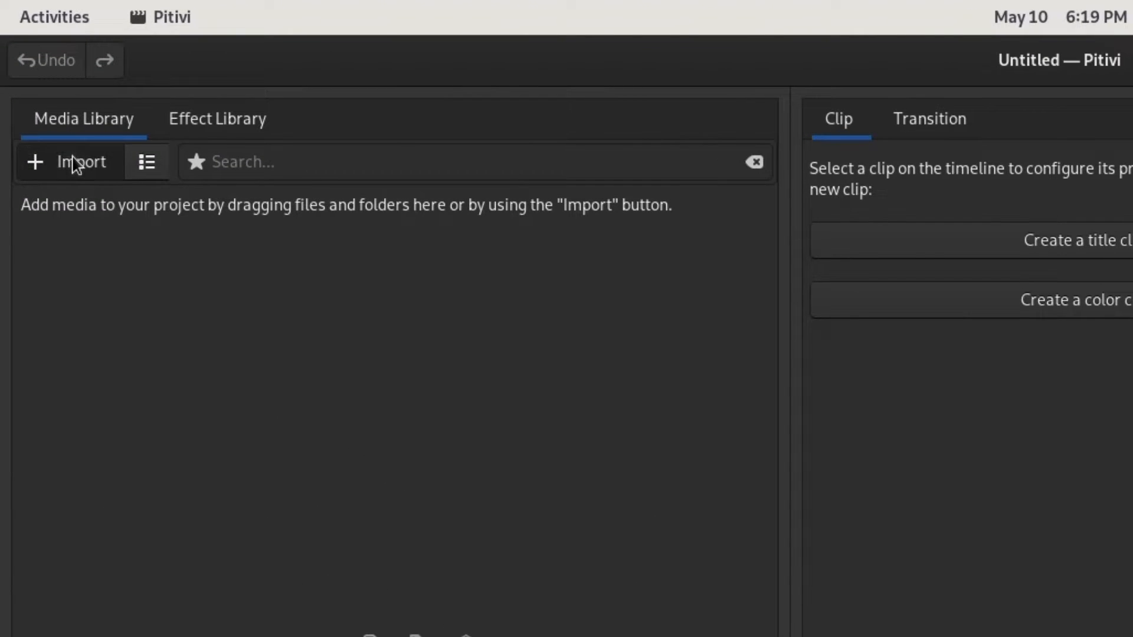
- Import penguins1.mp4 and penguins2.mp4 and place them one after the other at the start of Layer 0
click(41, 89)
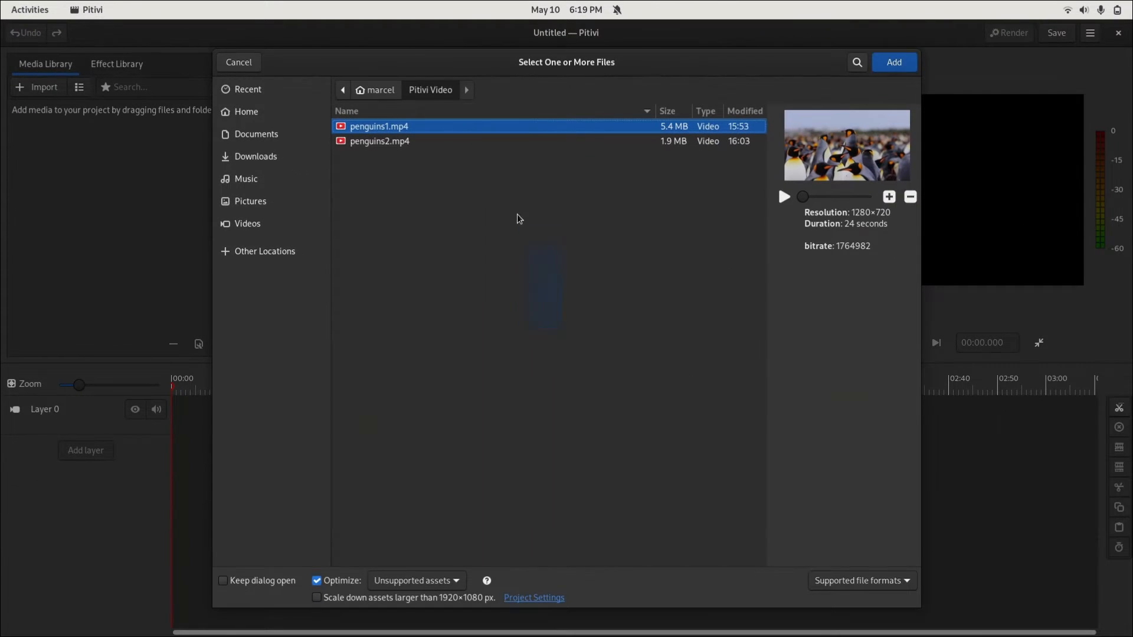
shift+click(517, 141)
click(894, 62)
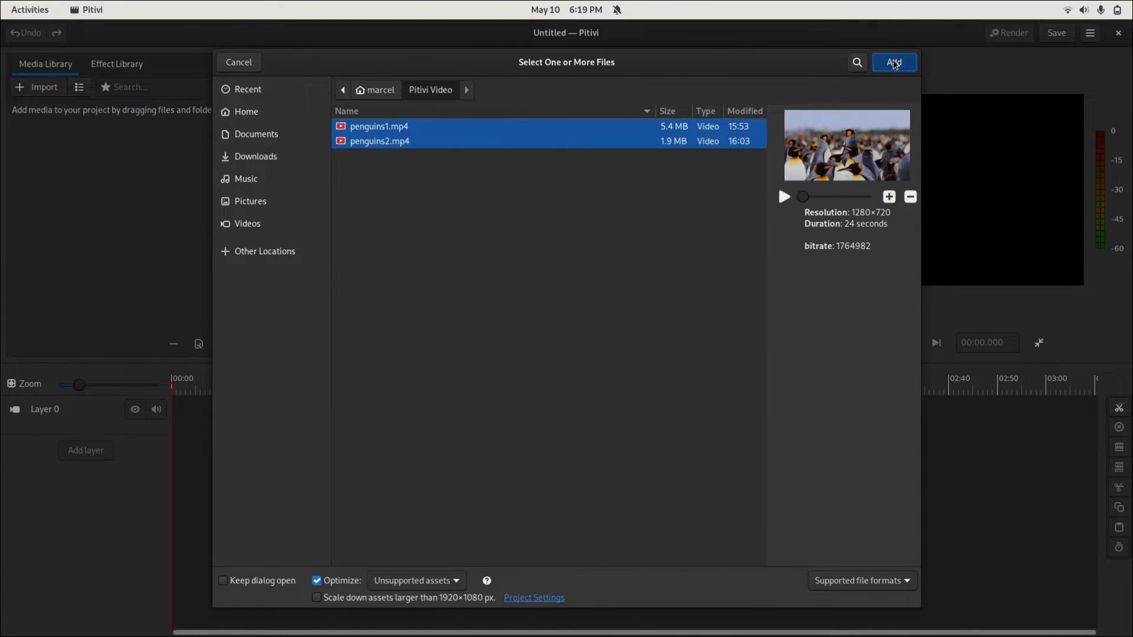
drag(61, 148, 165, 423)
drag(163, 146, 293, 426)
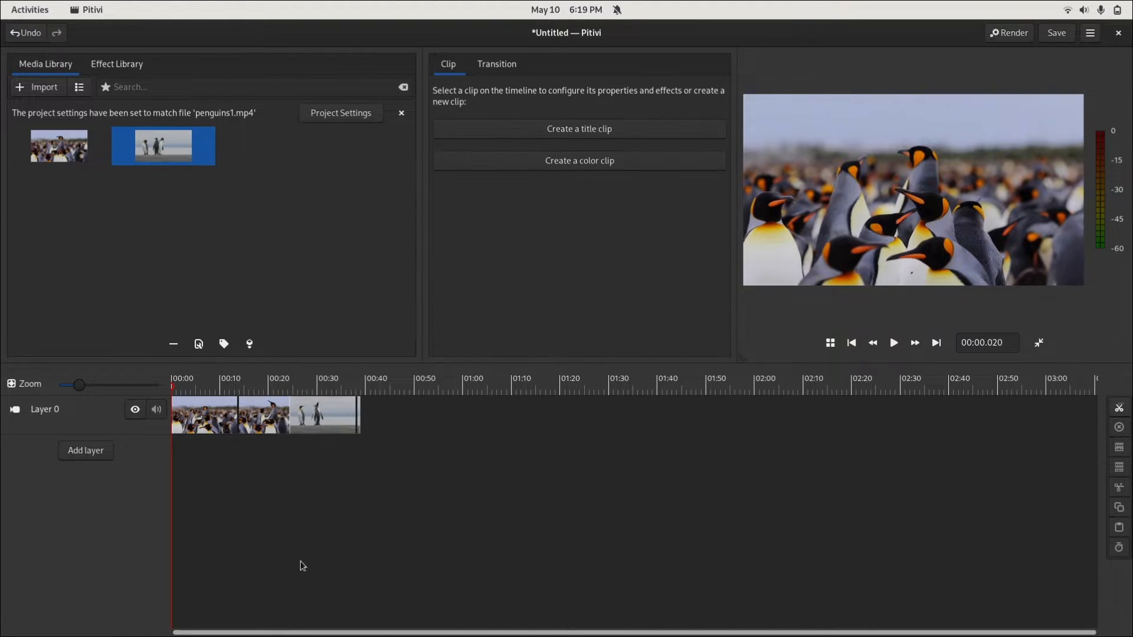
- Create a title clip above the penguin footage at about 11 seconds on the timeline
click(328, 413)
click(286, 416)
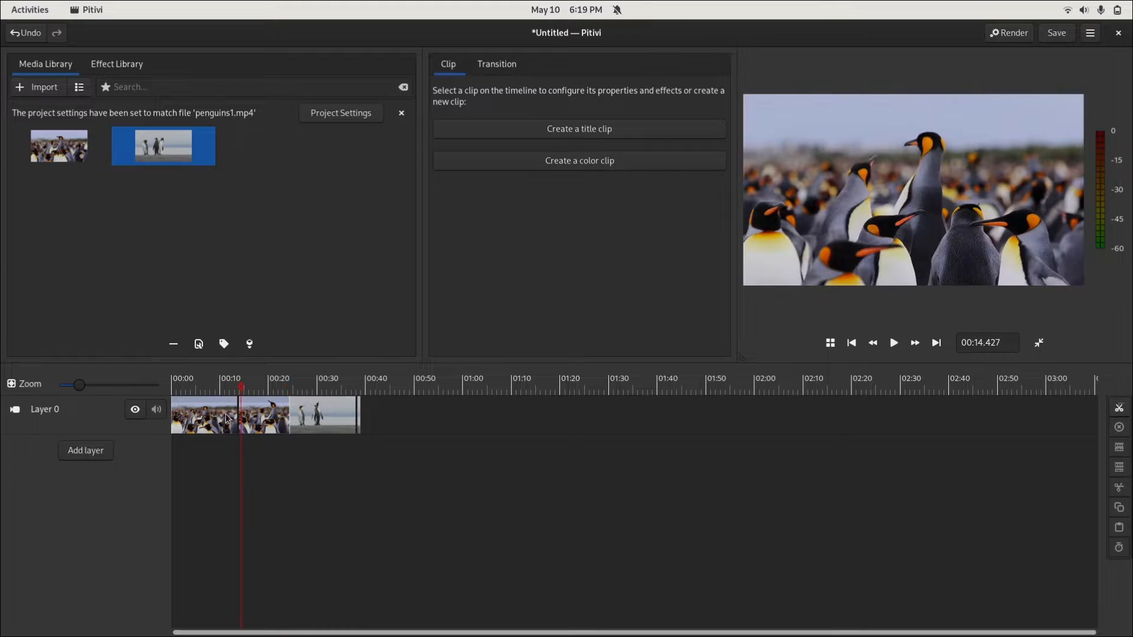
click(219, 417)
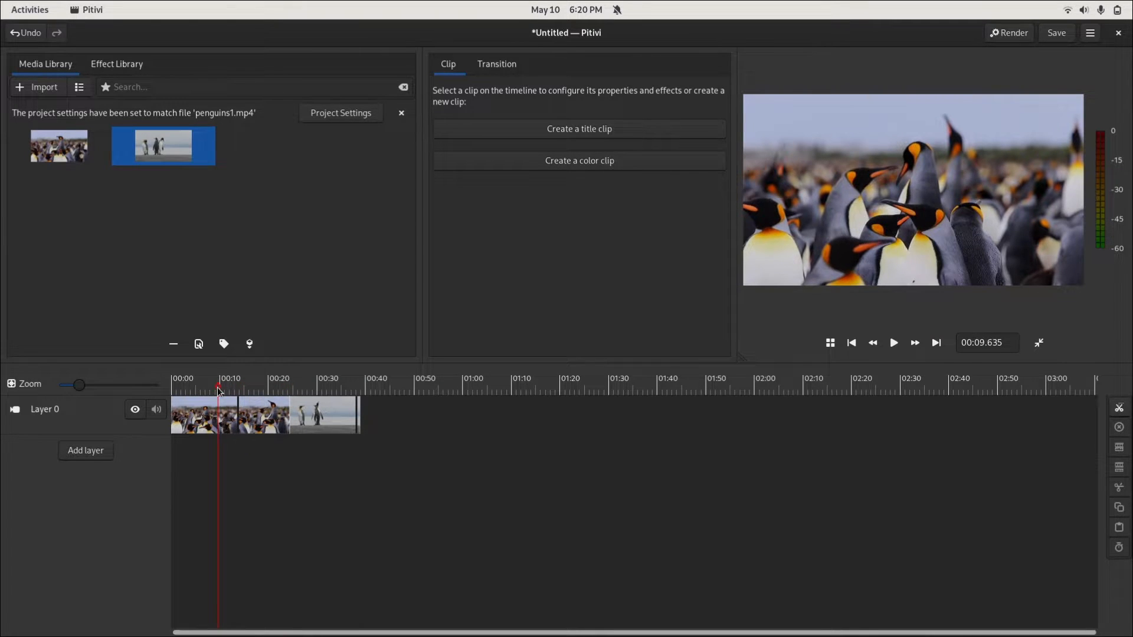
mouse_move(219, 391)
mouse_down()
mouse_move(327, 390)
mouse_move(227, 395)
mouse_up()
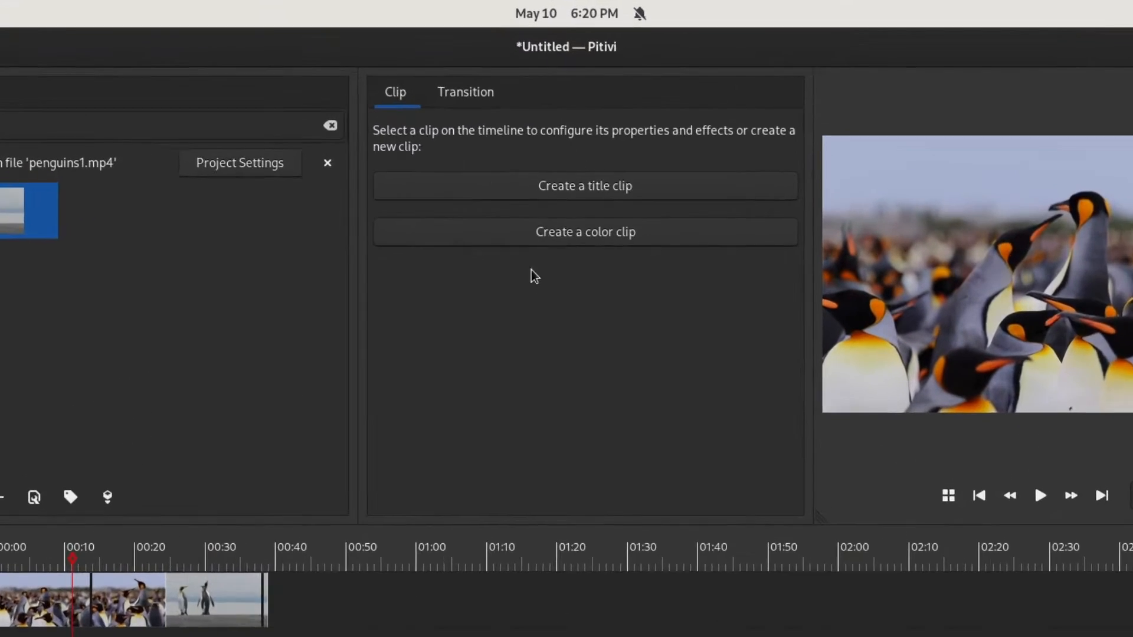
click(560, 125)
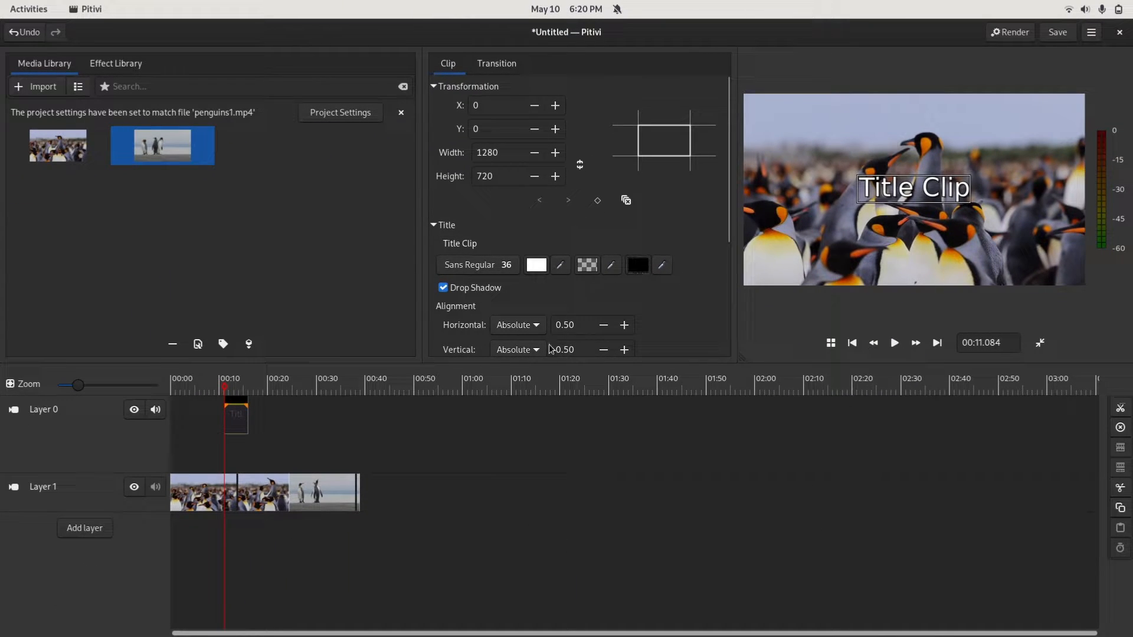
- Make the title clip's outline colour transparent
click(637, 265)
click(500, 400)
click(680, 246)
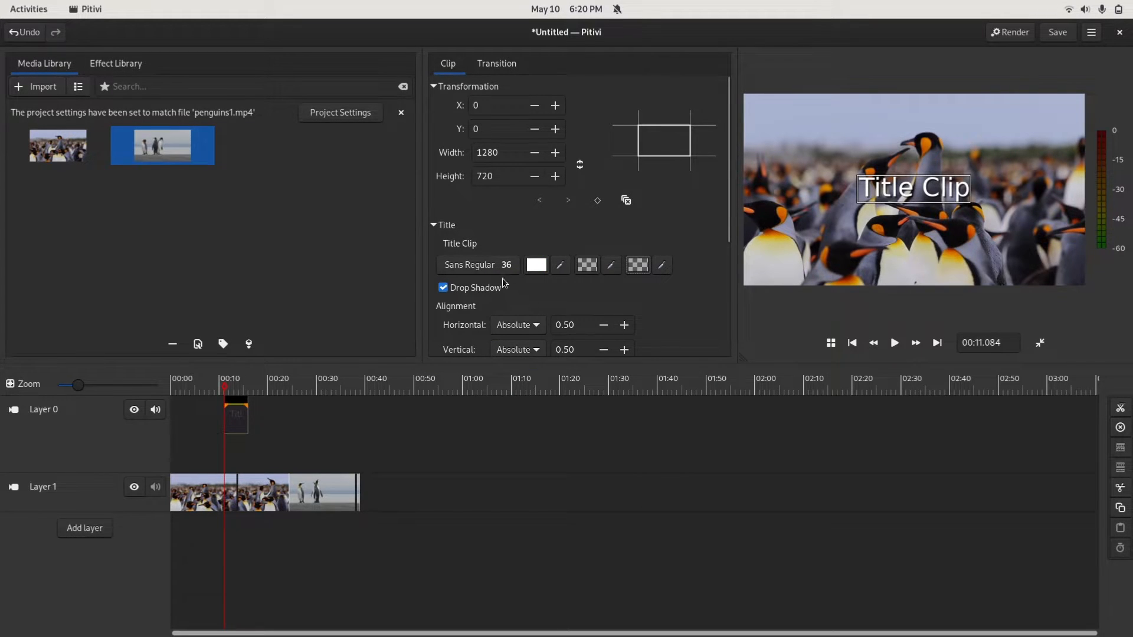
- Set the title clip's font to System-ui Bold
click(489, 267)
scroll(539, 339, down, 5)
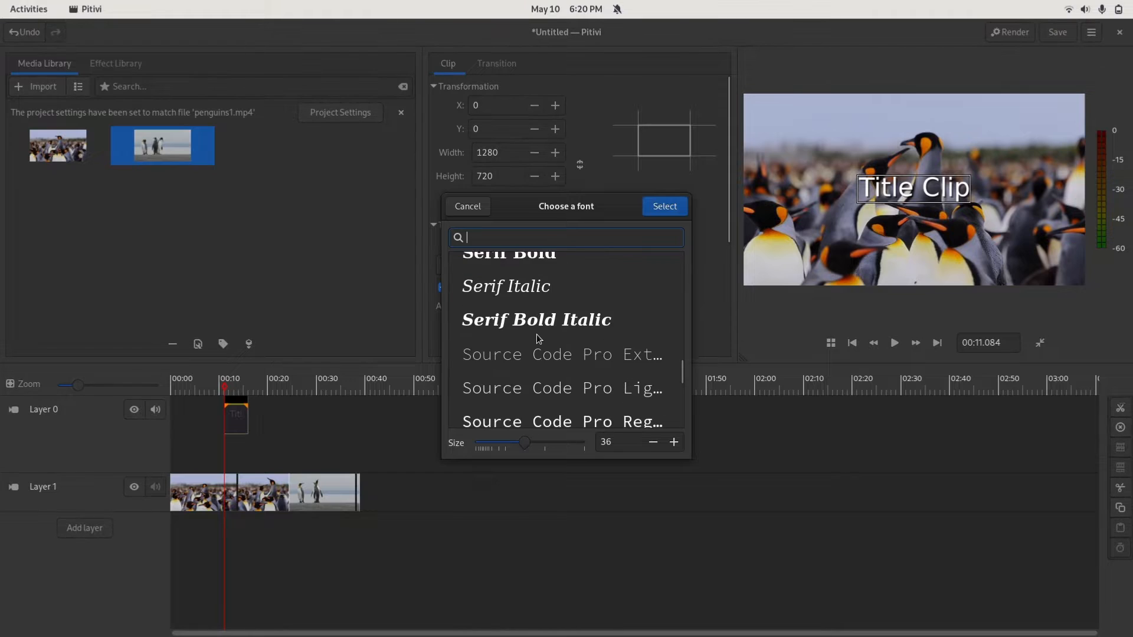
scroll(538, 338, down, 15)
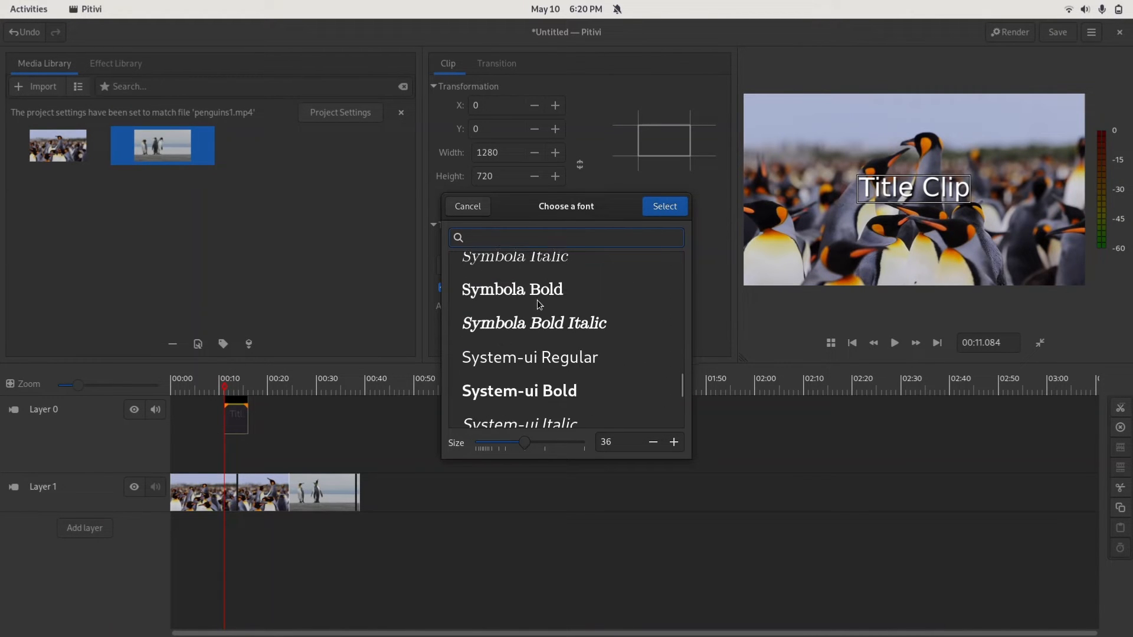
scroll(537, 303, down, 3)
click(544, 289)
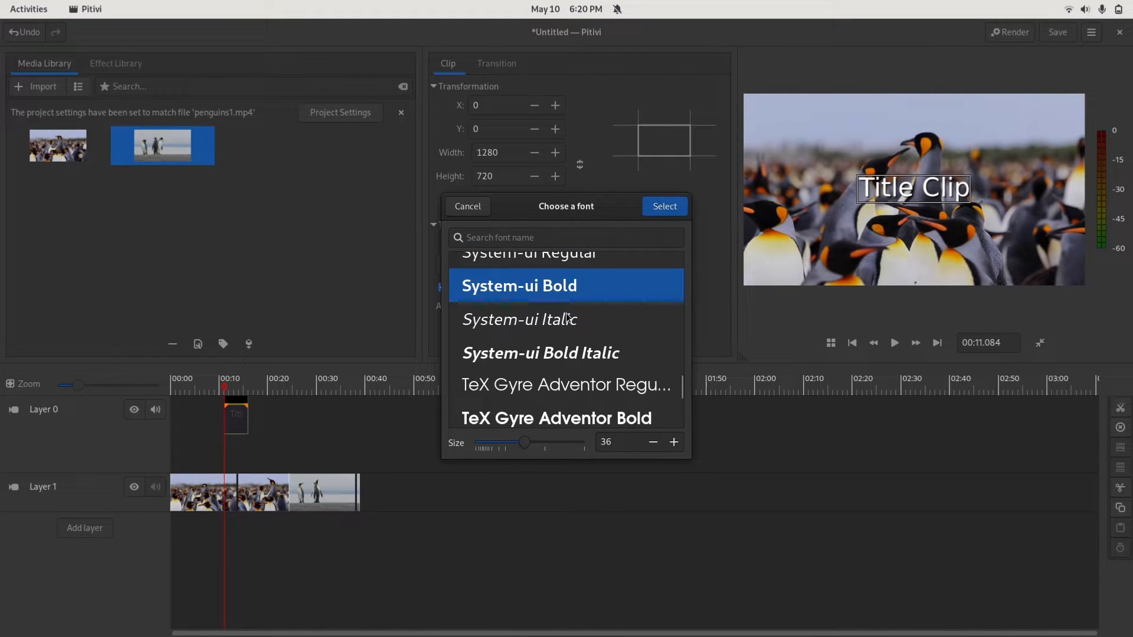
click(667, 209)
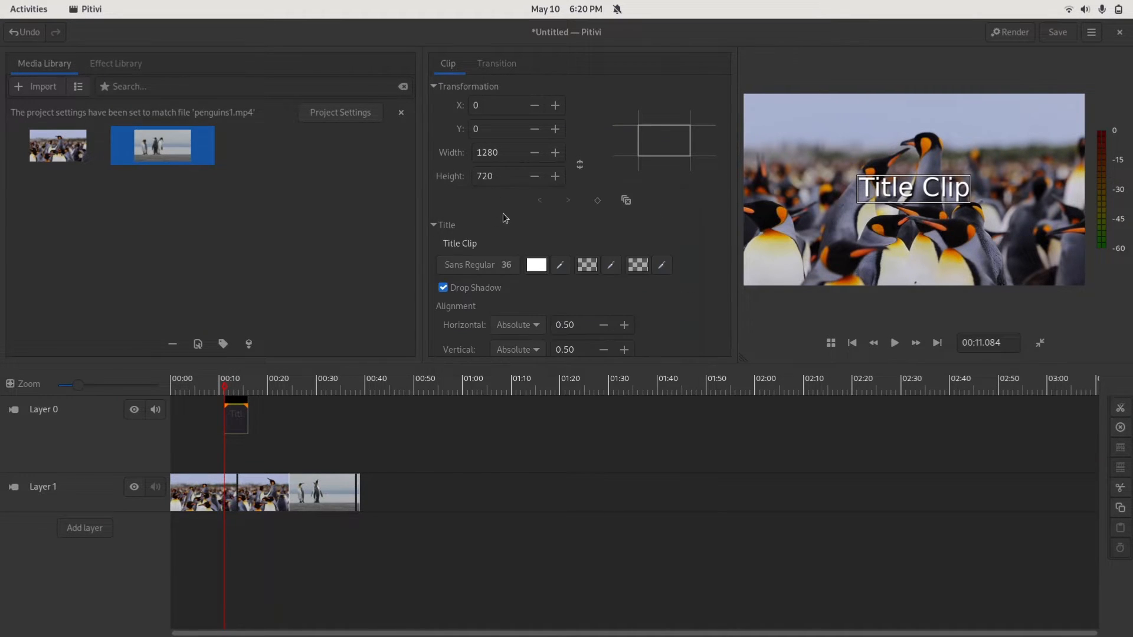
- Turn off the title's drop shadow and delete the title clip from the timeline
click(443, 288)
scroll(533, 148, down, 5)
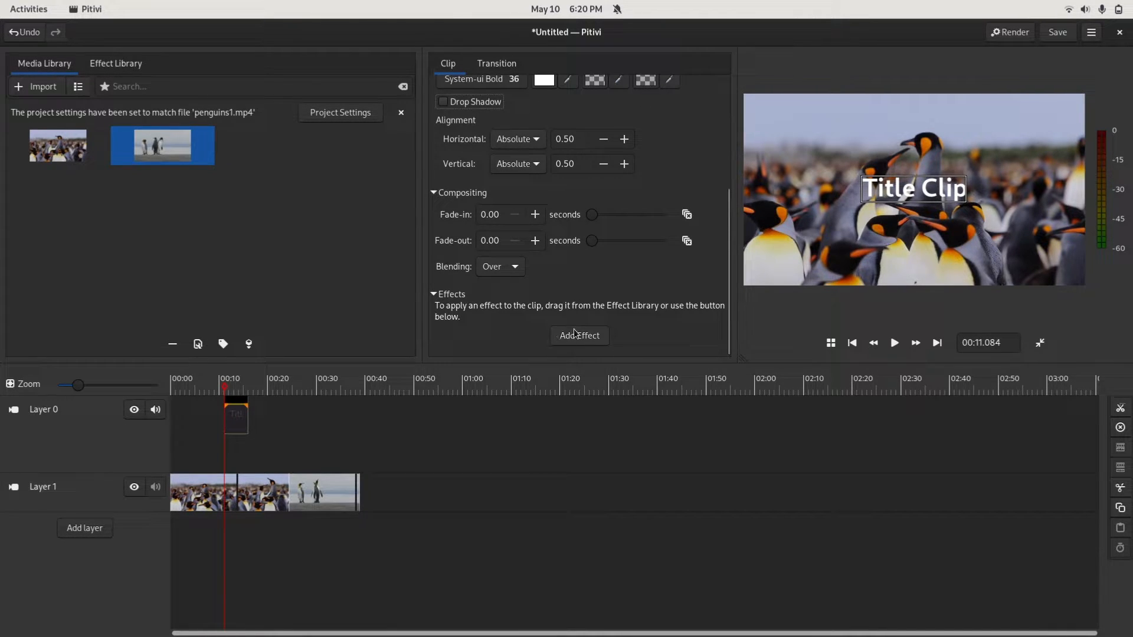
key(Delete)
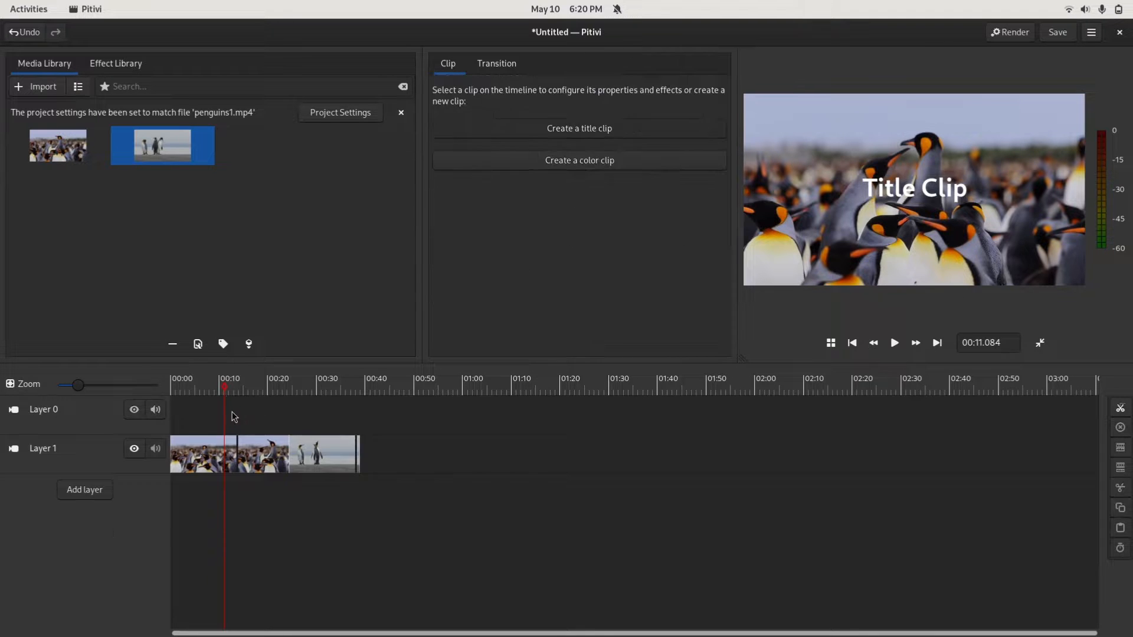
- Create a color clip at about 11 seconds on the top layer and set its colour to black
click(542, 158)
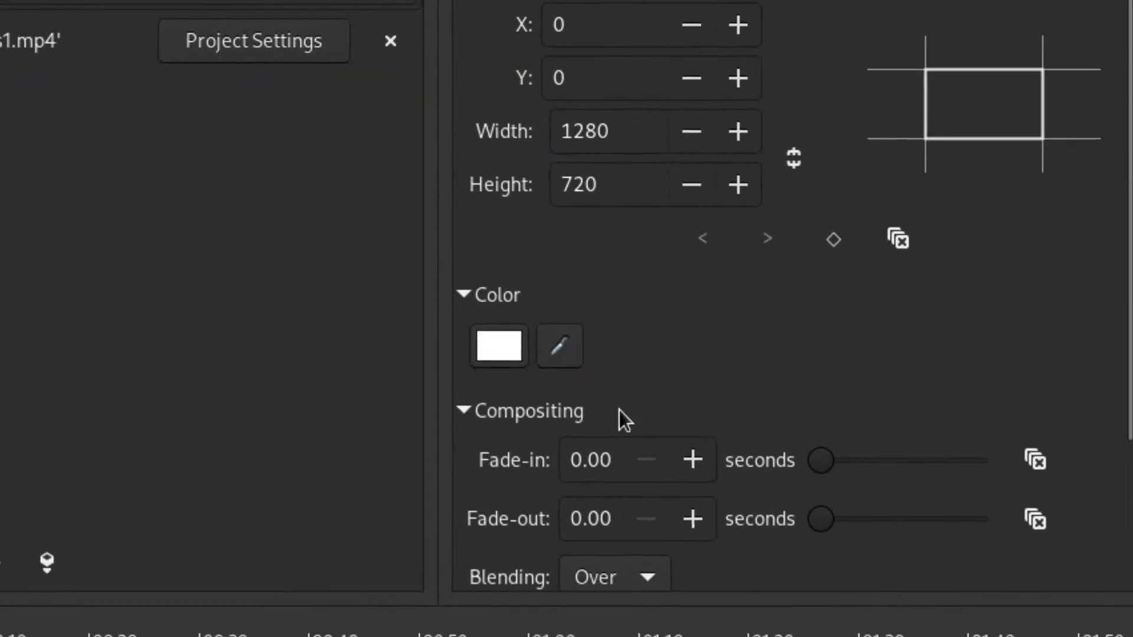
click(448, 381)
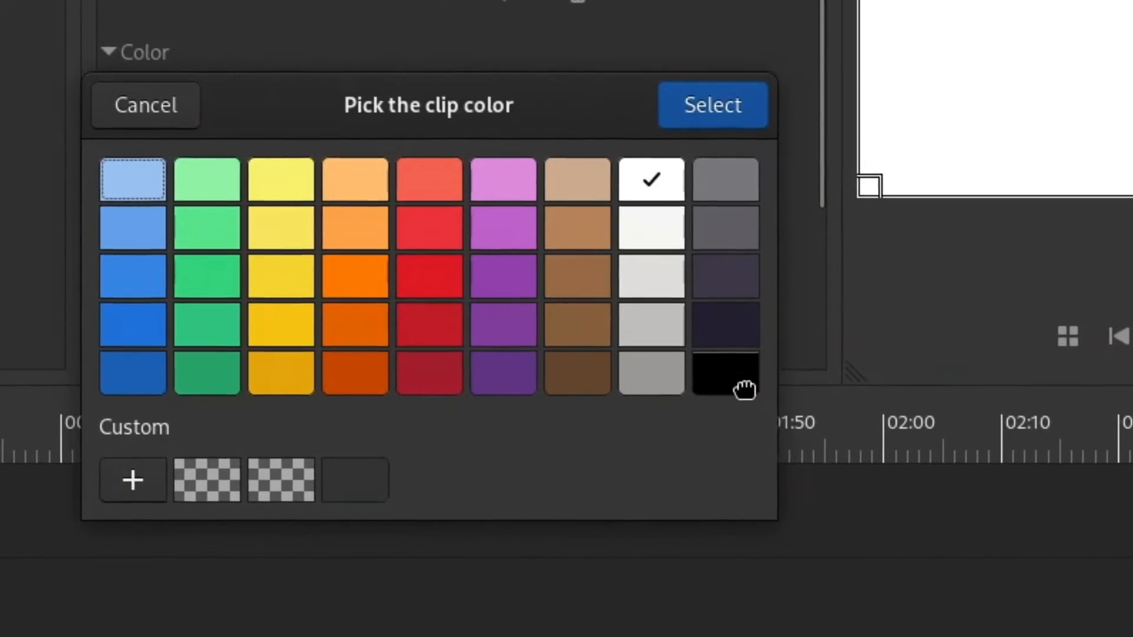
click(861, 439)
click(847, 173)
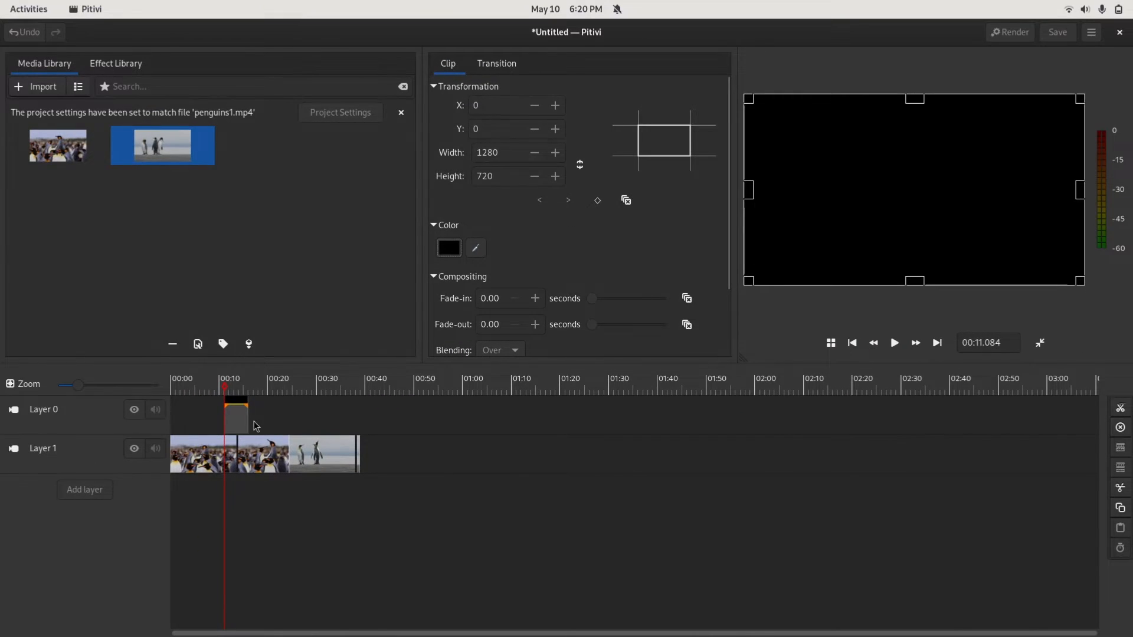
- Preview the black color clip over the cut between the two penguin videos and delete it from the timeline
drag(224, 425, 284, 425)
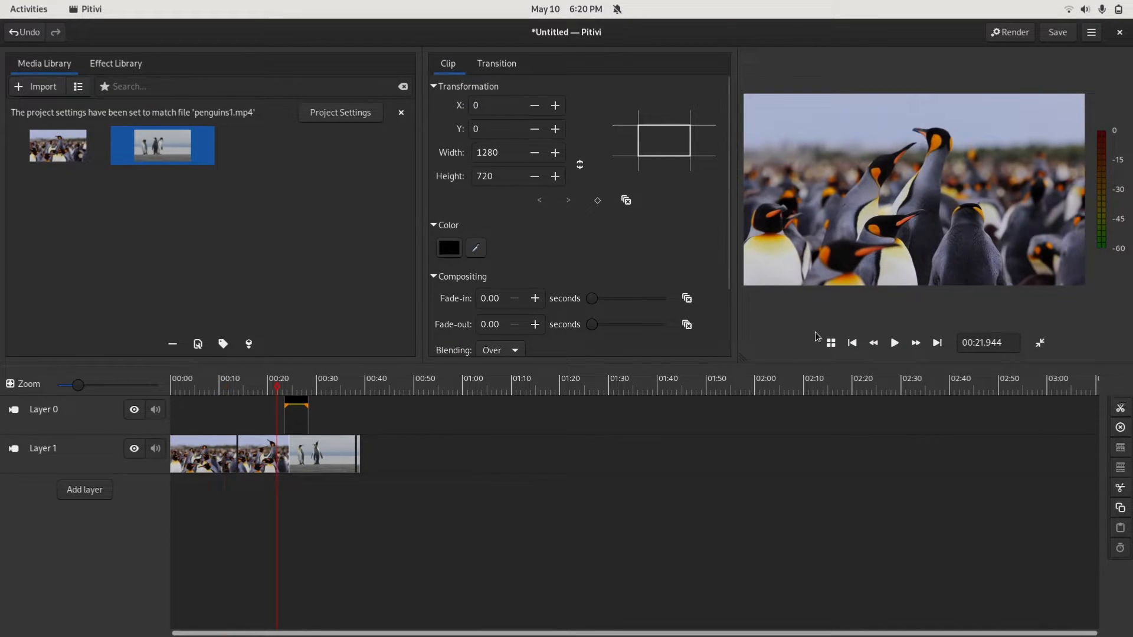
click(894, 343)
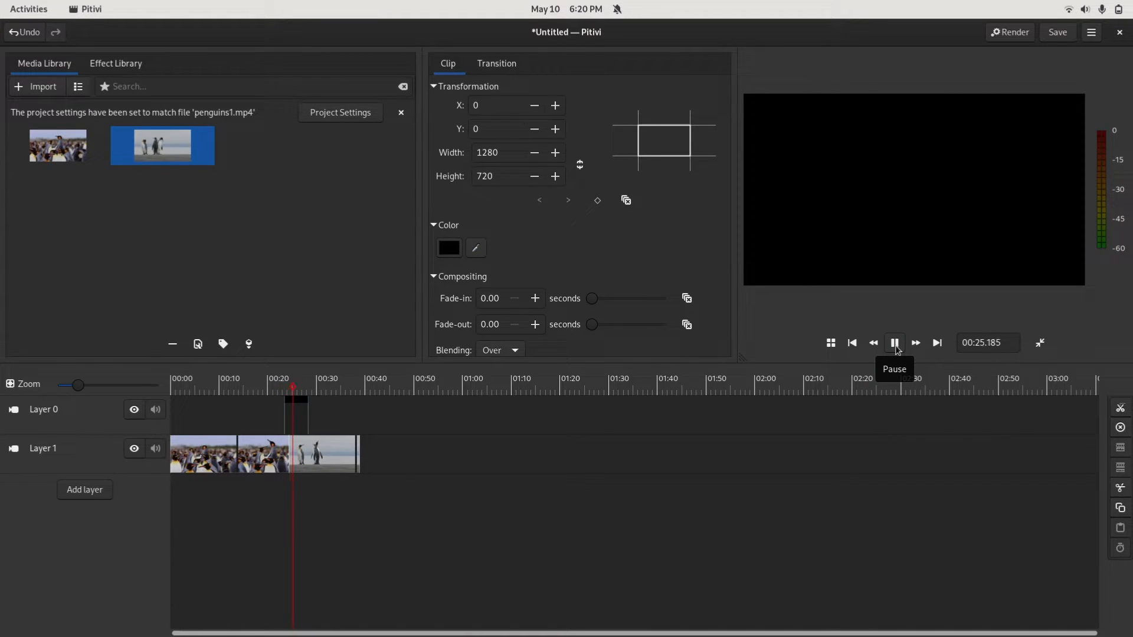
key(Delete)
click(298, 389)
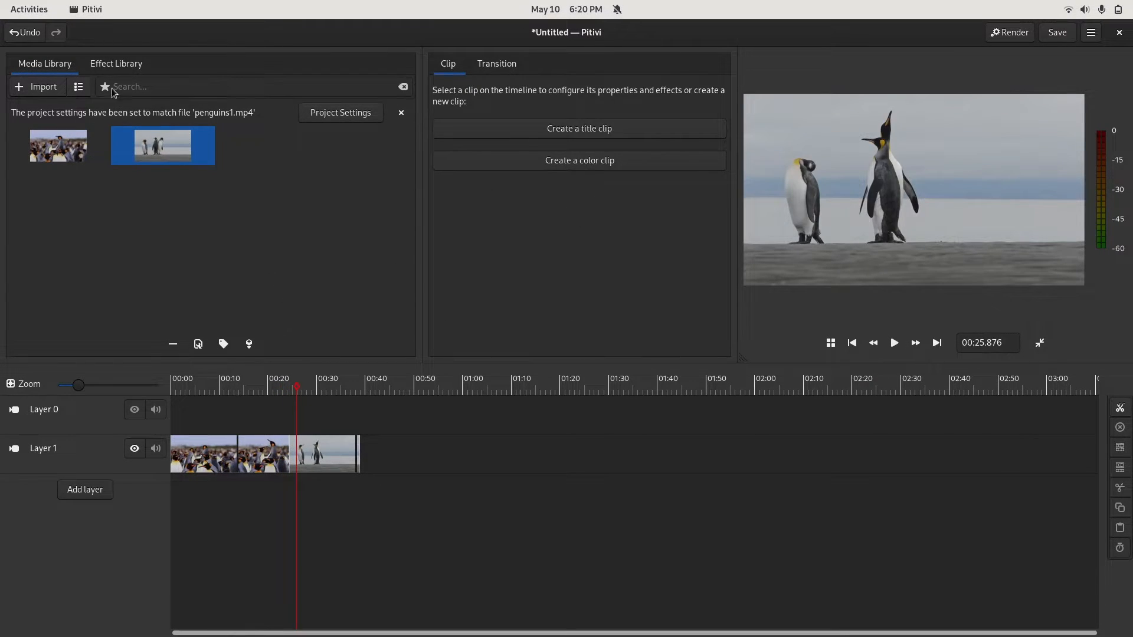
- Search the effect library for "bw" and apply the Bw0R black-and-white effect to the first penguin clip
click(122, 66)
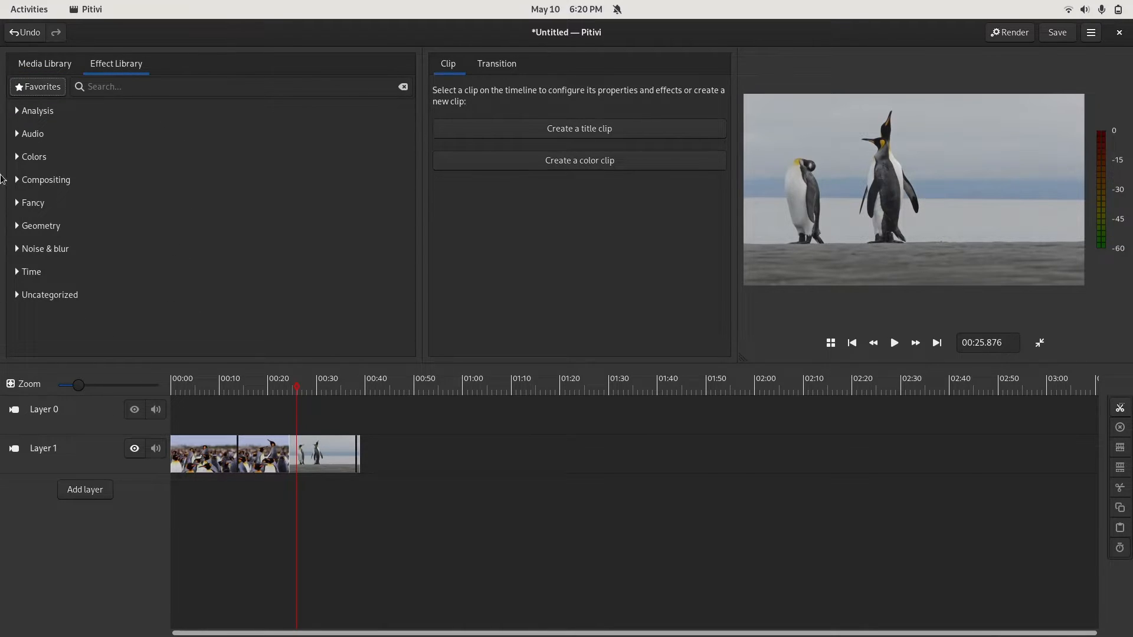
click(122, 86)
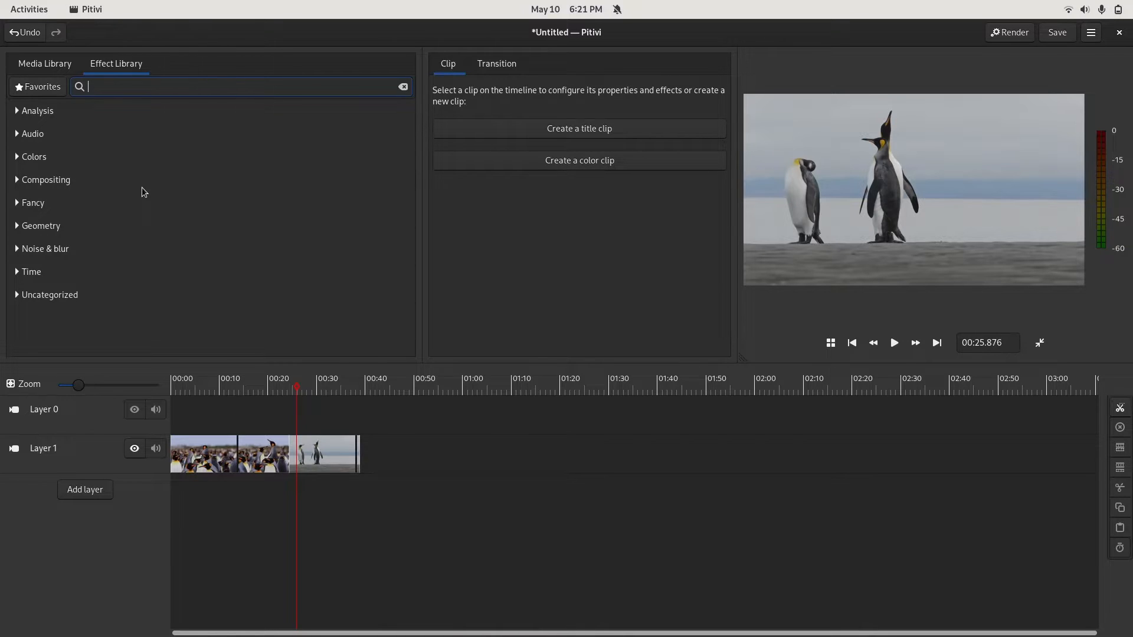
text(bw)
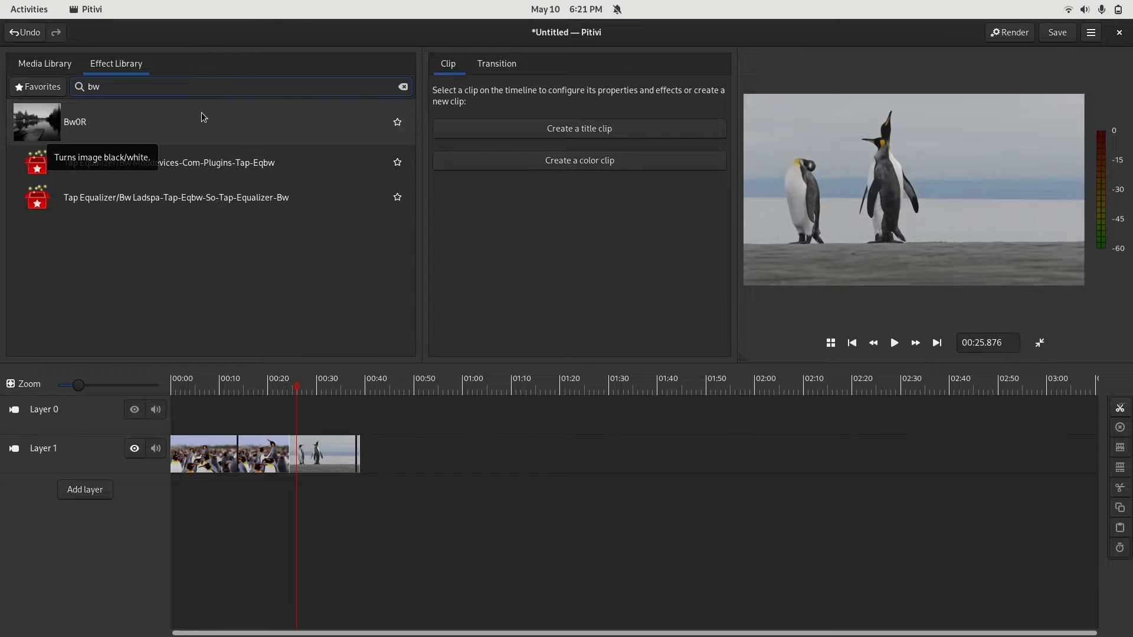
drag(203, 116, 247, 459)
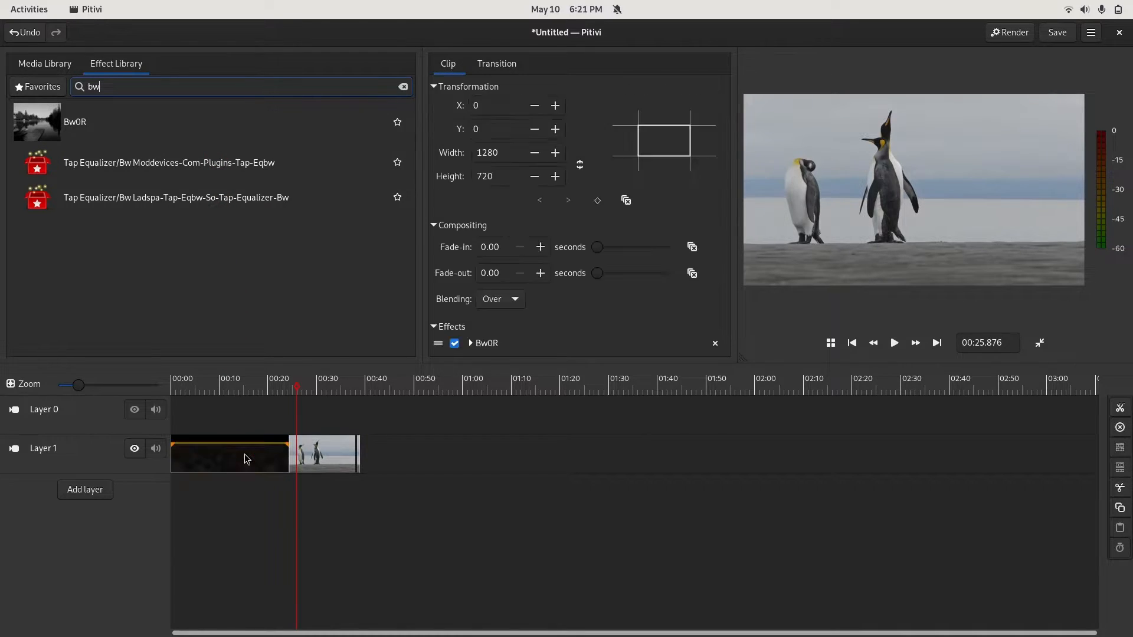
- Play the first penguin clip from about 14 seconds to preview the black-and-white effect
click(226, 427)
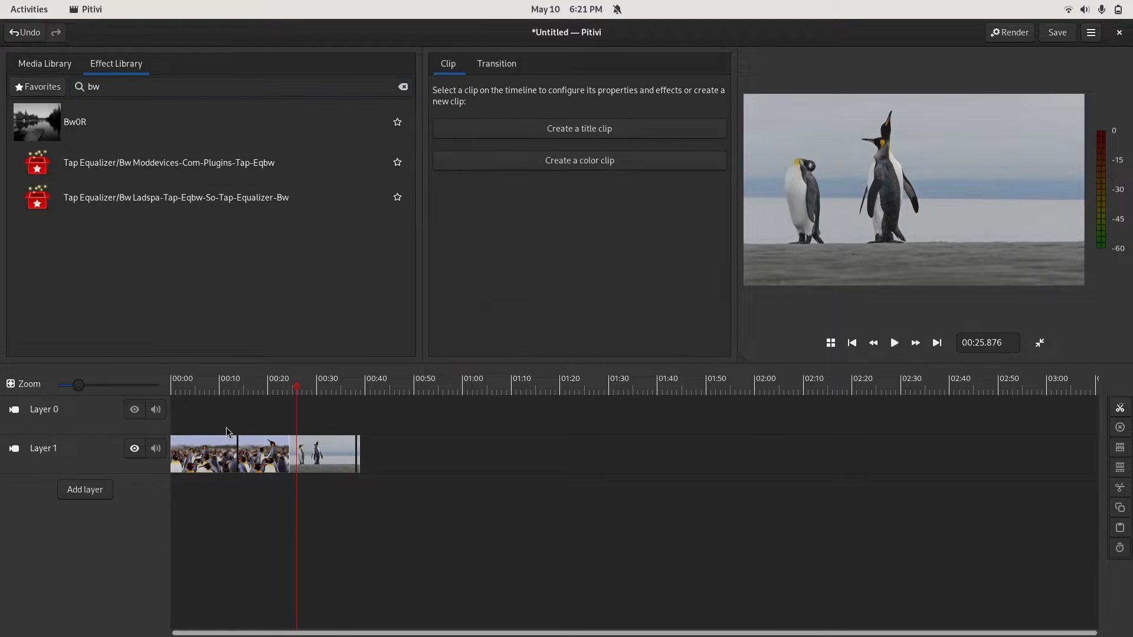
click(239, 423)
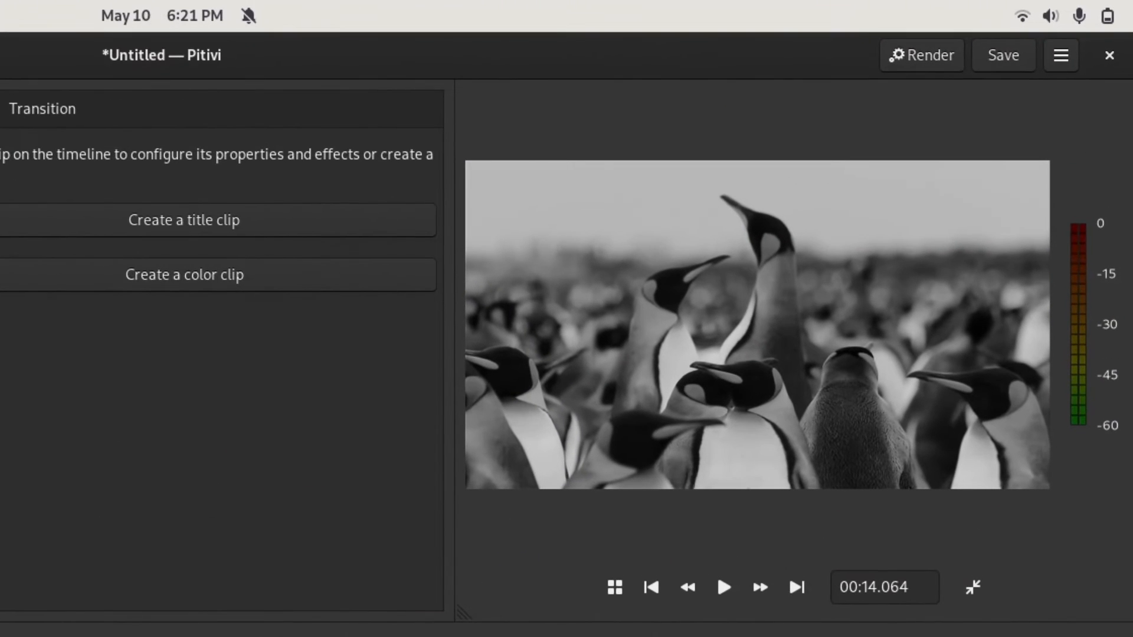
click(719, 591)
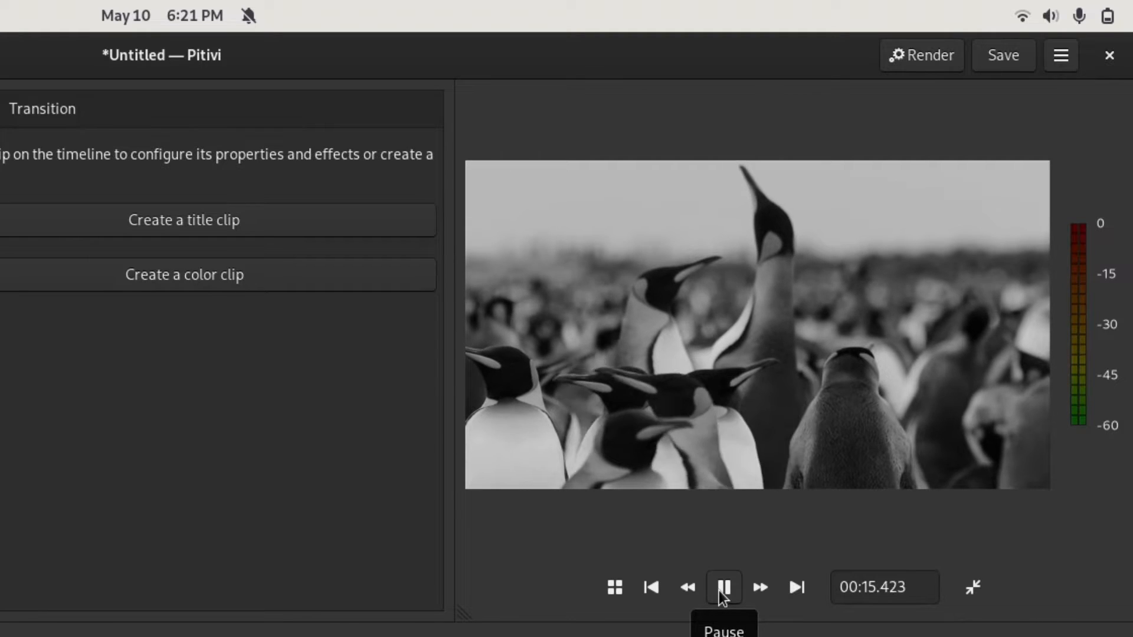
click(718, 590)
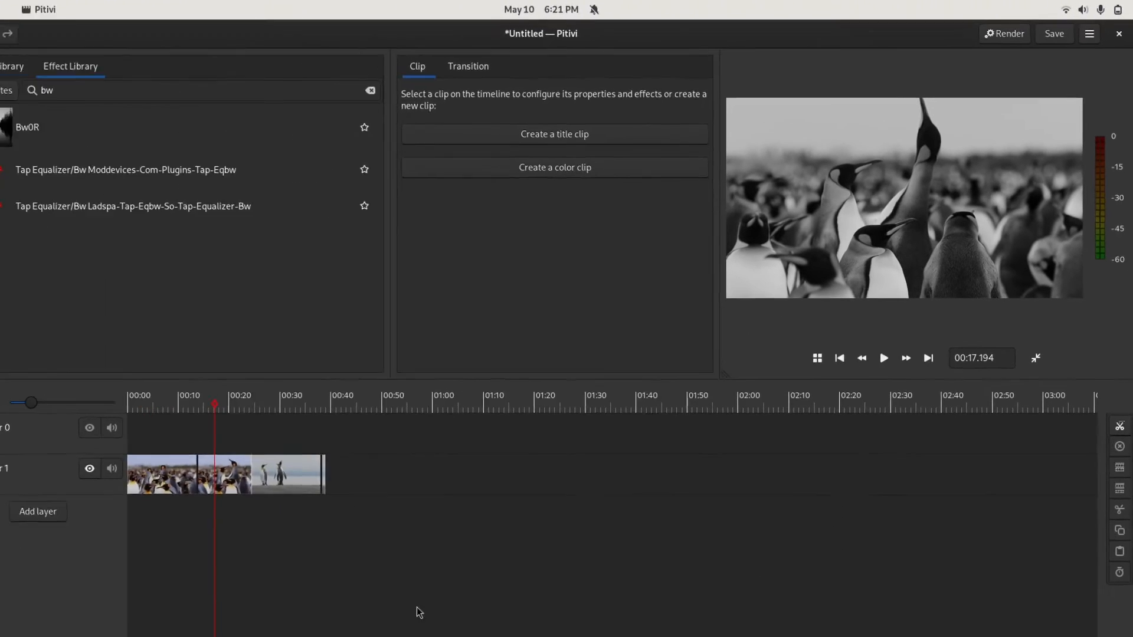
- Inspect the Bw0R effect's properties on the first penguin clip and remove the effect
click(183, 478)
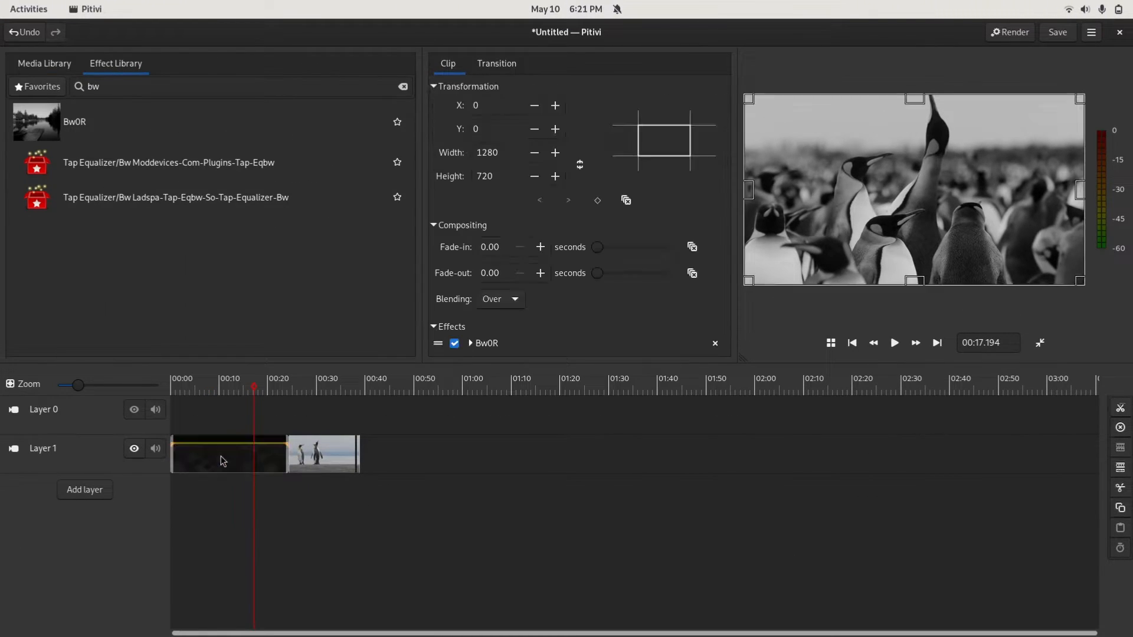
scroll(596, 124, down, 2)
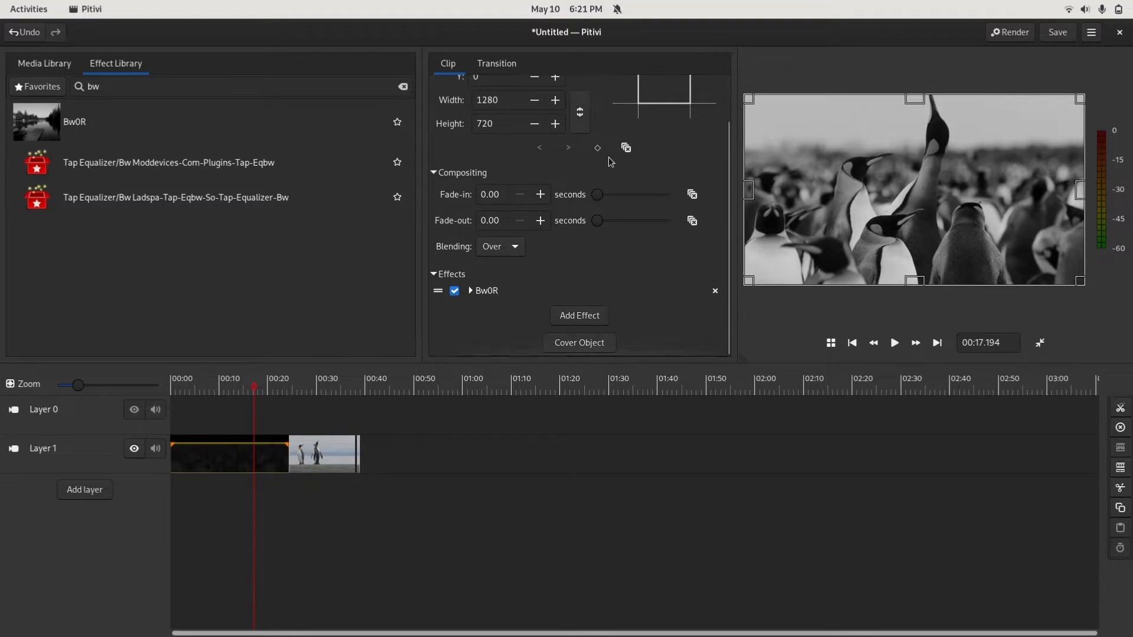
click(471, 291)
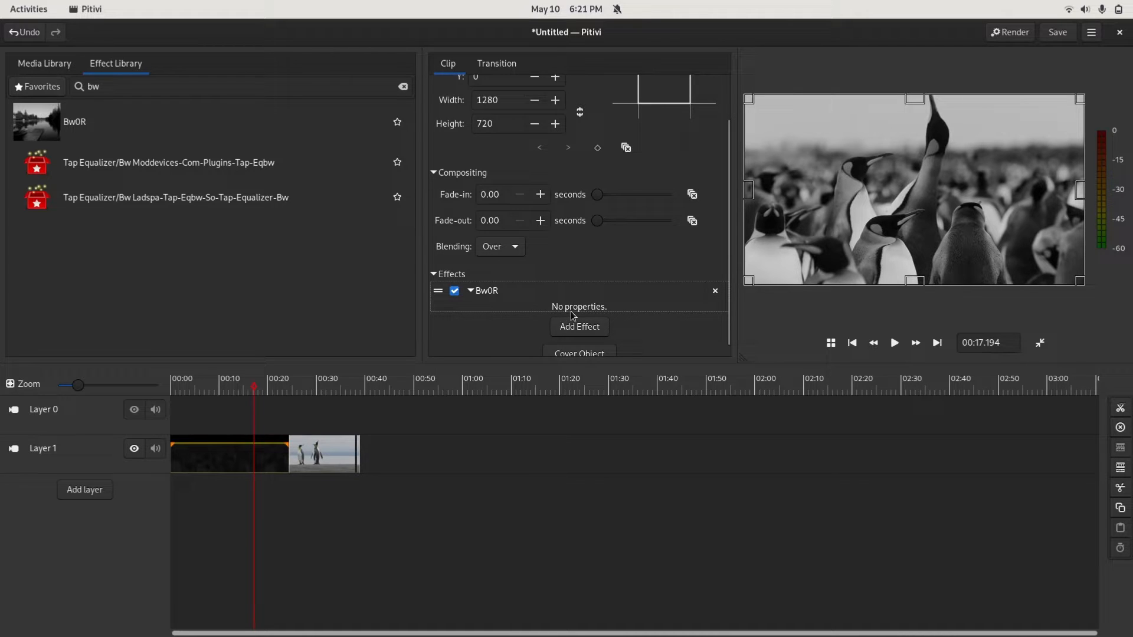
click(714, 292)
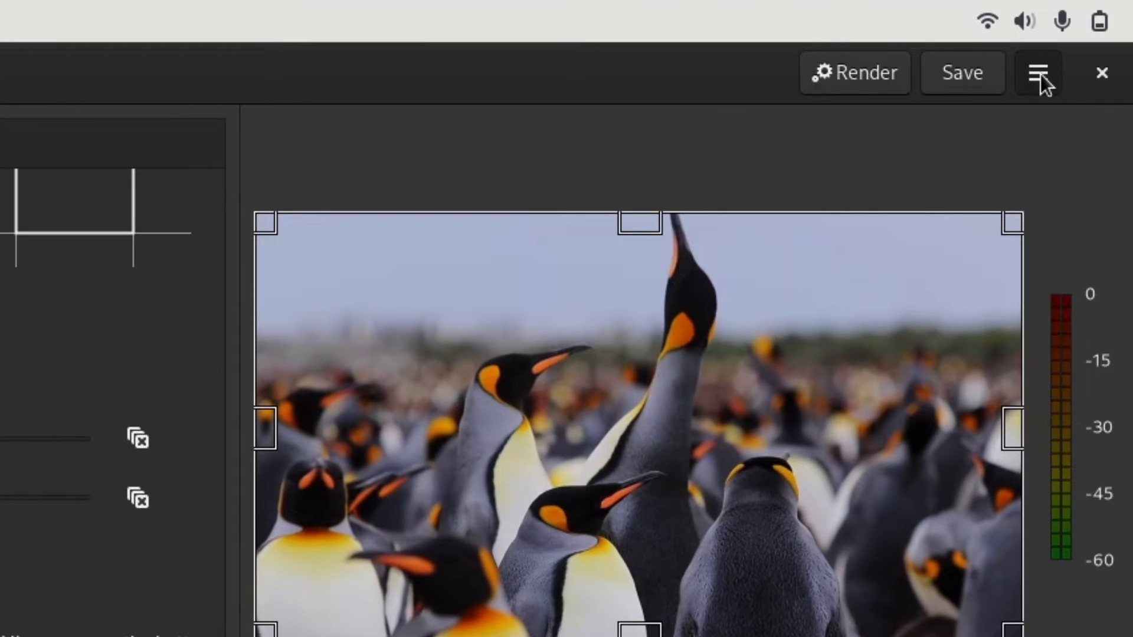
- Open the dialog for exporting the current frame as a PNG image and close it without saving
click(1056, 67)
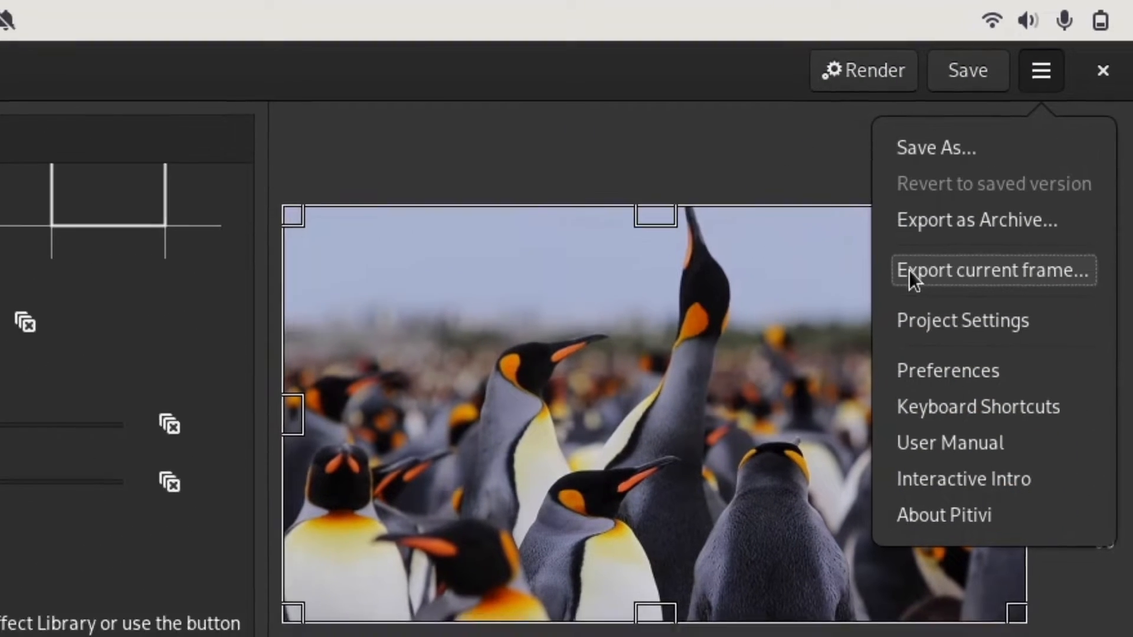
click(909, 279)
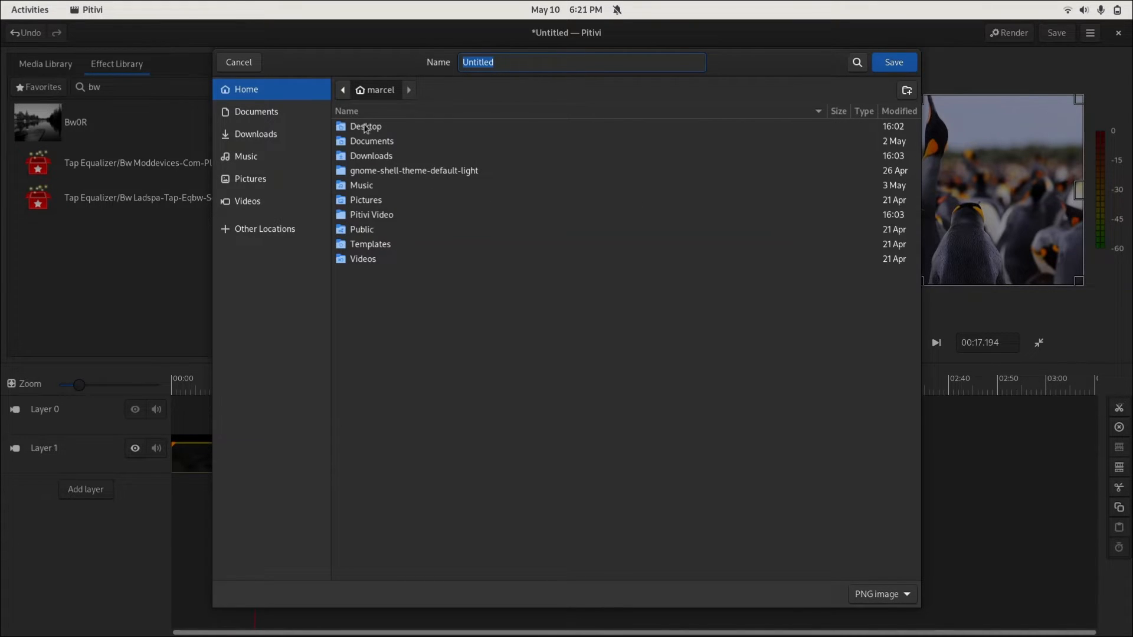
click(239, 63)
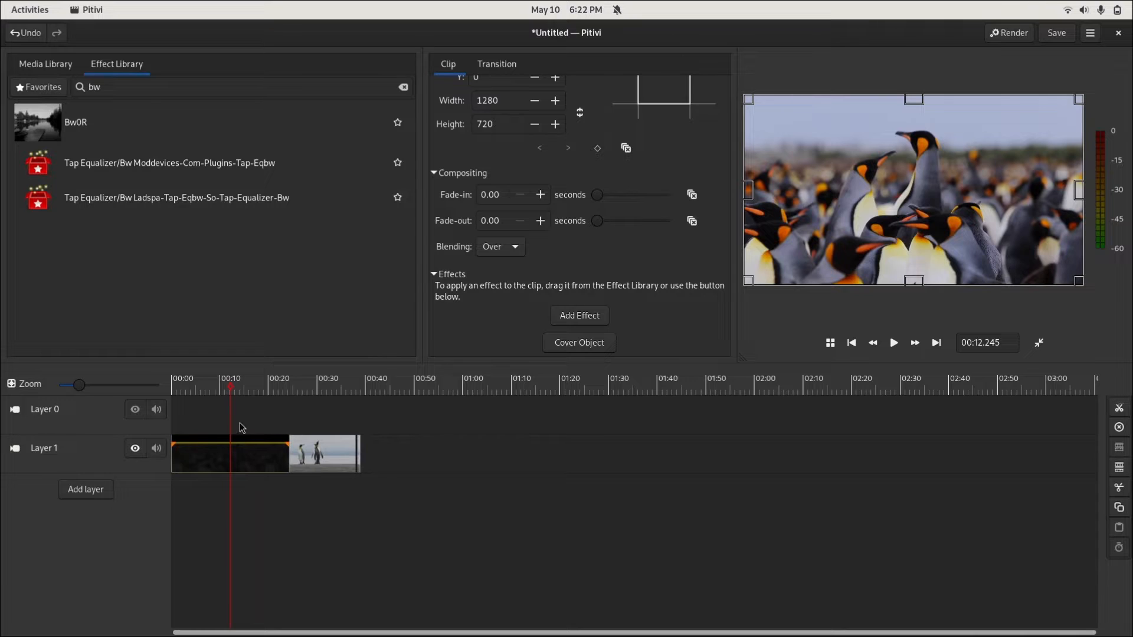
- Split the second penguin clip at about 32 seconds, move the cut-off part away, and undo both changes
click(324, 424)
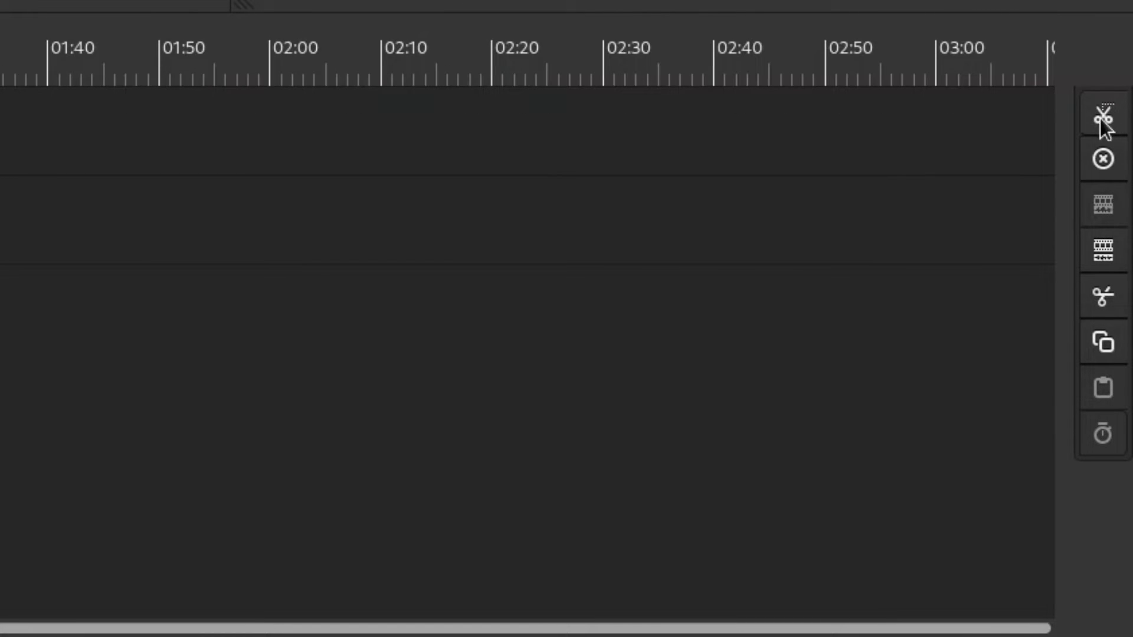
click(1103, 127)
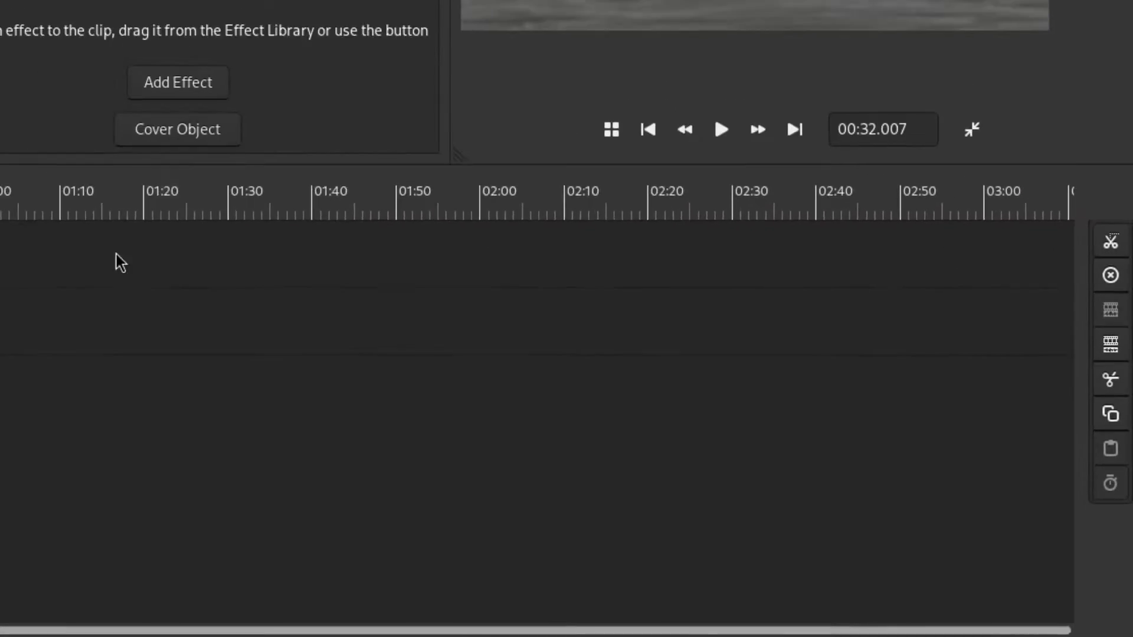
drag(351, 455, 283, 456)
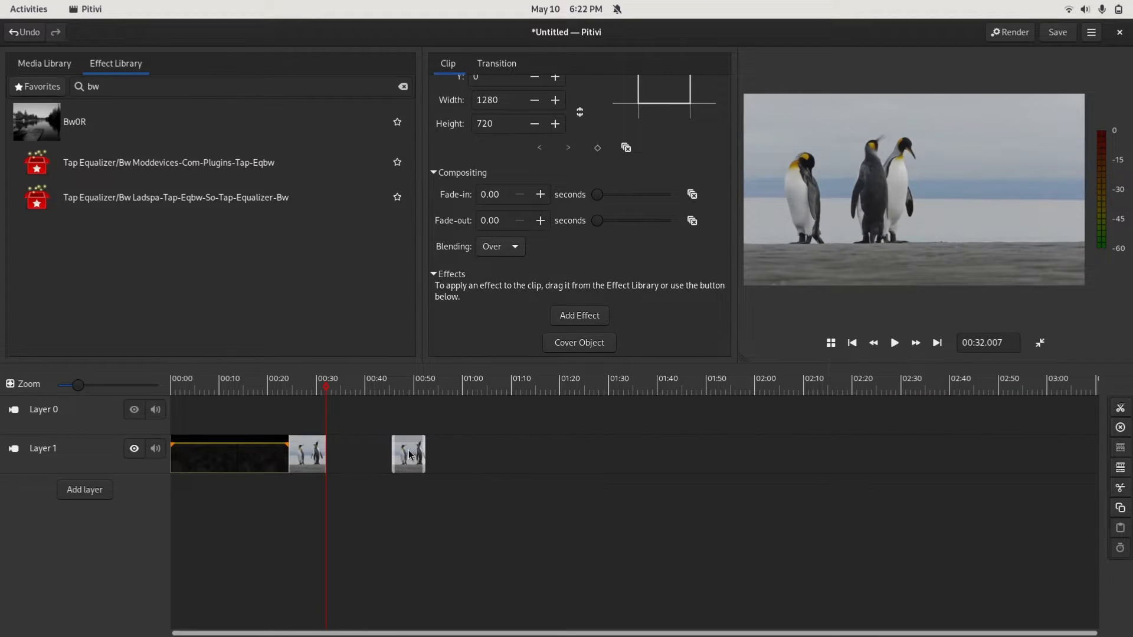
key(ctrl+z)
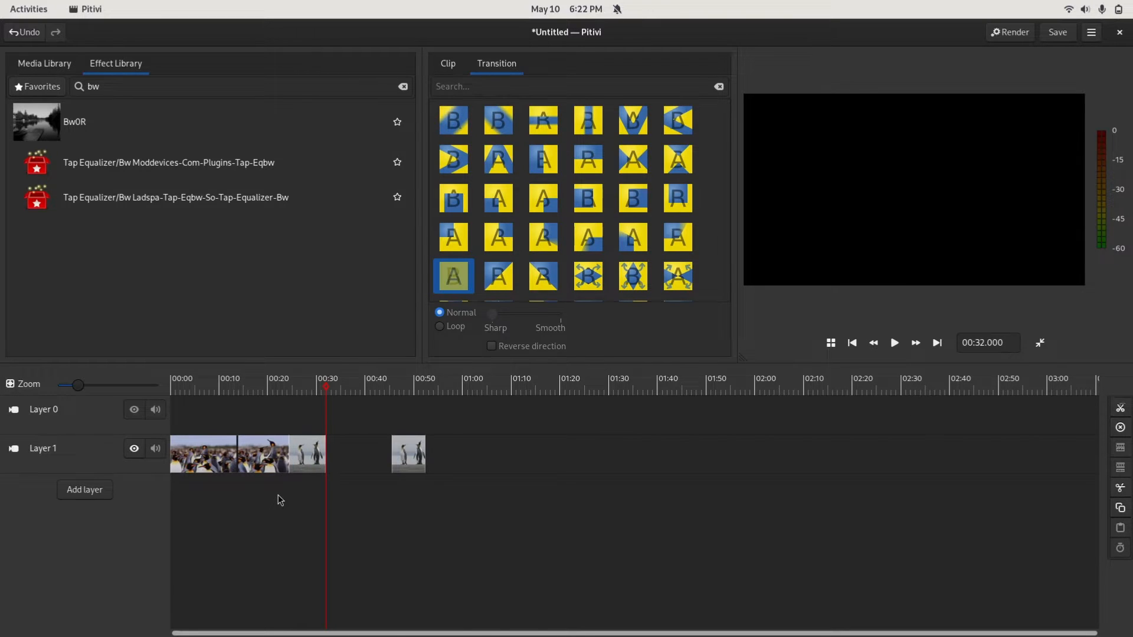
key(ctrl+z)
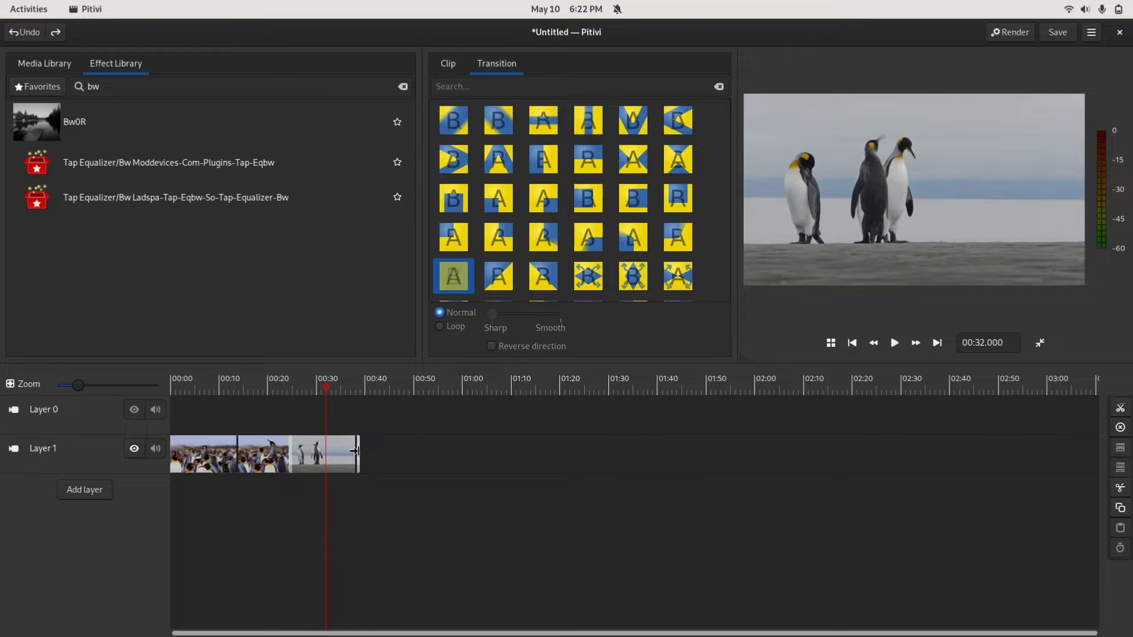
- Trim the end of the second penguin clip back, undo it, and readjust the clip's end to about 38 seconds
drag(355, 447, 323, 453)
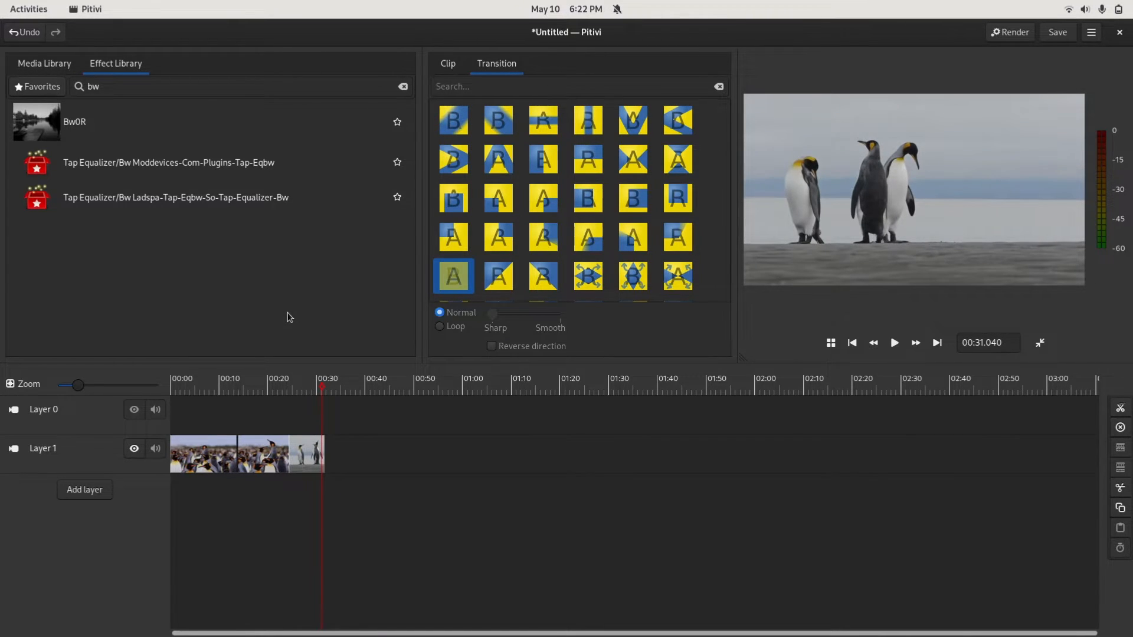
key(ctrl+z)
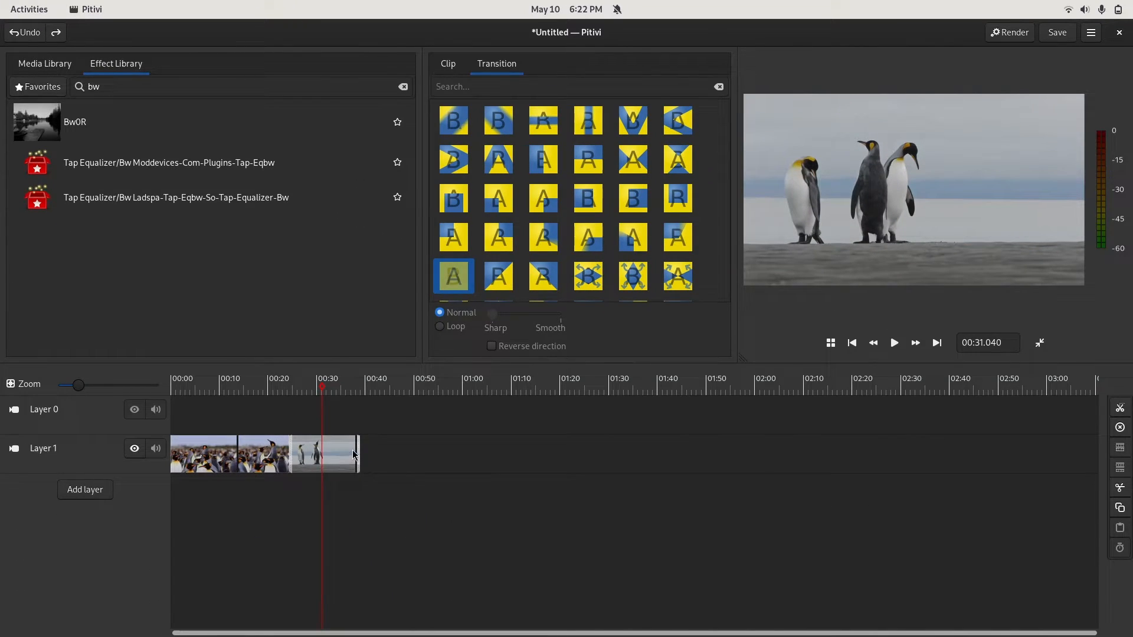
click(354, 454)
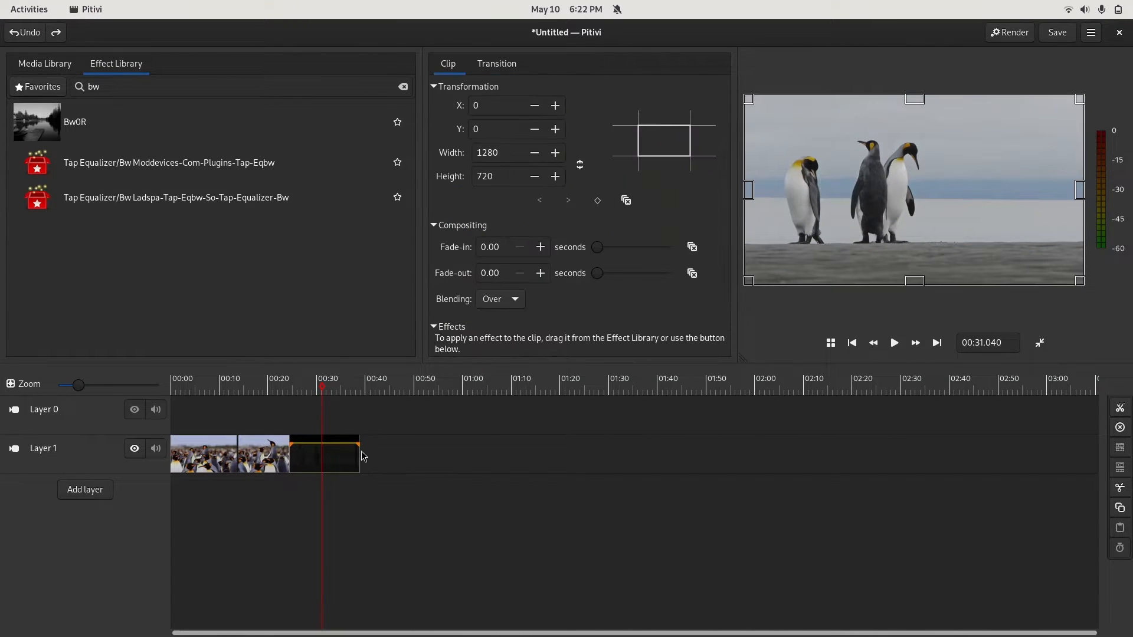
drag(339, 452, 456, 448)
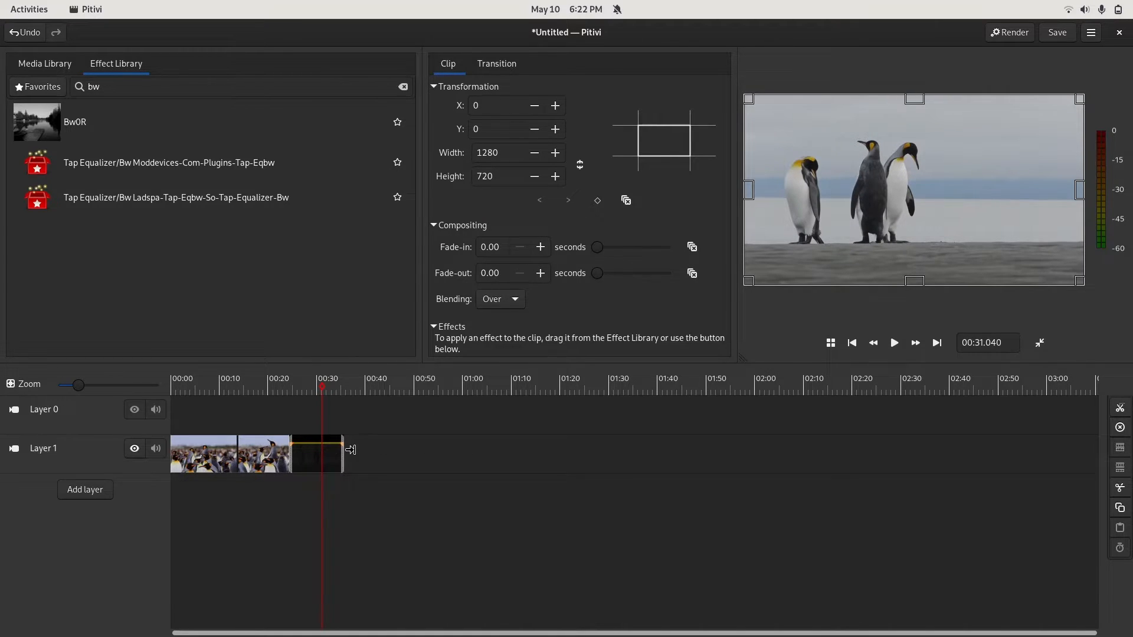
drag(350, 450, 357, 450)
- Try to delete the first penguin clip from Layer 1
click(265, 481)
click(253, 464)
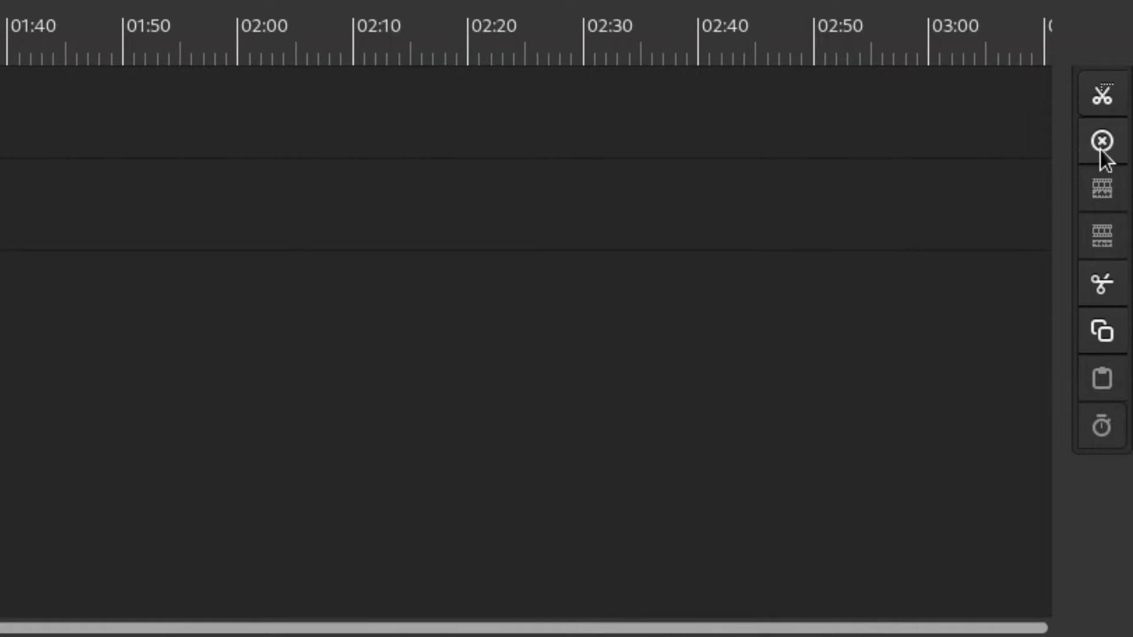
click(1102, 143)
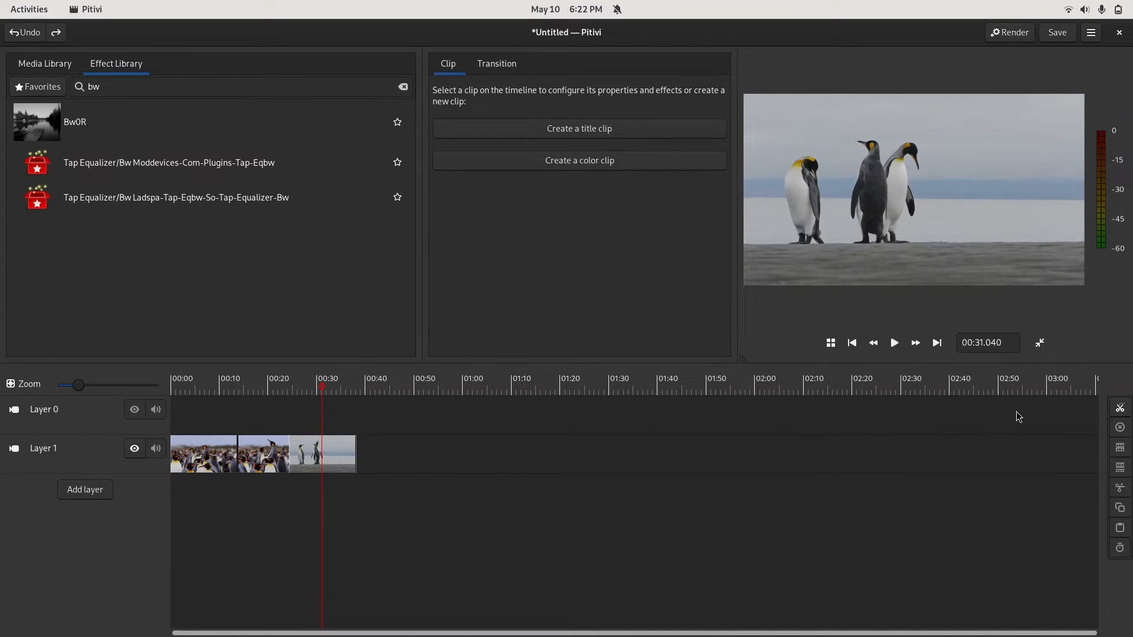
- Select both penguin clips on the timeline, group them, and ungroup them again
drag(400, 531, 216, 416)
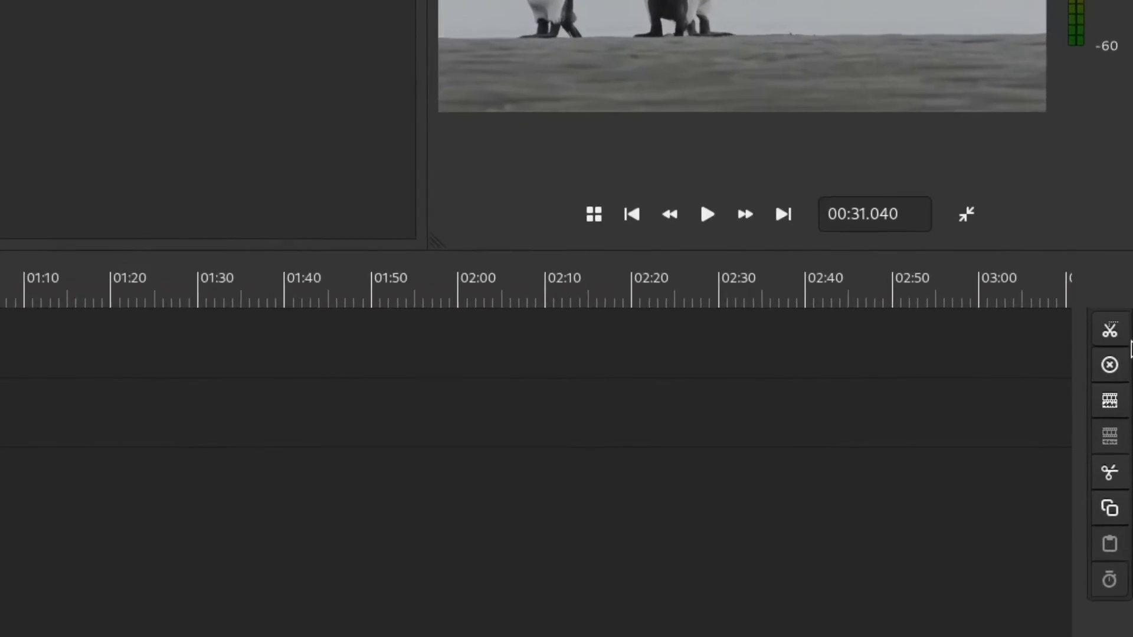
click(1110, 400)
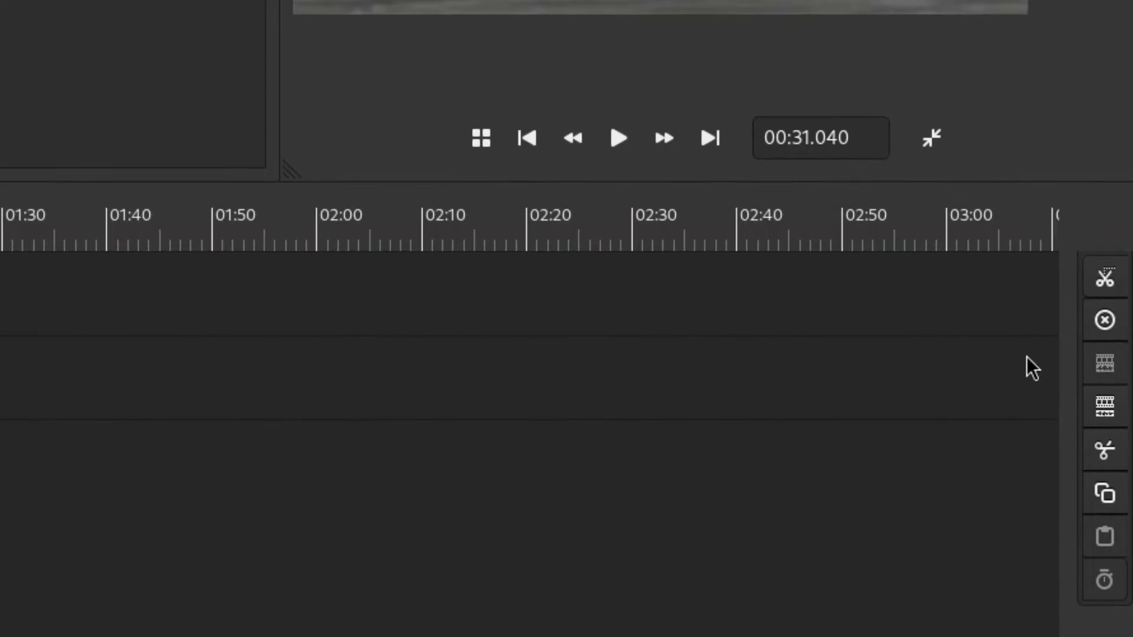
click(1112, 392)
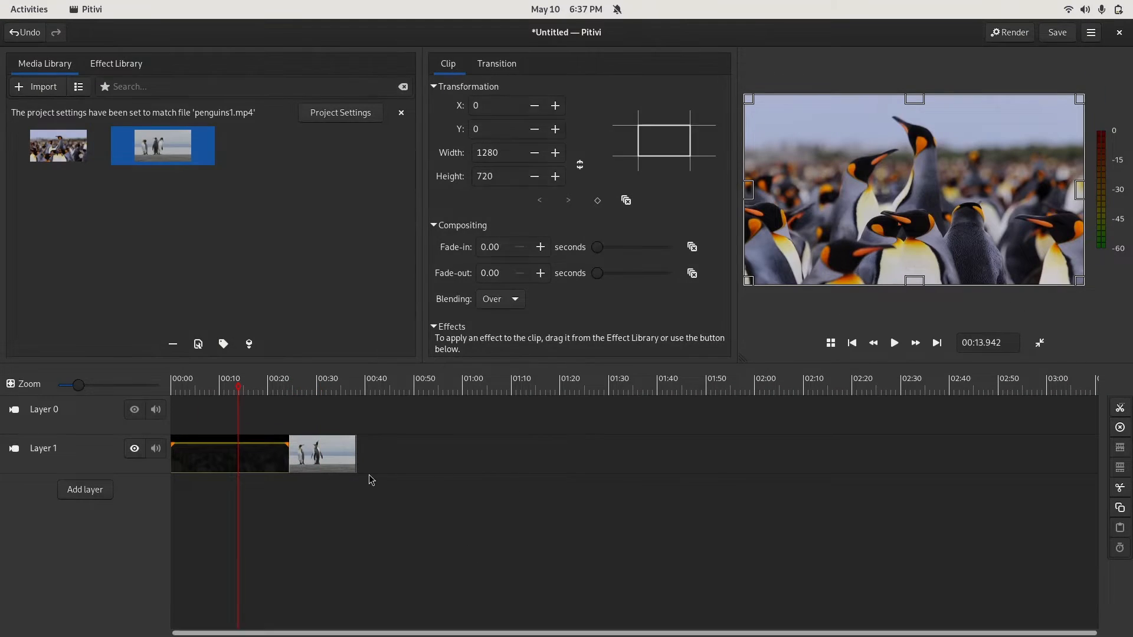
- Overlap the second penguin clip with the end of the first by about 4 seconds and browse the transitions for the overlap
click(333, 458)
drag(328, 458, 308, 455)
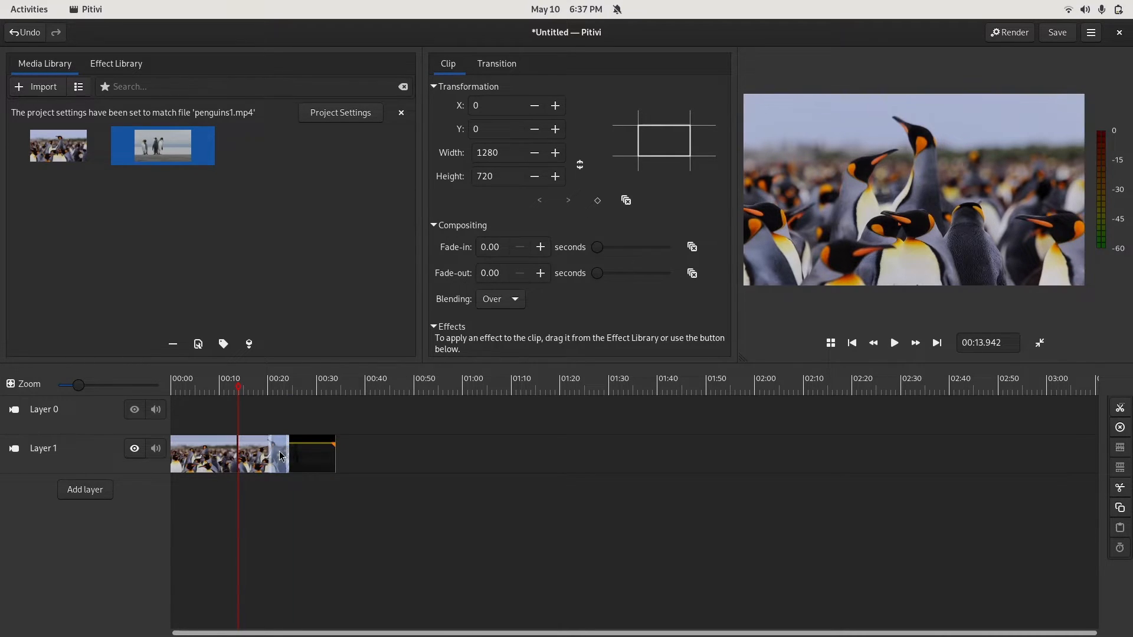
click(281, 458)
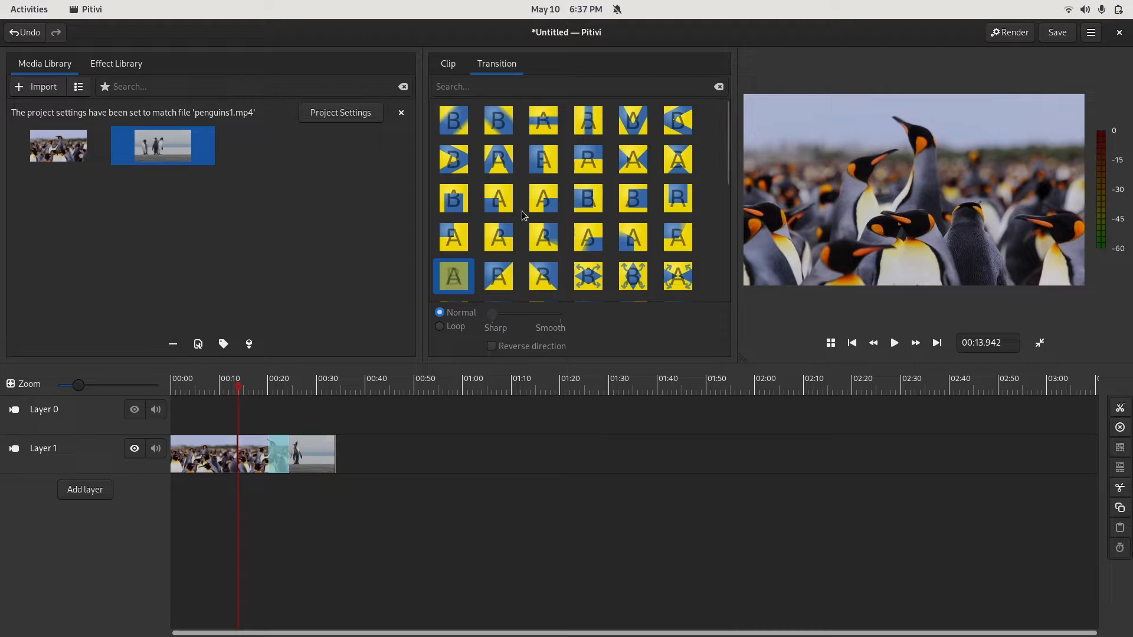
scroll(524, 215, down, 3)
scroll(525, 195, up, 3)
- Slide the second penguin clip back and forth to vary the transition's length, leaving about 4 seconds of overlap
drag(314, 454, 285, 443)
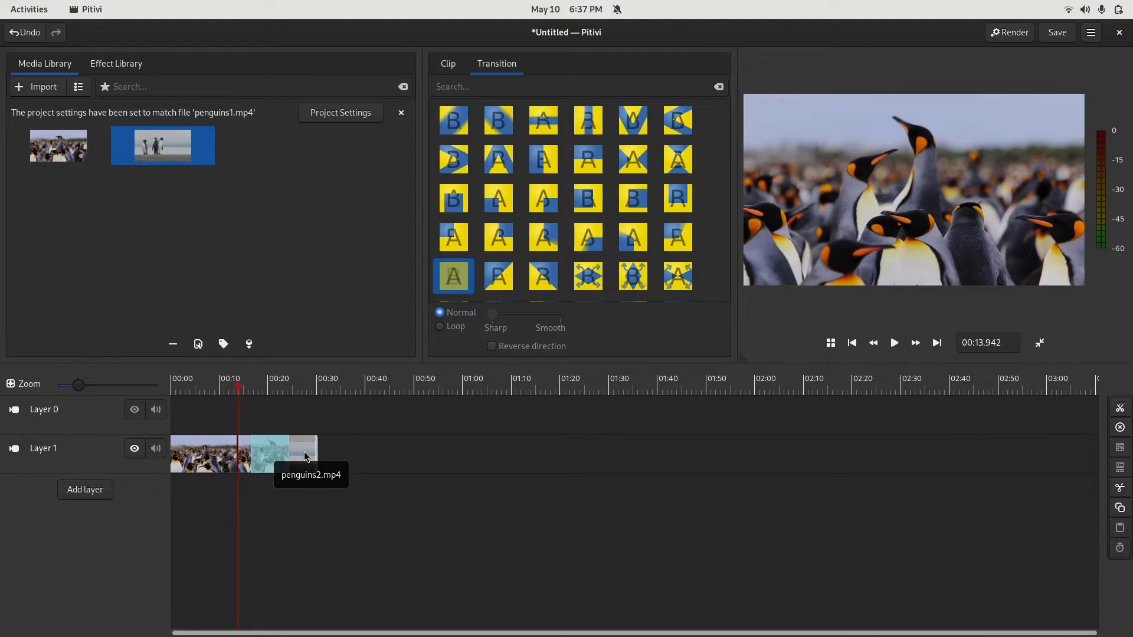
drag(307, 456, 332, 457)
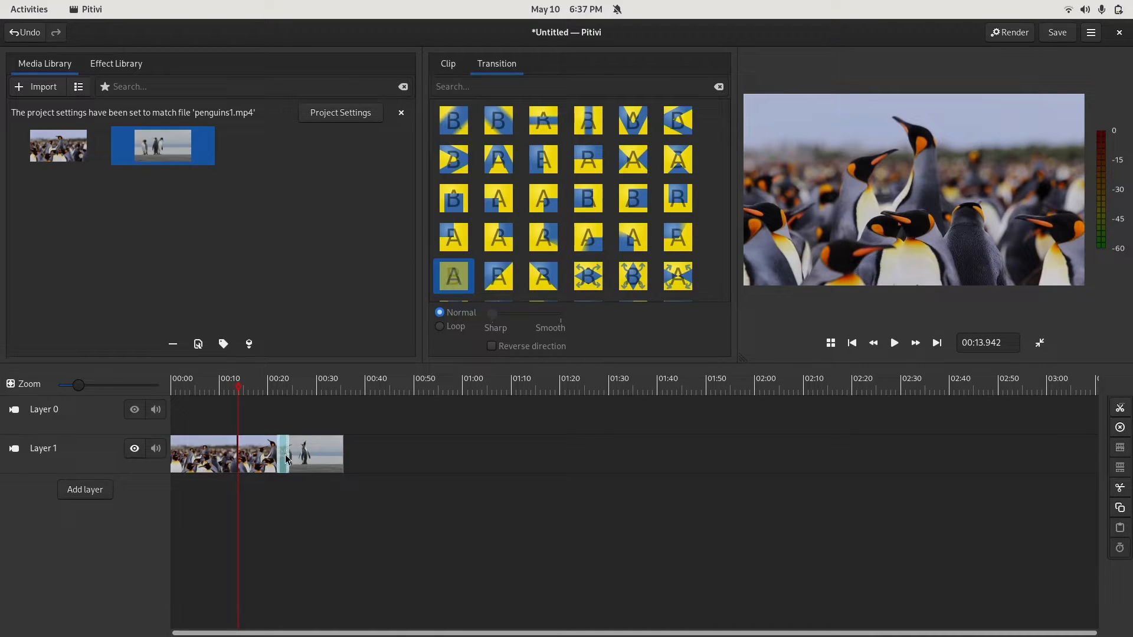
drag(319, 457, 313, 458)
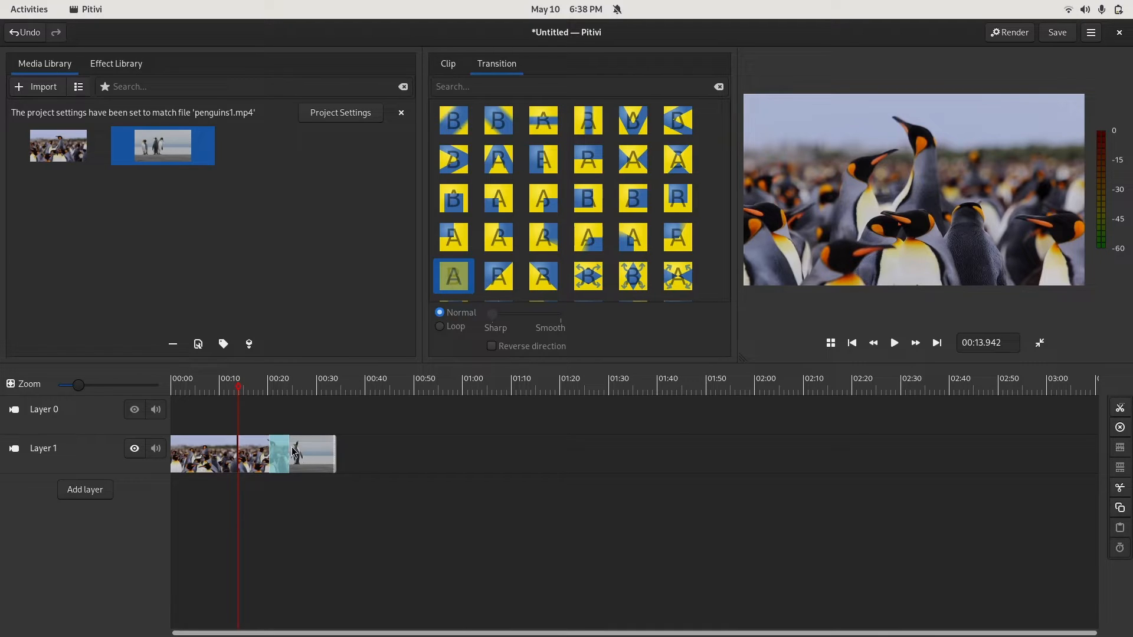
- Play the timeline from about 18 seconds to preview the crossfade between the two penguin clips
scroll(458, 201, down, 2)
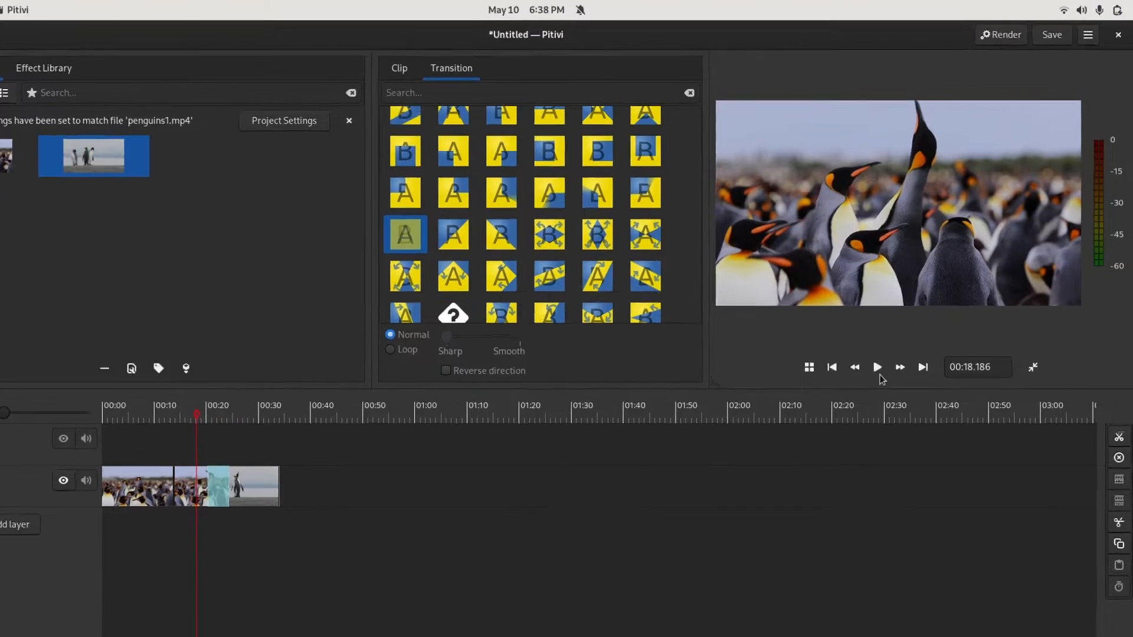
click(894, 343)
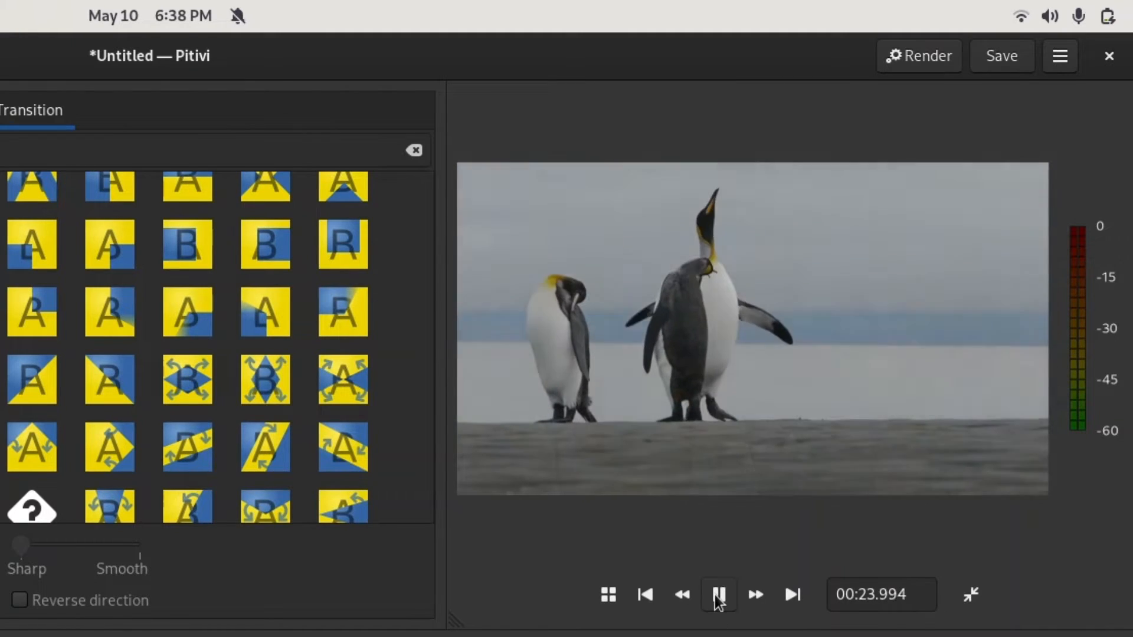
click(719, 596)
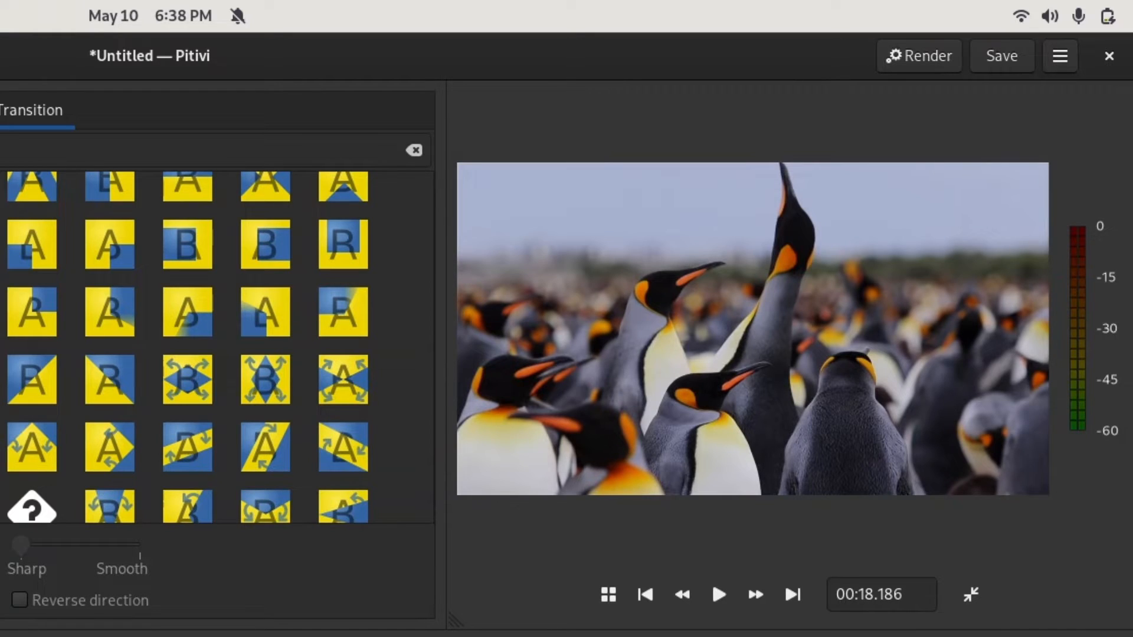
click(720, 600)
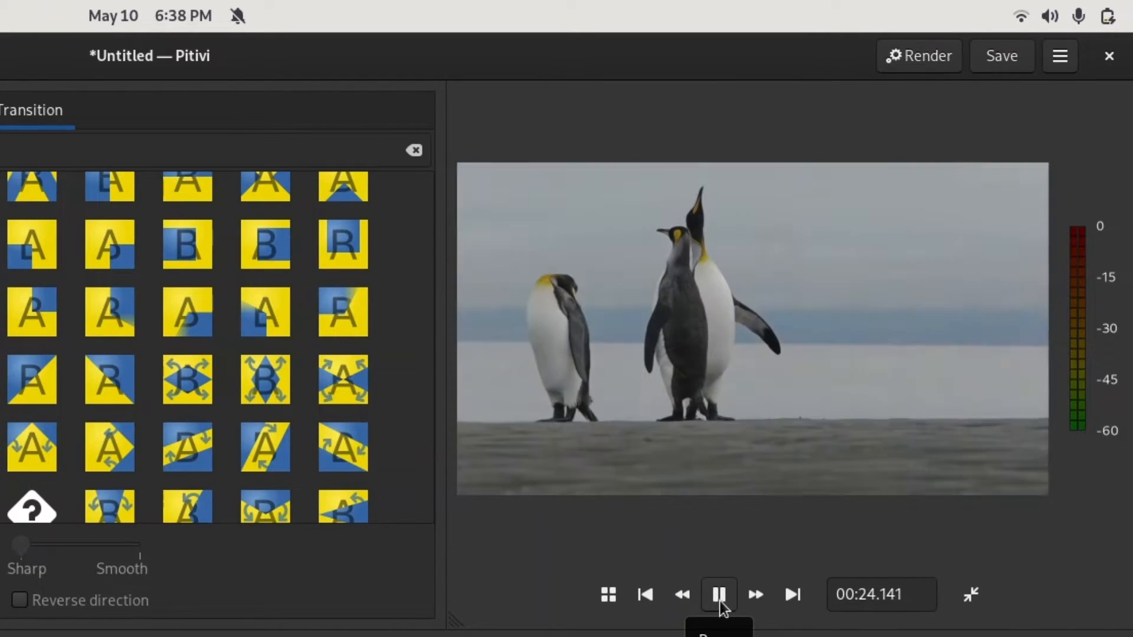
click(720, 595)
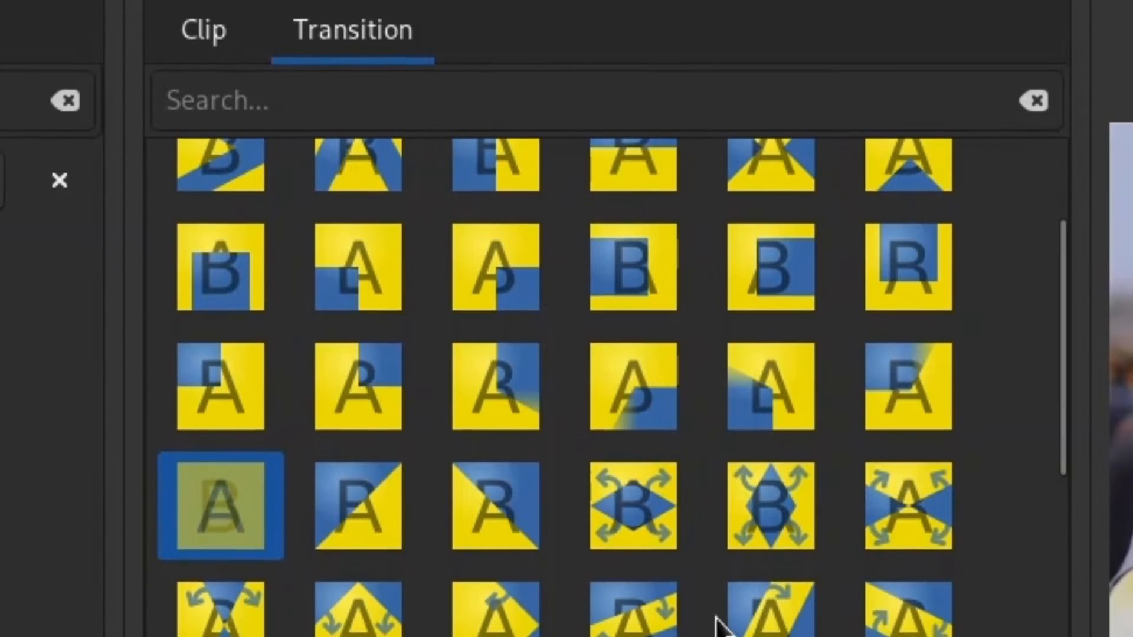
- Change the transition between the penguin clips to the rotating steep diagonal band wipe and play it from about 20 seconds
click(773, 619)
scroll(634, 590, down, 4)
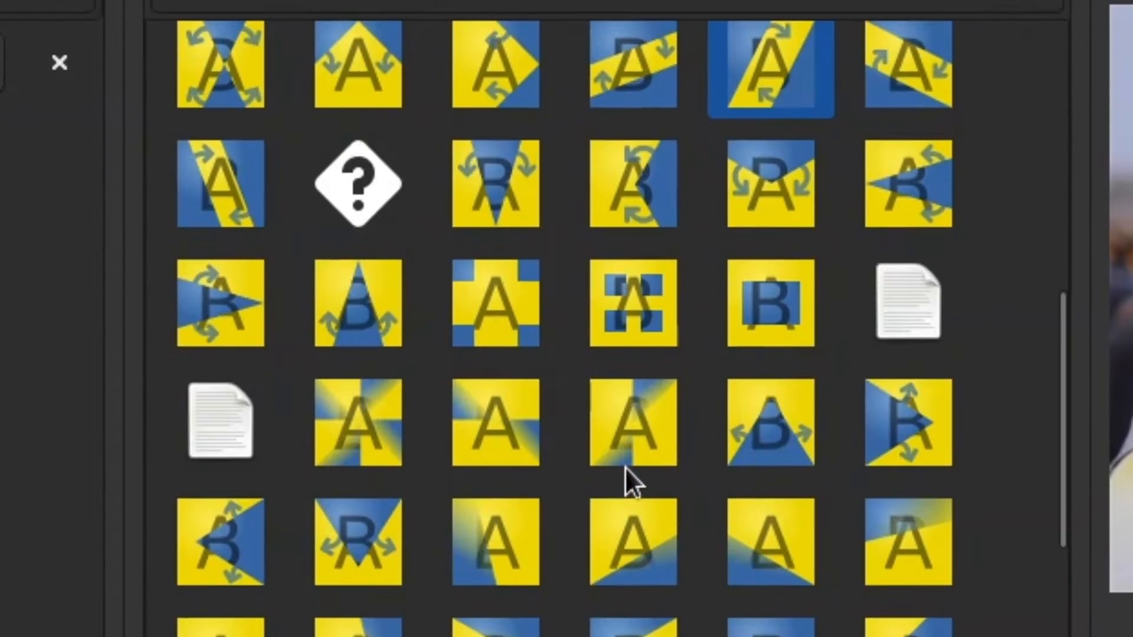
scroll(832, 384, up, 3)
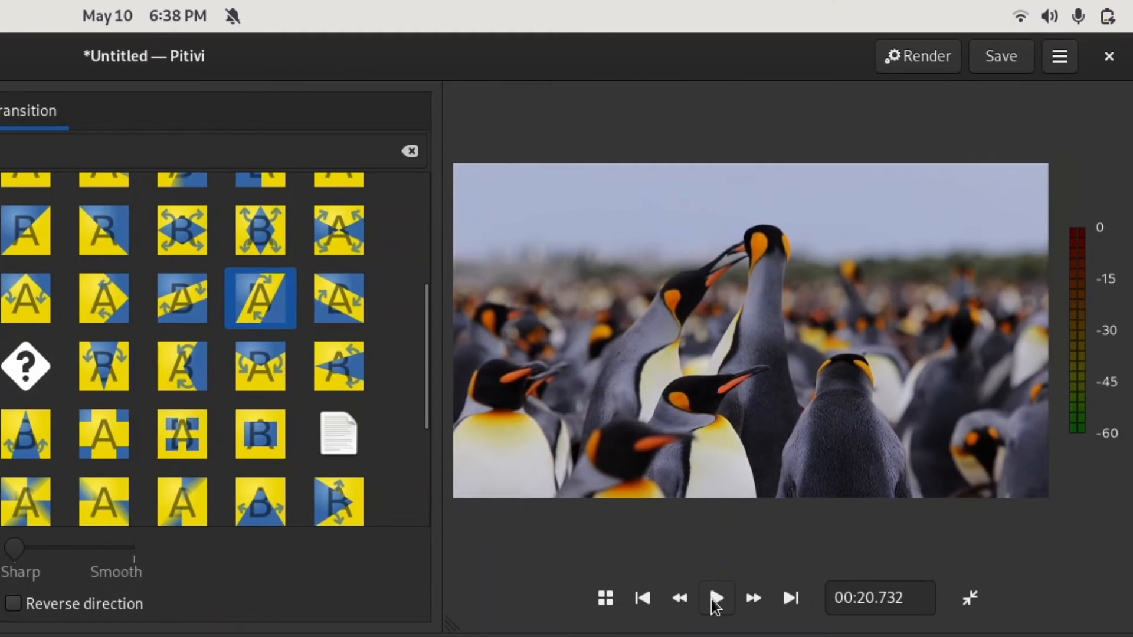
click(716, 597)
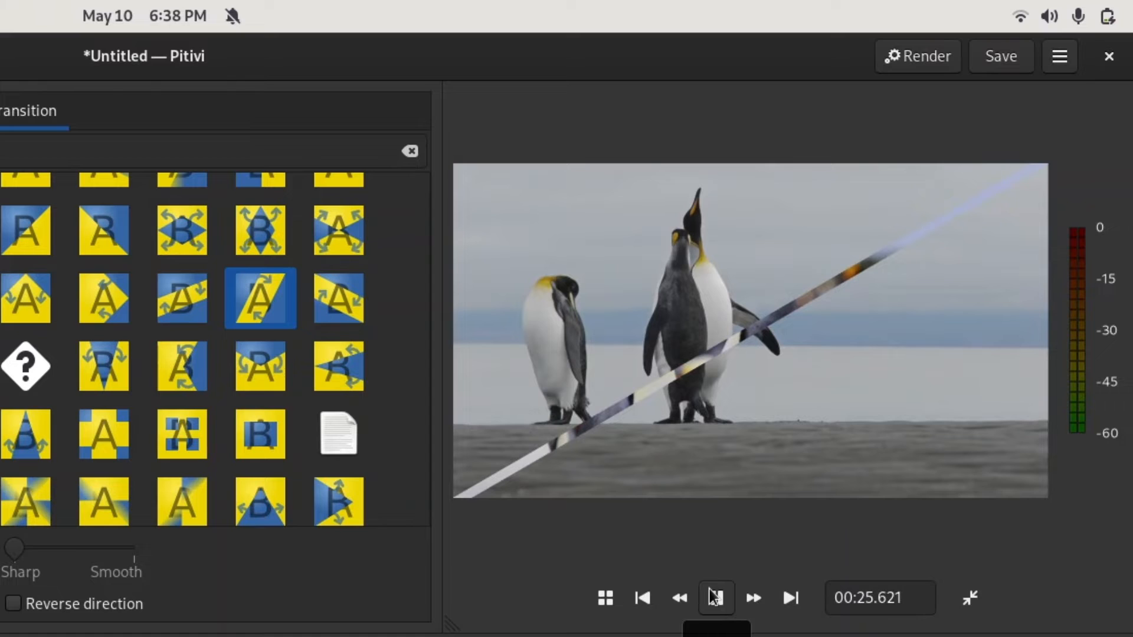
click(714, 598)
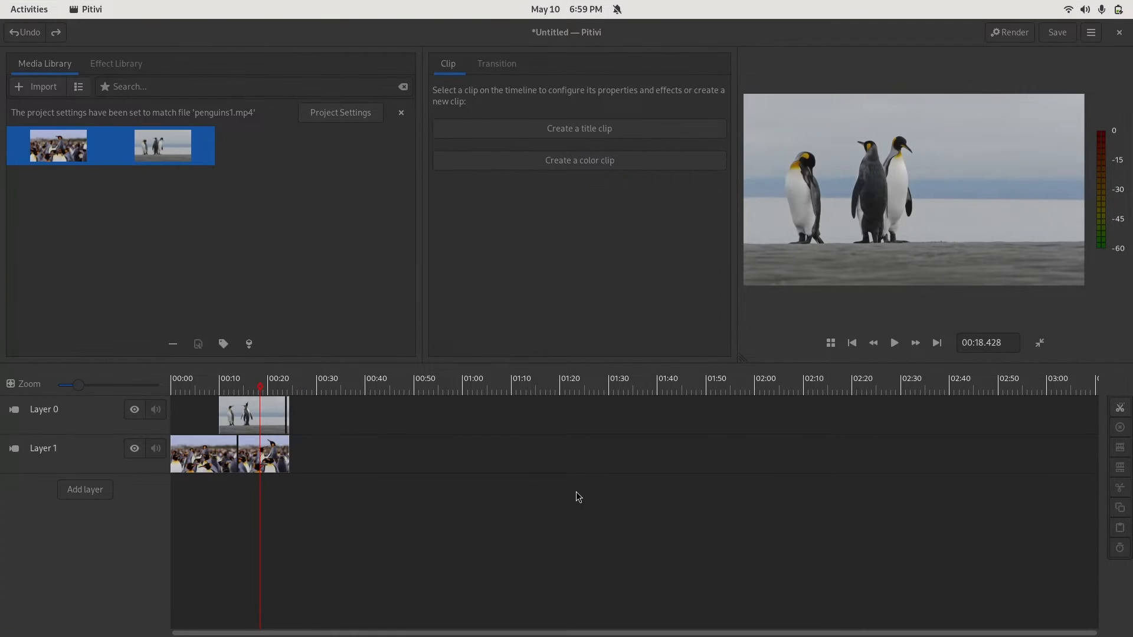
- Narrow the penguin clip on Layer 0 to about half the frame width in the preview and undo the resize
click(254, 416)
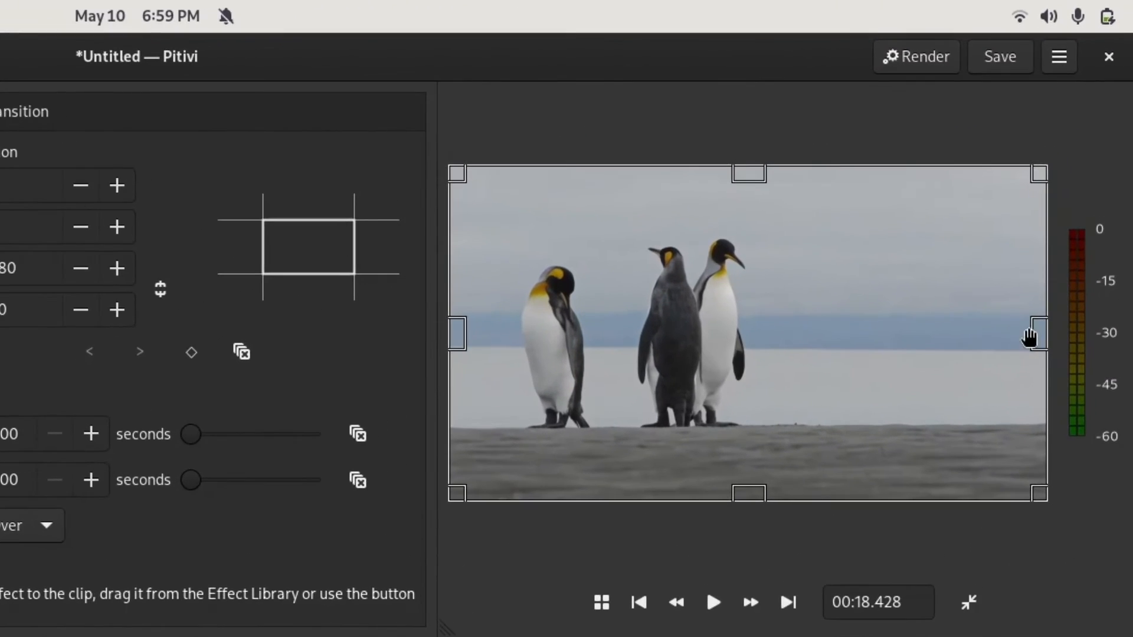
drag(1030, 326, 754, 348)
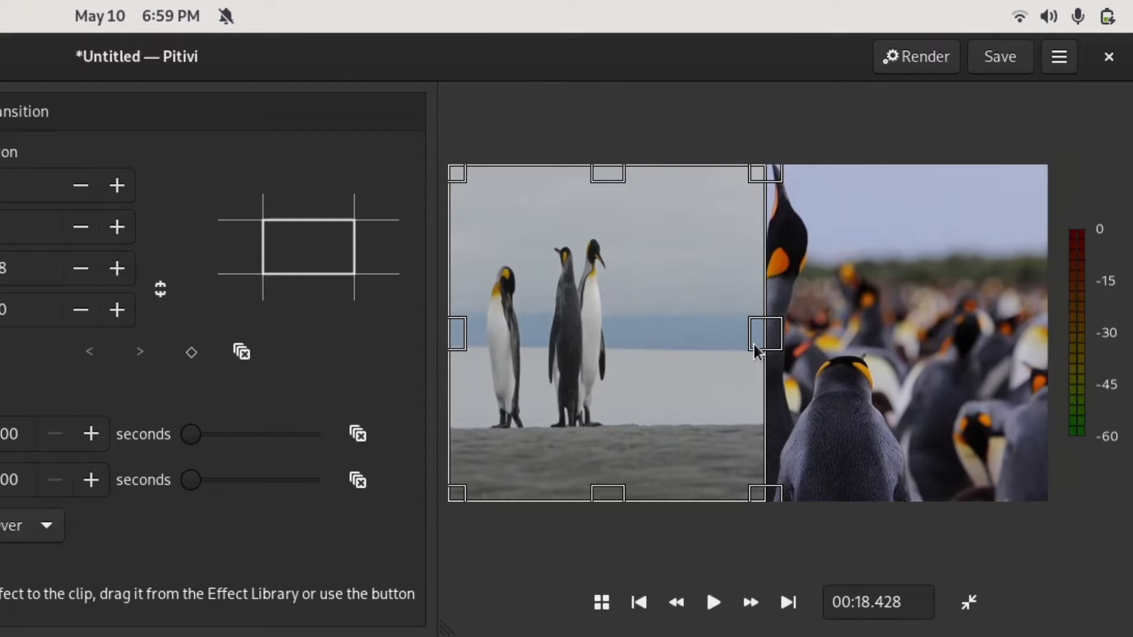
key(ctrl+z)
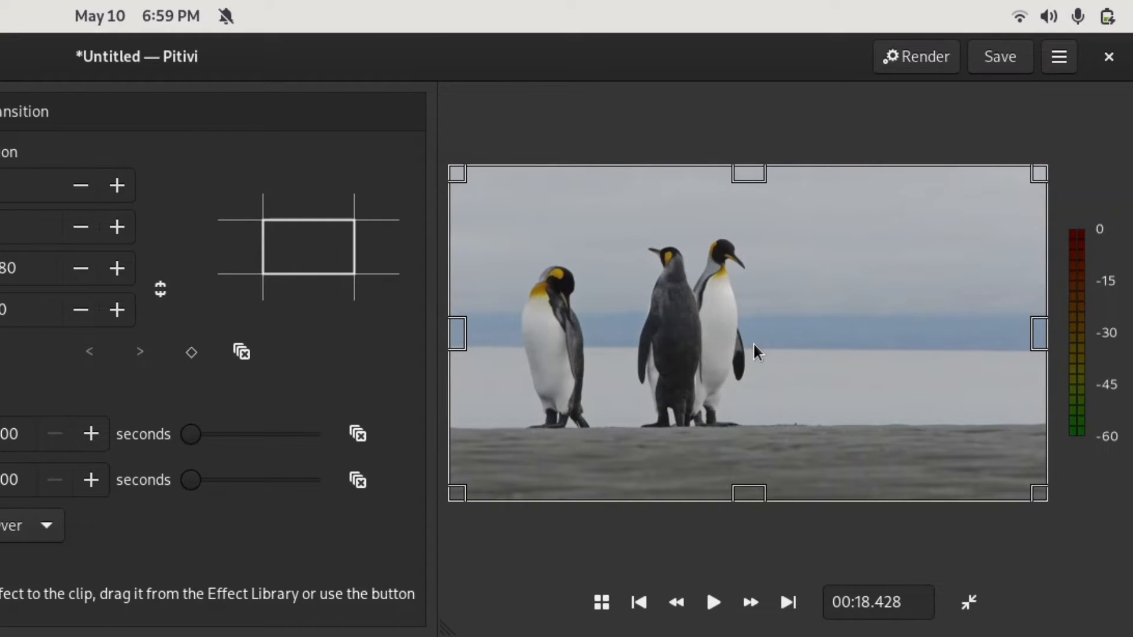
- Search the effect library for "scale" and apply the Scale0Tilt effect to the penguin clip on Layer 0
click(195, 111)
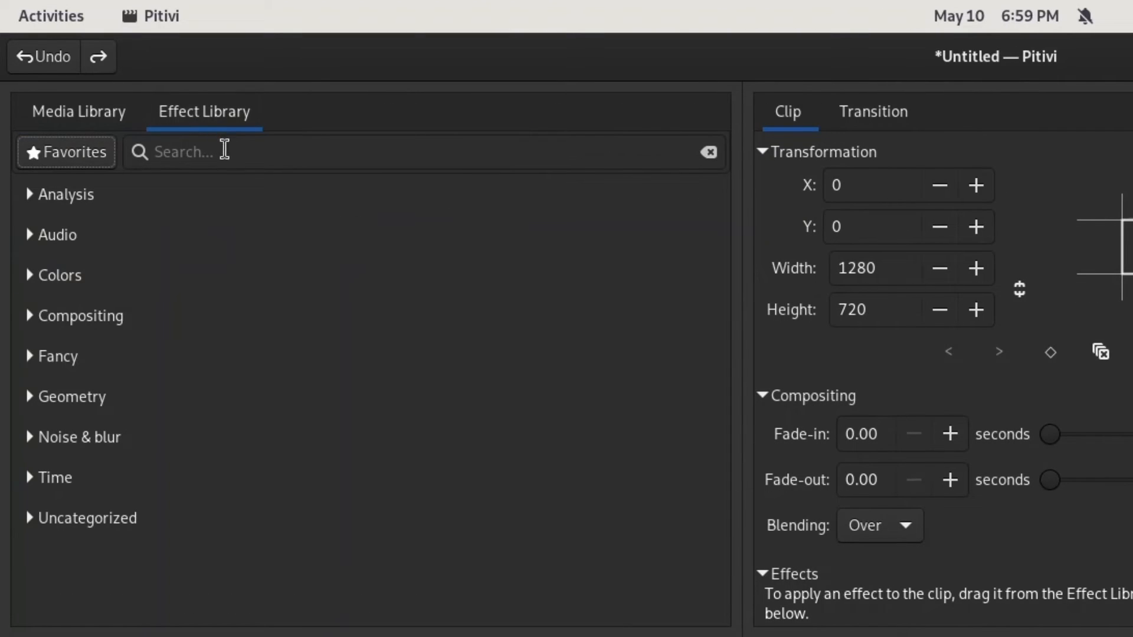
click(225, 150)
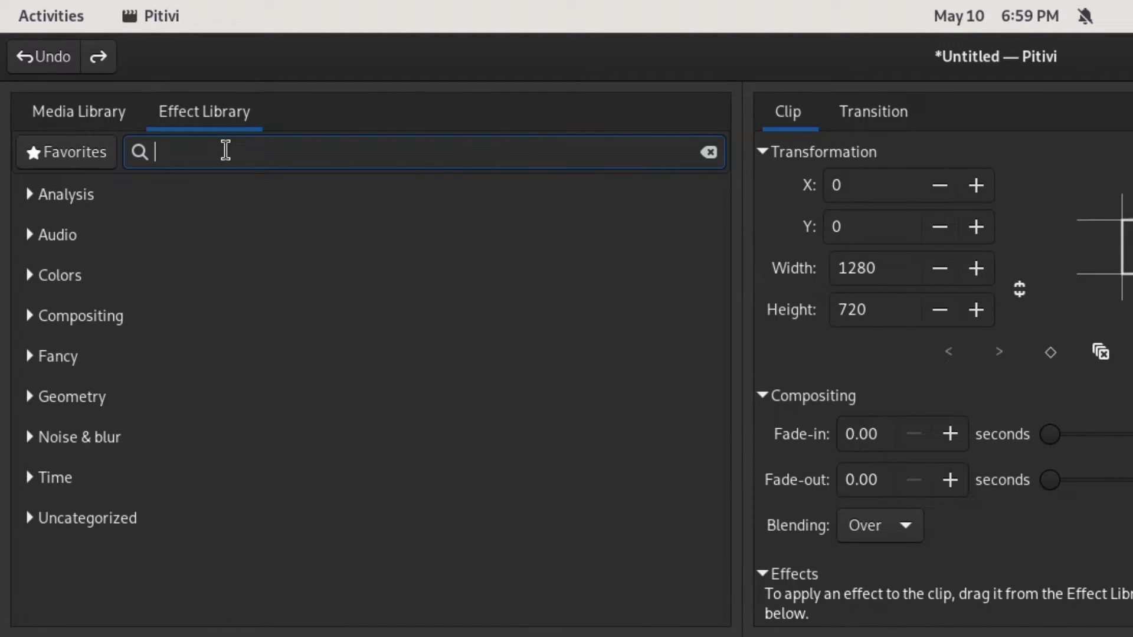
text(scale)
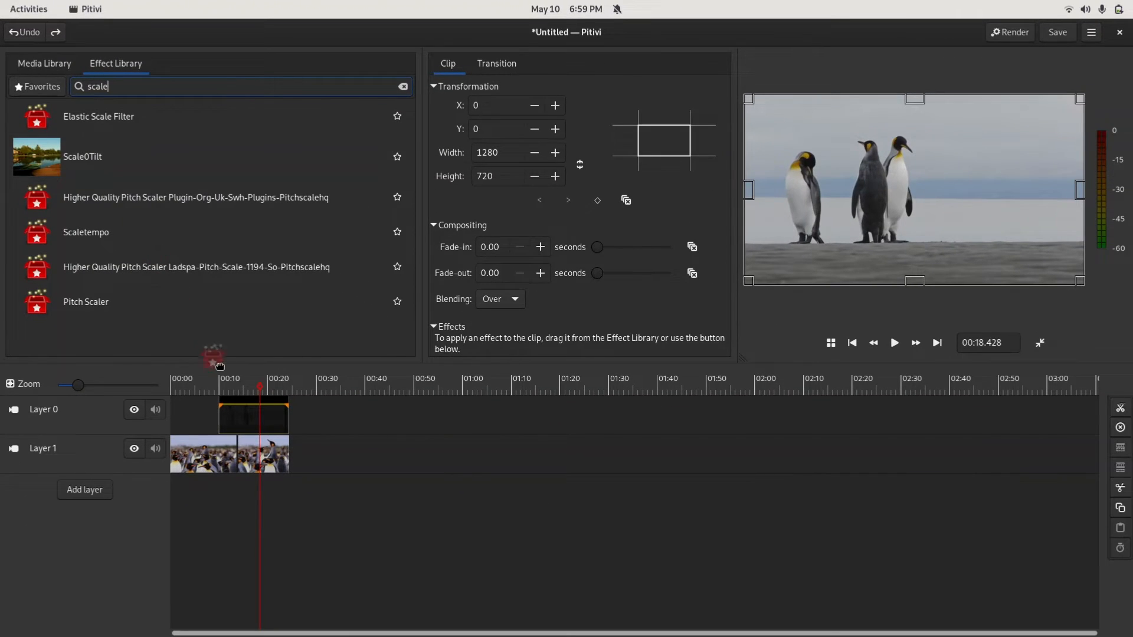
drag(219, 366, 259, 421)
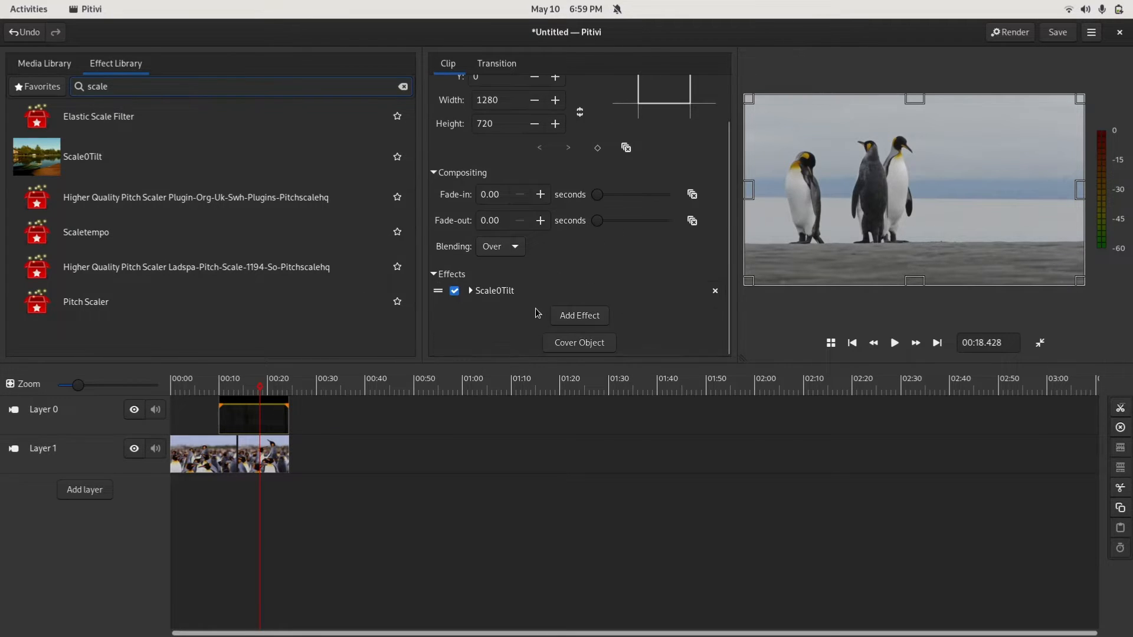
- Set the Scale0Tilt effect's Clip bottom value to 0.50 and reset it to 0.00
click(470, 291)
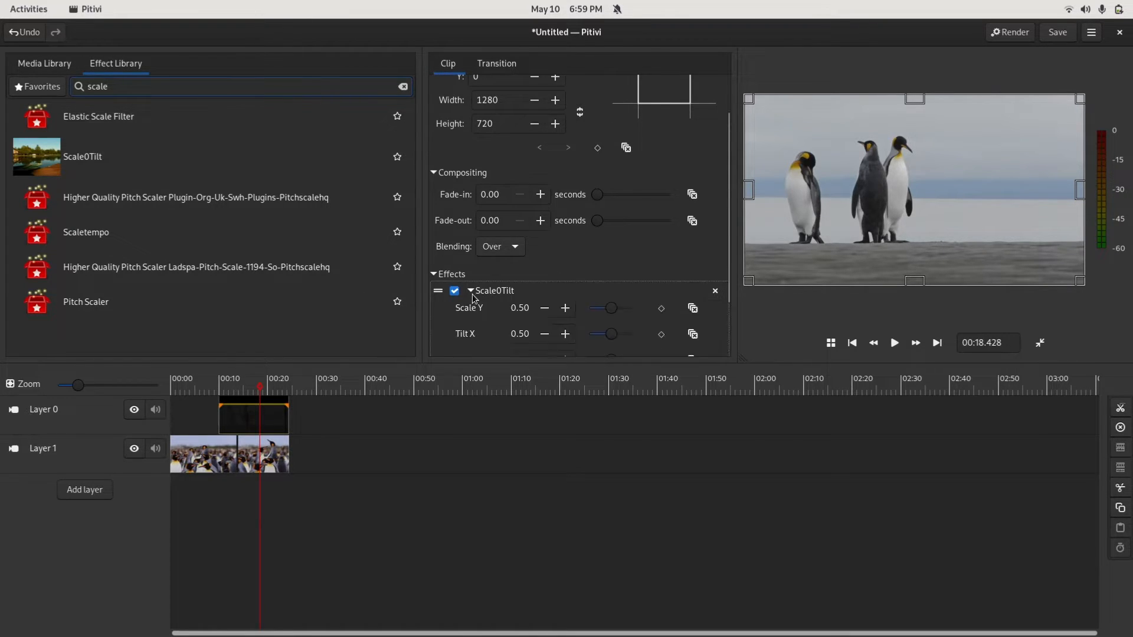
scroll(517, 280, down, 5)
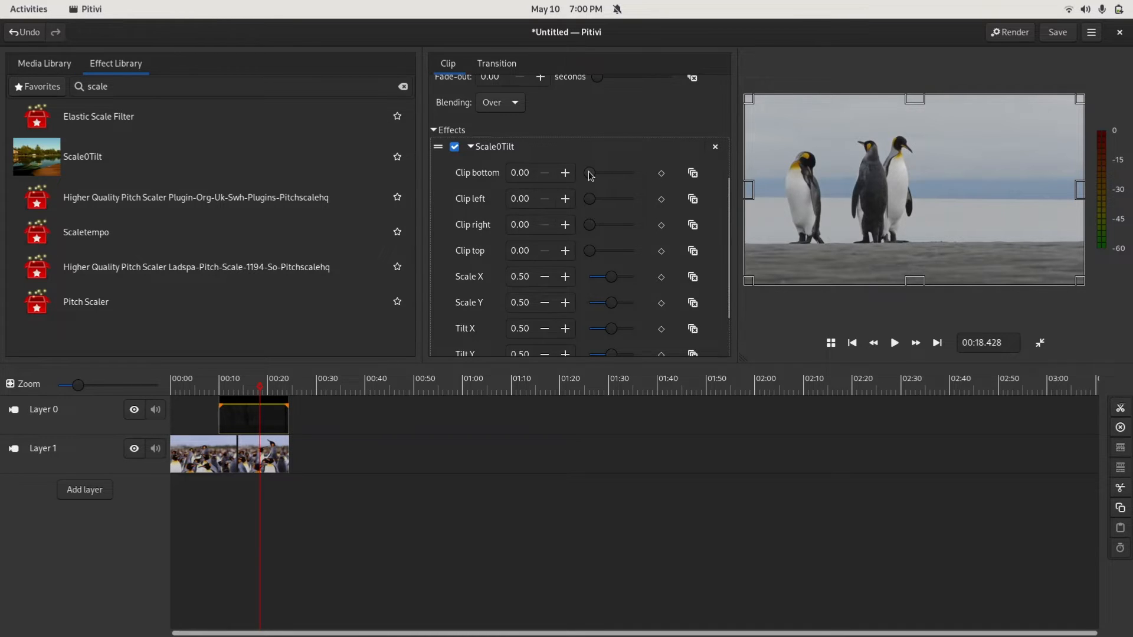
mouse_move(590, 175)
mouse_down()
mouse_move(627, 175)
mouse_move(611, 178)
mouse_up()
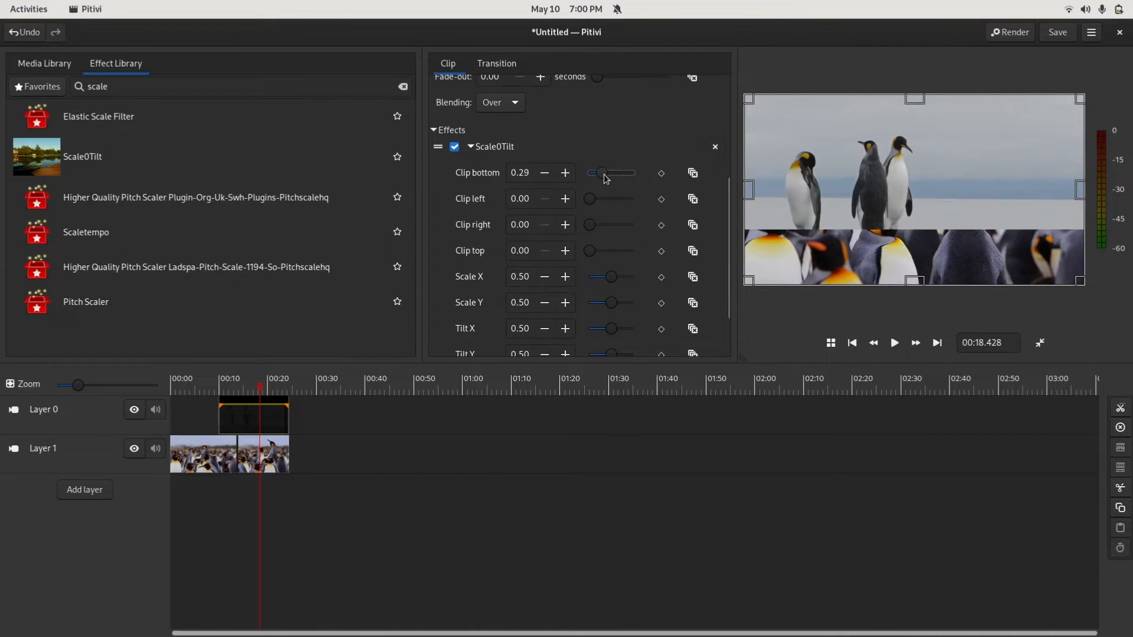
double_click(522, 172)
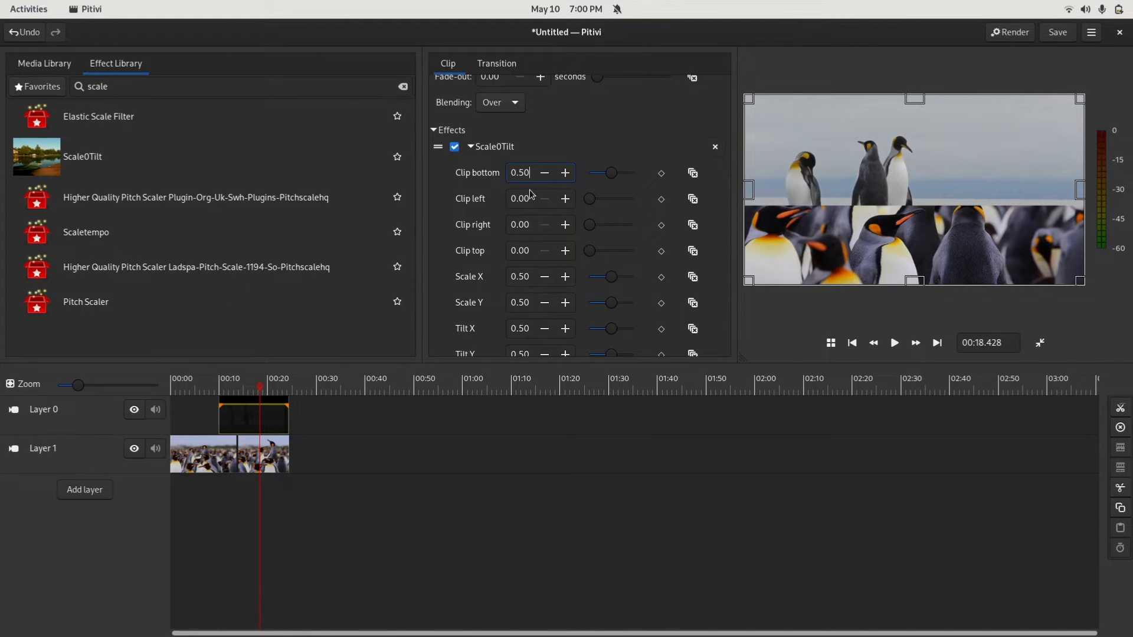
key(Return)
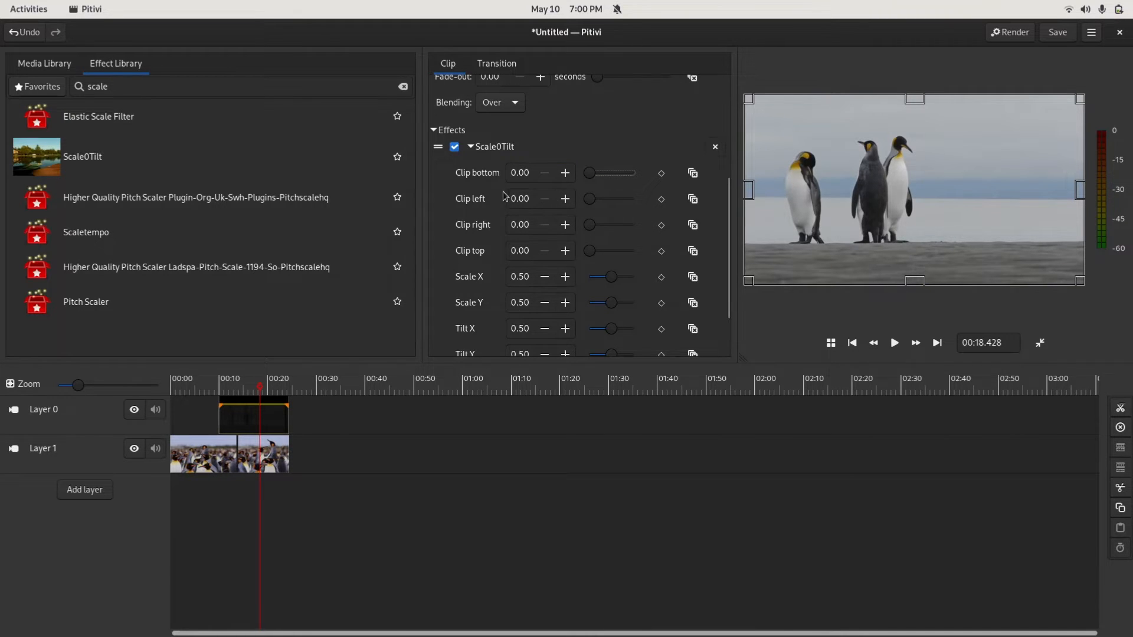
- Set the Scale0Tilt effect's Clip right value to 0.50 and scale the Layer 0 clip down to about half size in the preview
text(0.50)
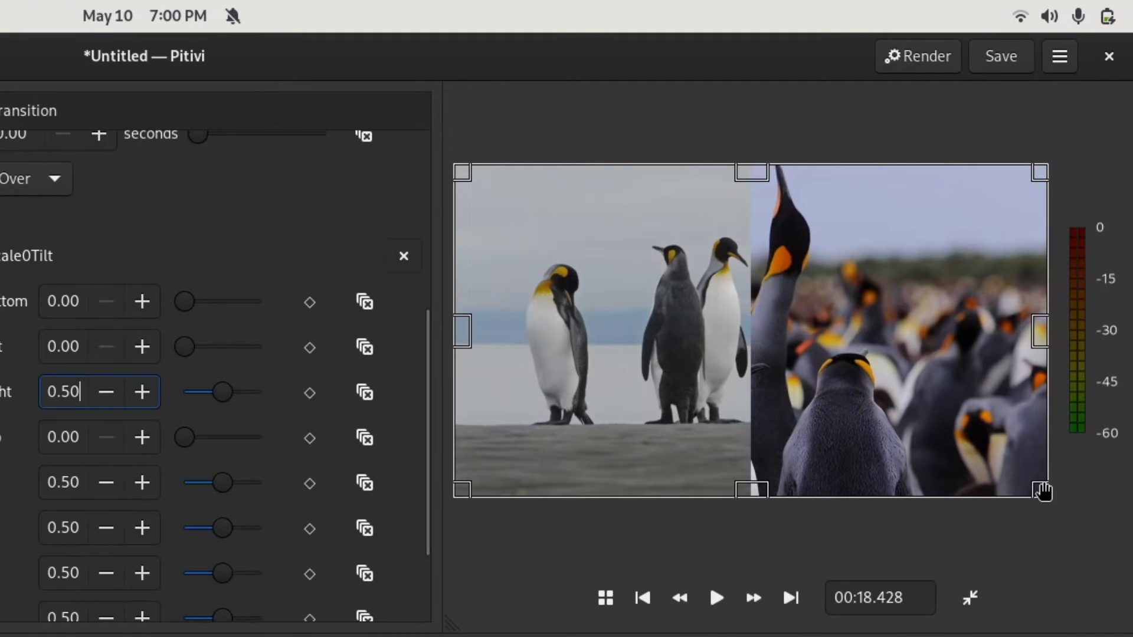
drag(1039, 485, 729, 323)
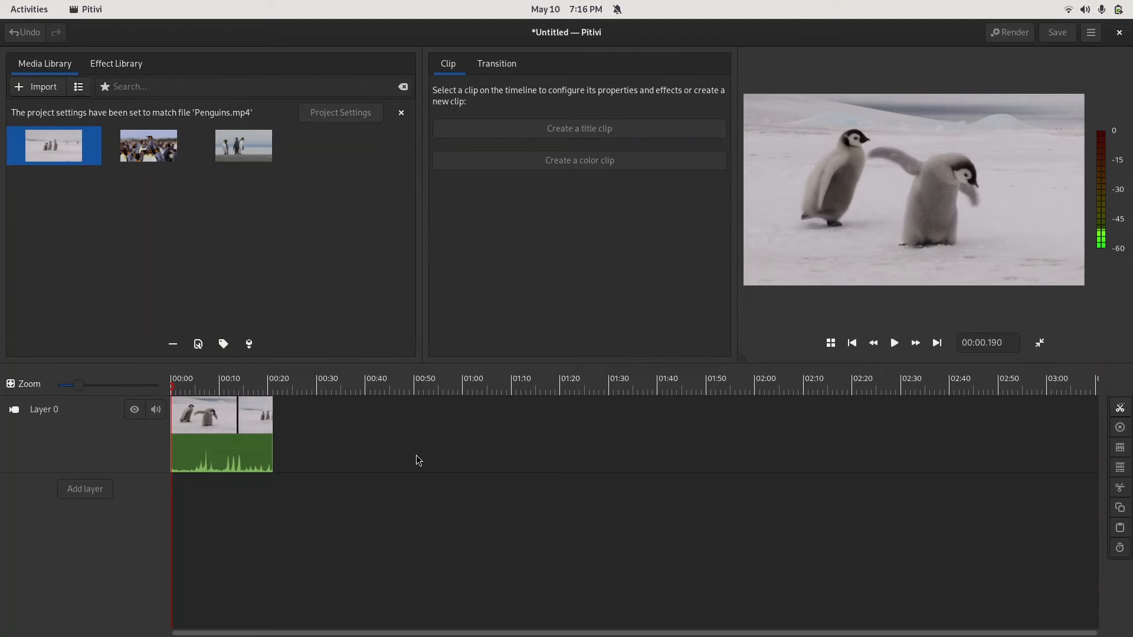
- Lower the baby penguin clip's volume curve to its minimum and play a few seconds of the clip
click(231, 439)
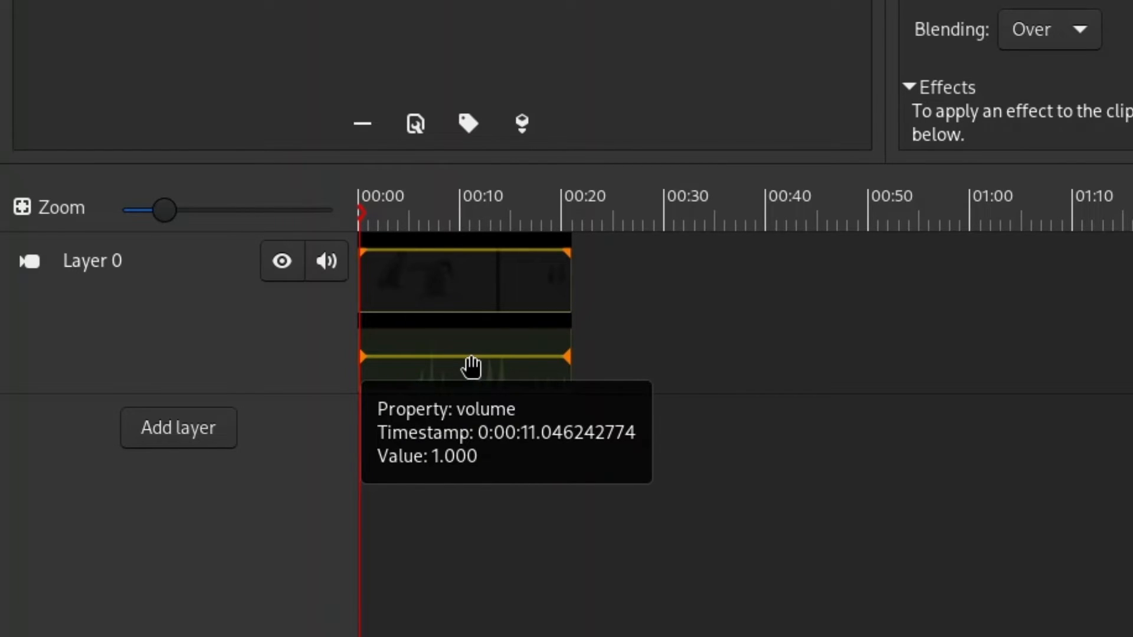
drag(472, 367, 491, 389)
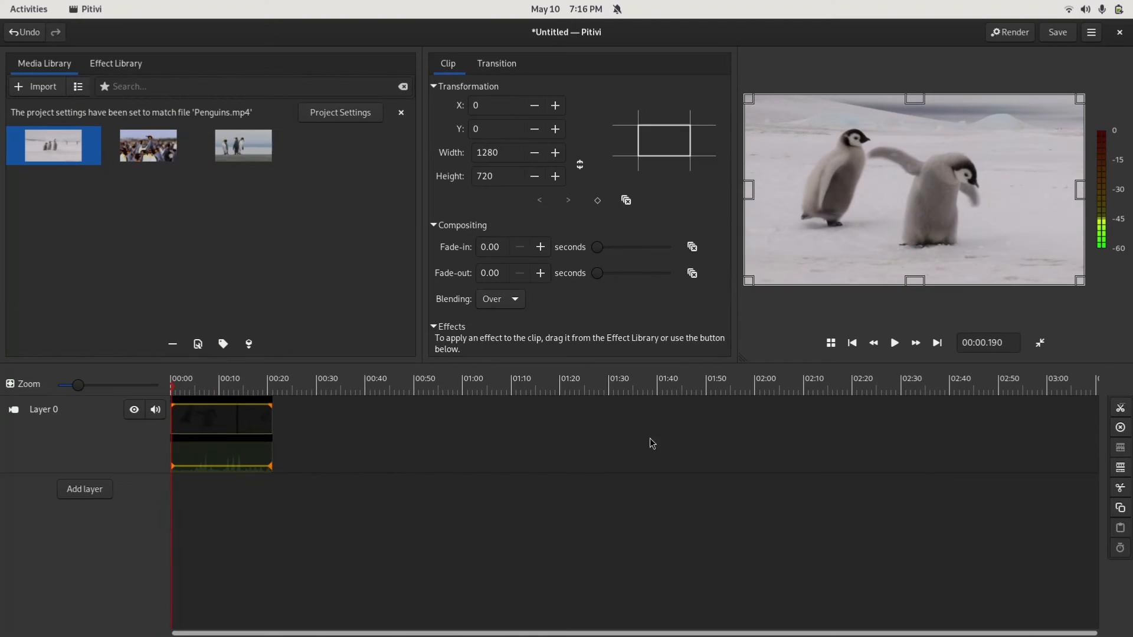
click(895, 345)
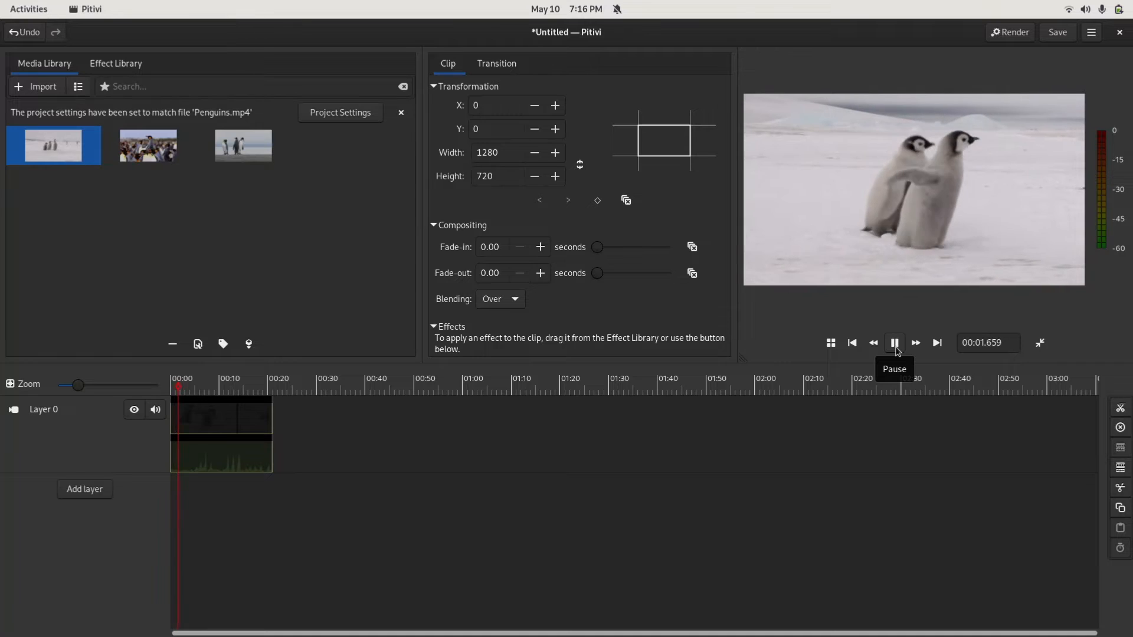
click(895, 345)
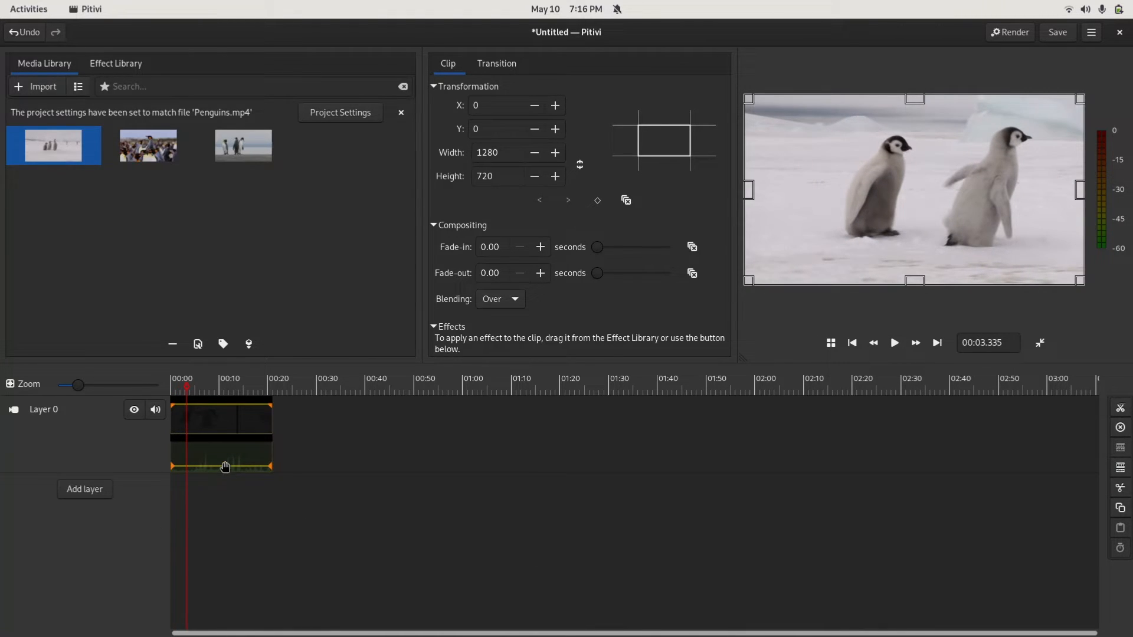
- Raise the baby penguin clip's volume curve to its maximum and play the clip
drag(225, 465, 226, 445)
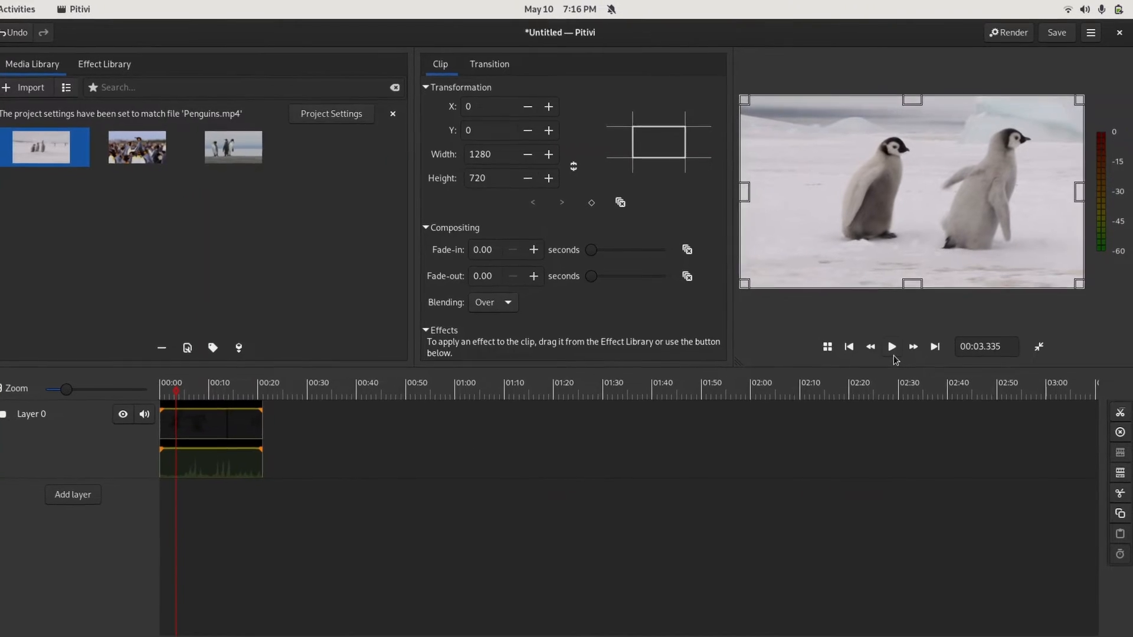
click(893, 350)
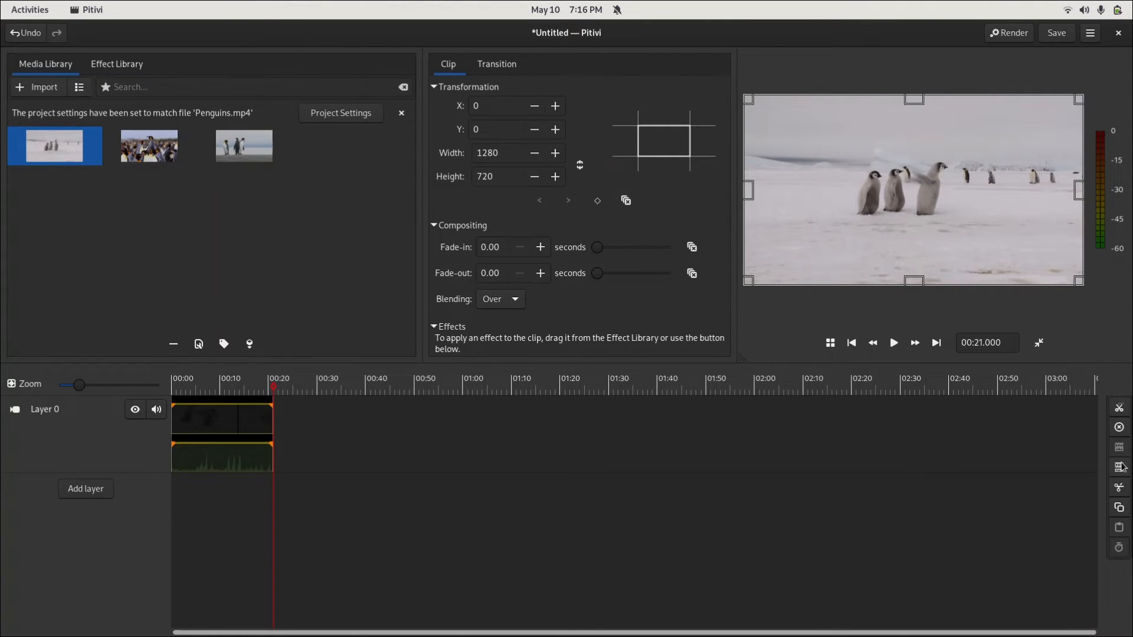
- Ungroup the baby penguin clip's video and audio and move the parts separately on the timeline
click(1119, 467)
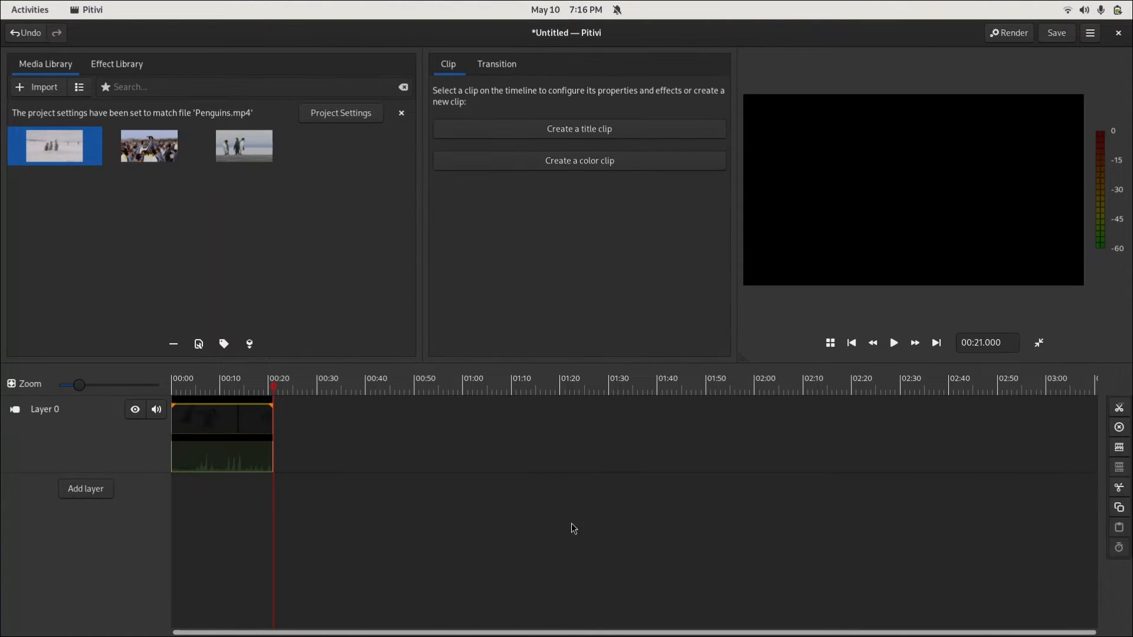
drag(224, 455, 409, 409)
drag(271, 407, 359, 441)
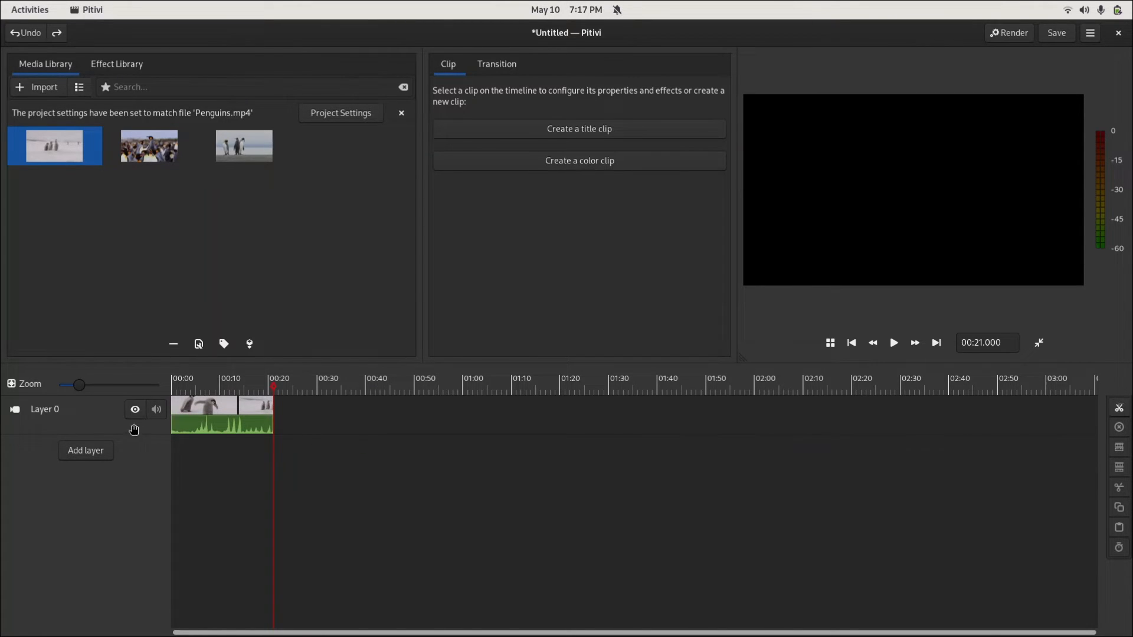
- Search the effect library for "rate" and apply the Rate Adjuster effect to the clip on Layer 0
click(115, 58)
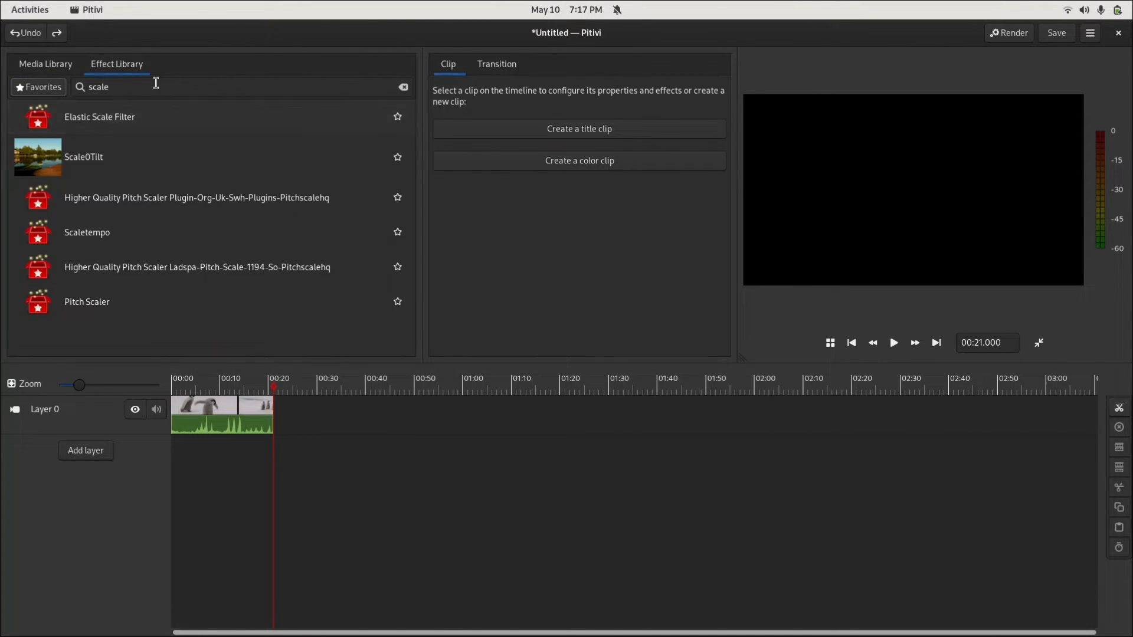
double_click(159, 88)
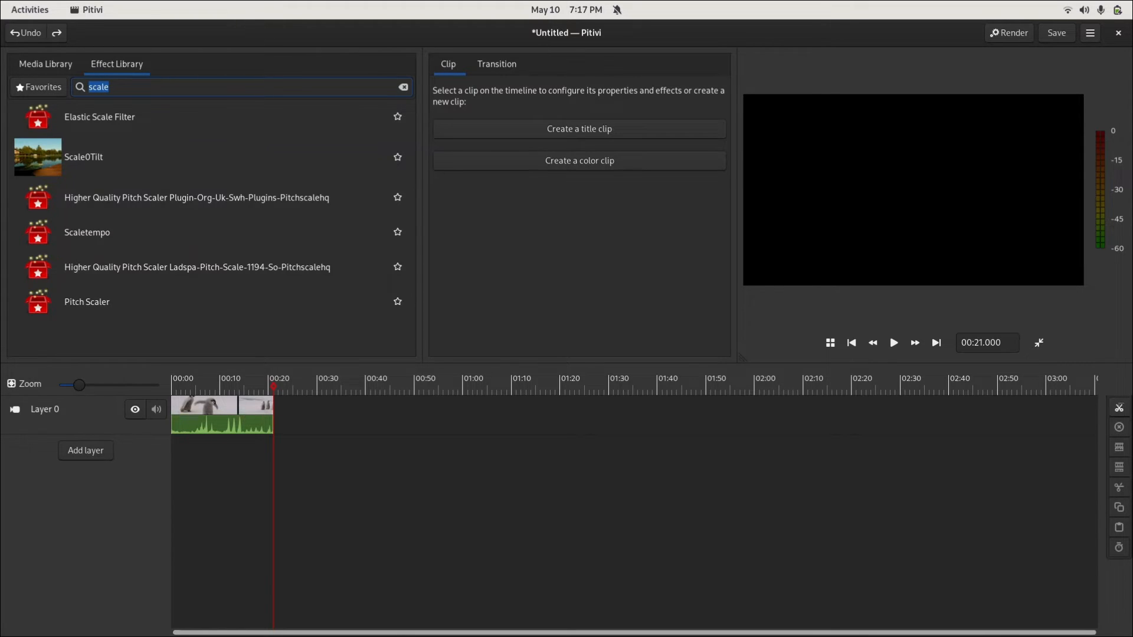
text(rate)
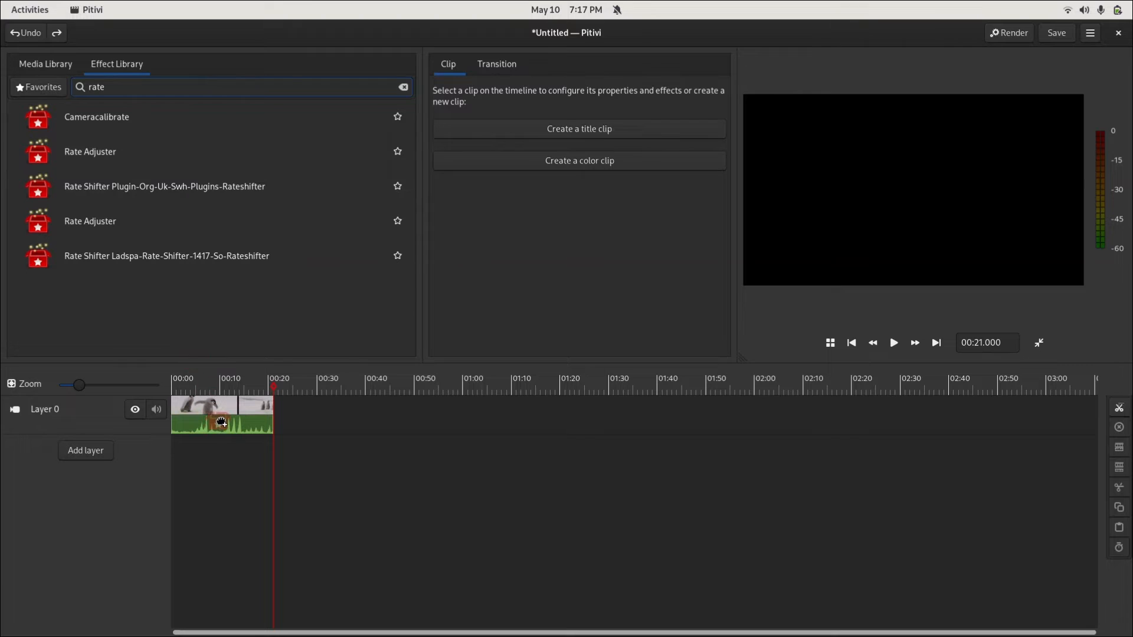
drag(208, 171, 224, 413)
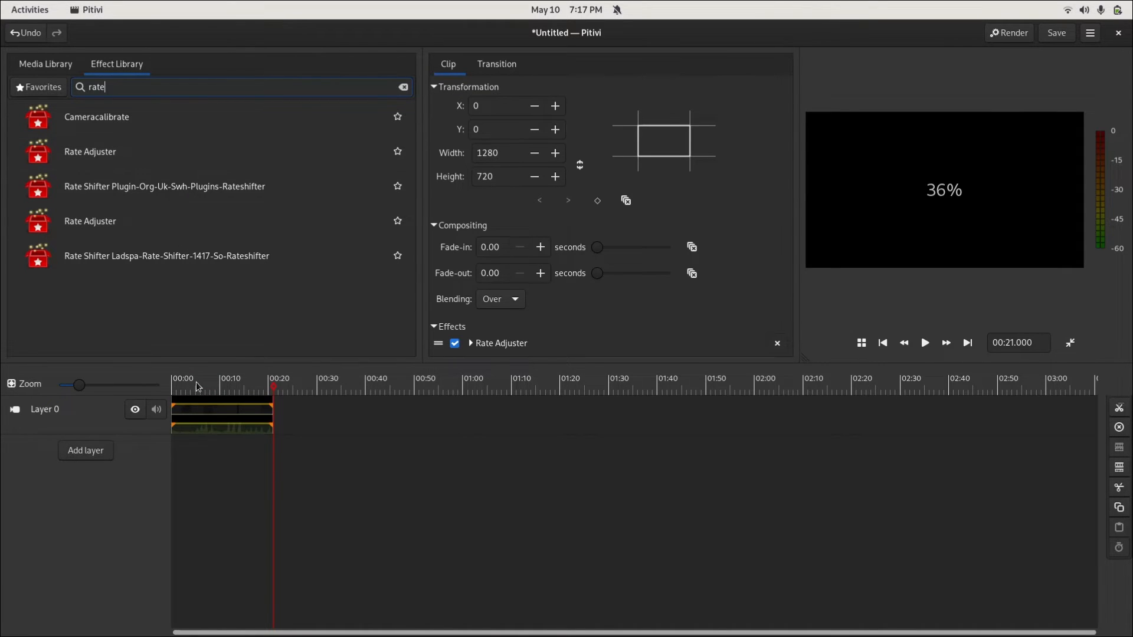
- Set the Rate Adjuster effect's Rate to 0.50 for the clip on Layer 0
scroll(463, 200, down, 3)
click(472, 200)
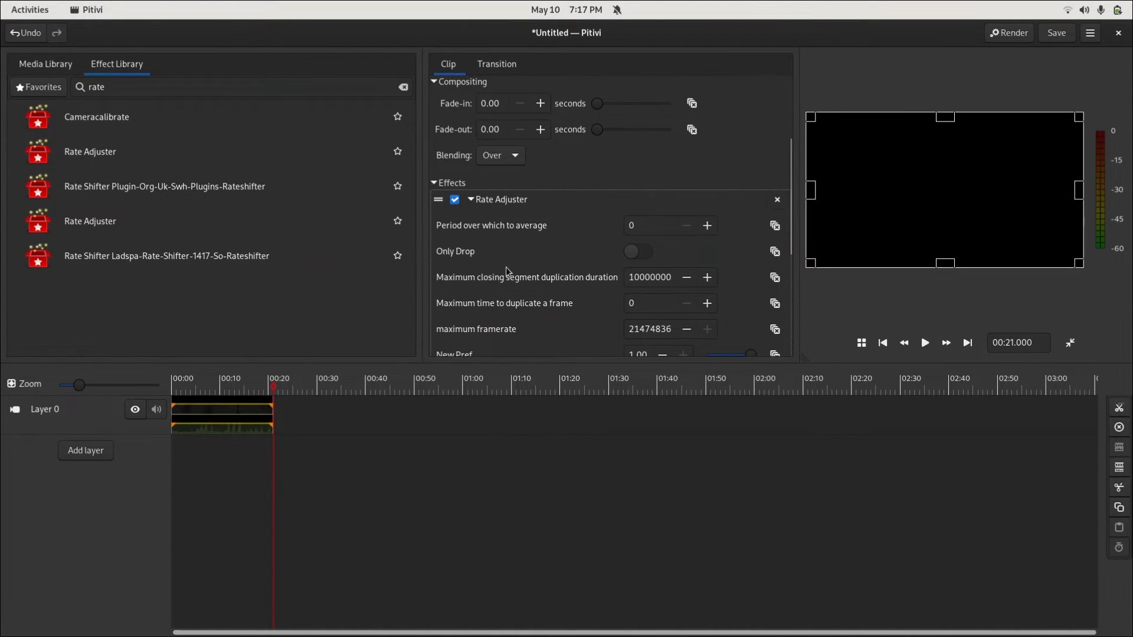
scroll(506, 271, down, 4)
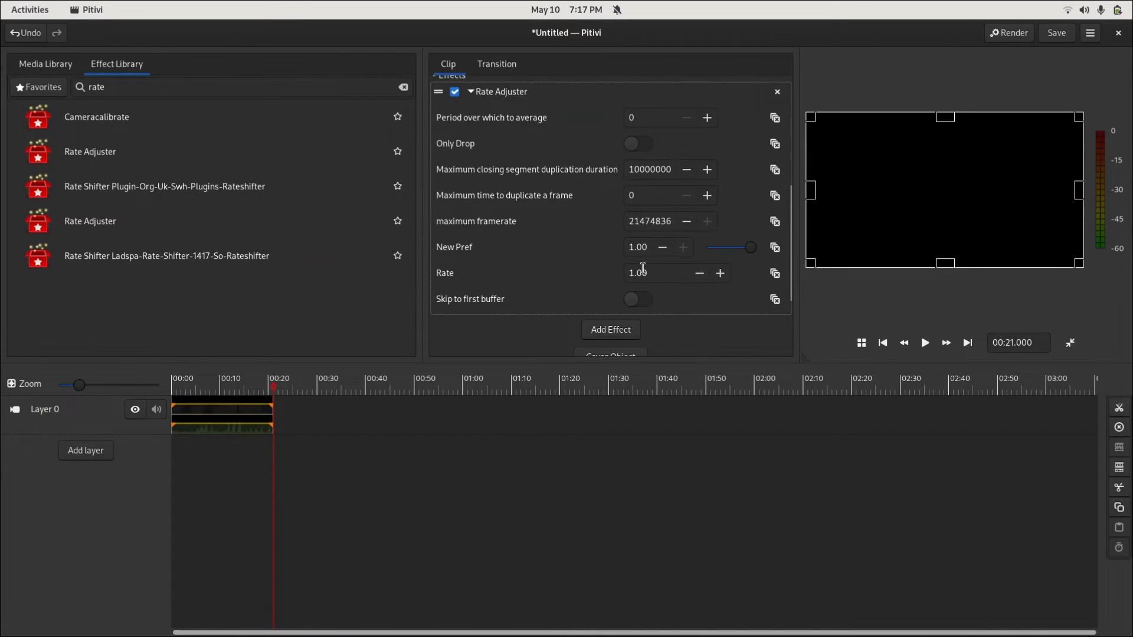
click(646, 270)
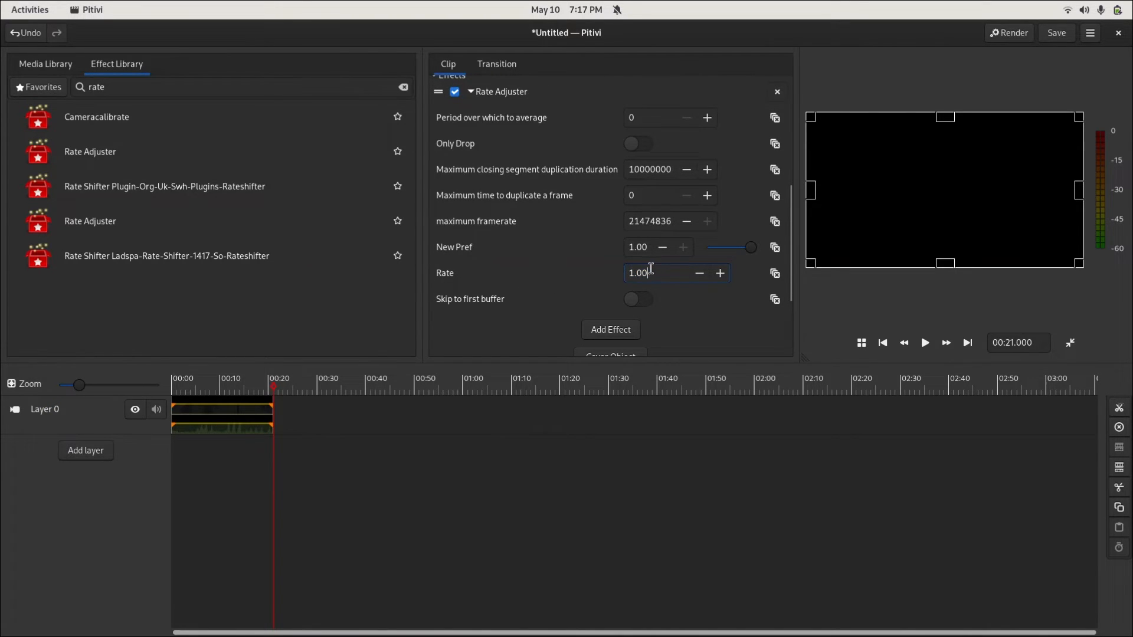
drag(651, 268, 615, 278)
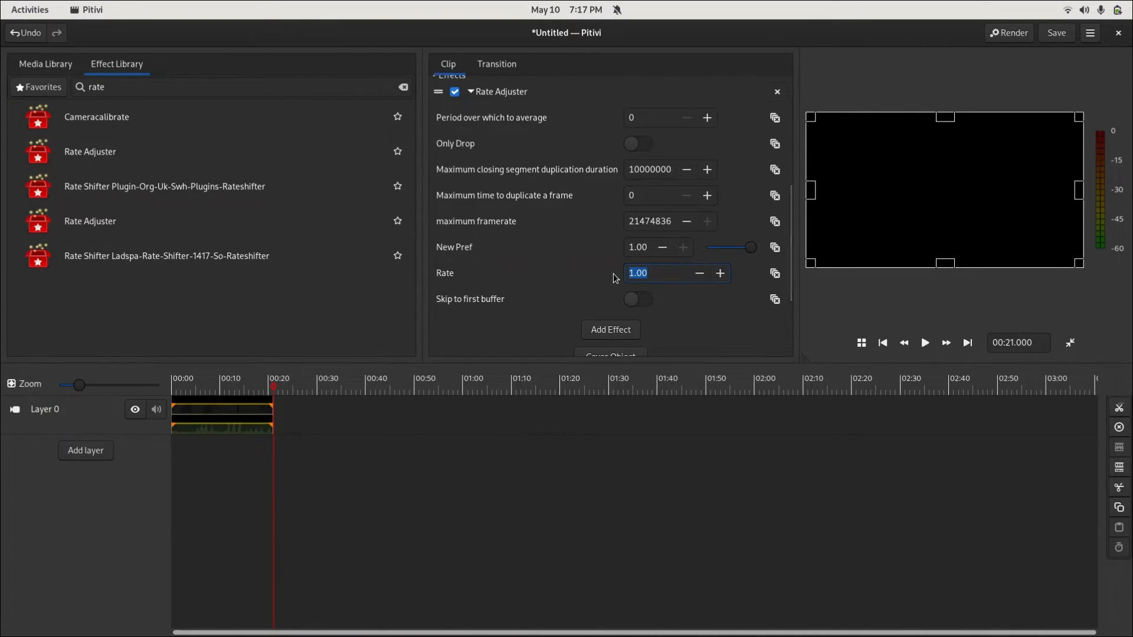
text(0.)
- Play the rate-adjusted clip from the start of the timeline and pause it after about 3 seconds
click(273, 390)
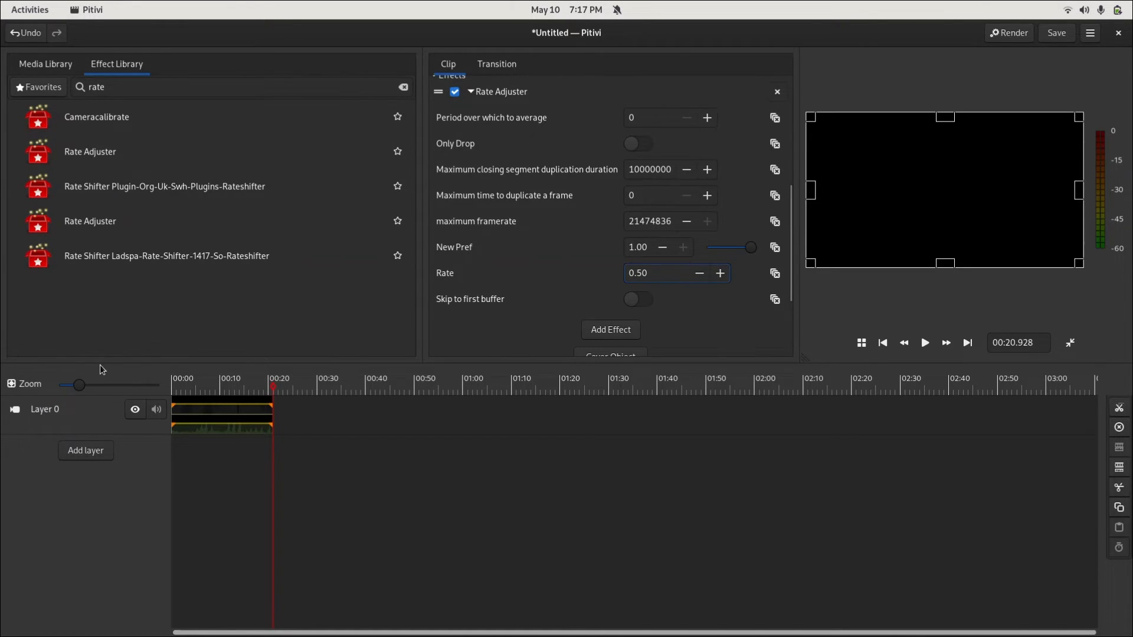
click(173, 389)
click(925, 343)
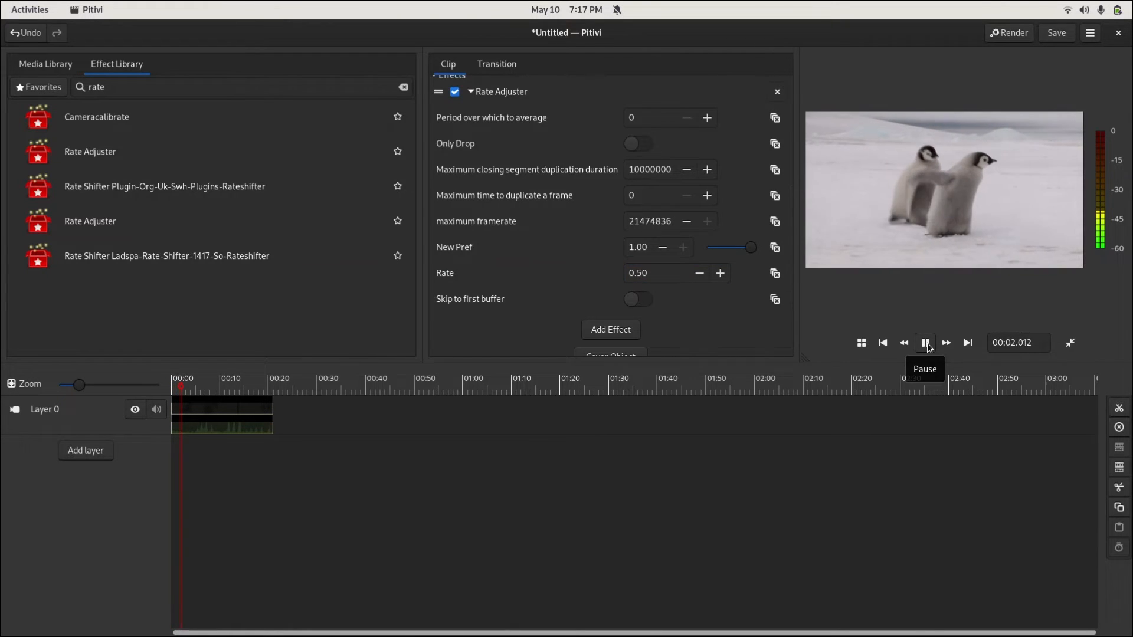
click(926, 342)
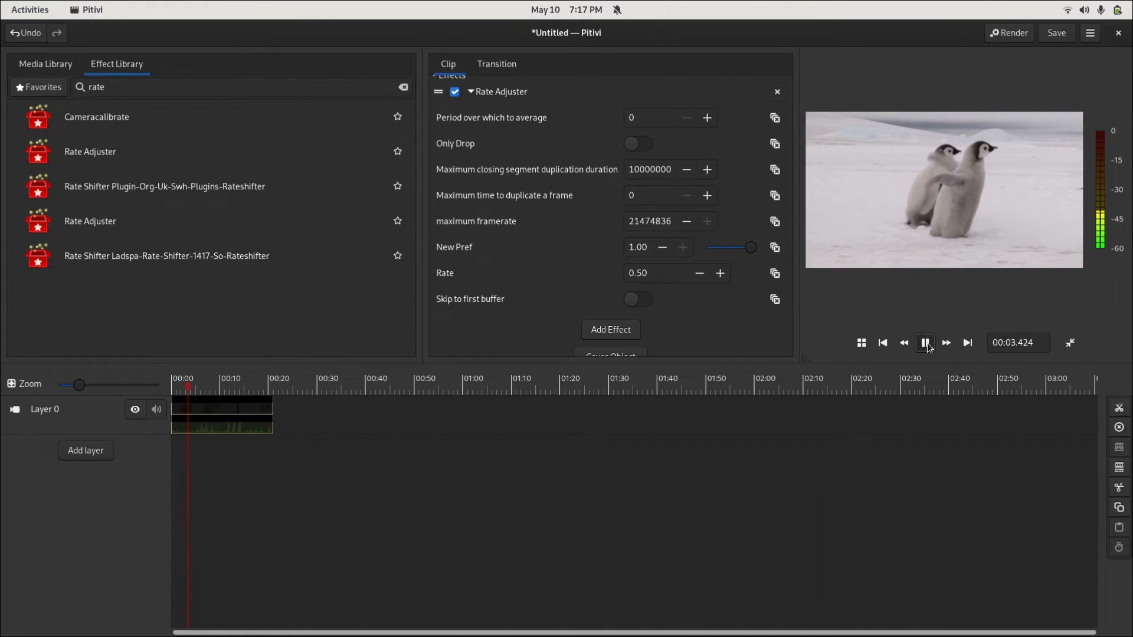
- Set the Rate Adjuster effect's Rate to 2.00
triple_click(636, 275)
text(2)
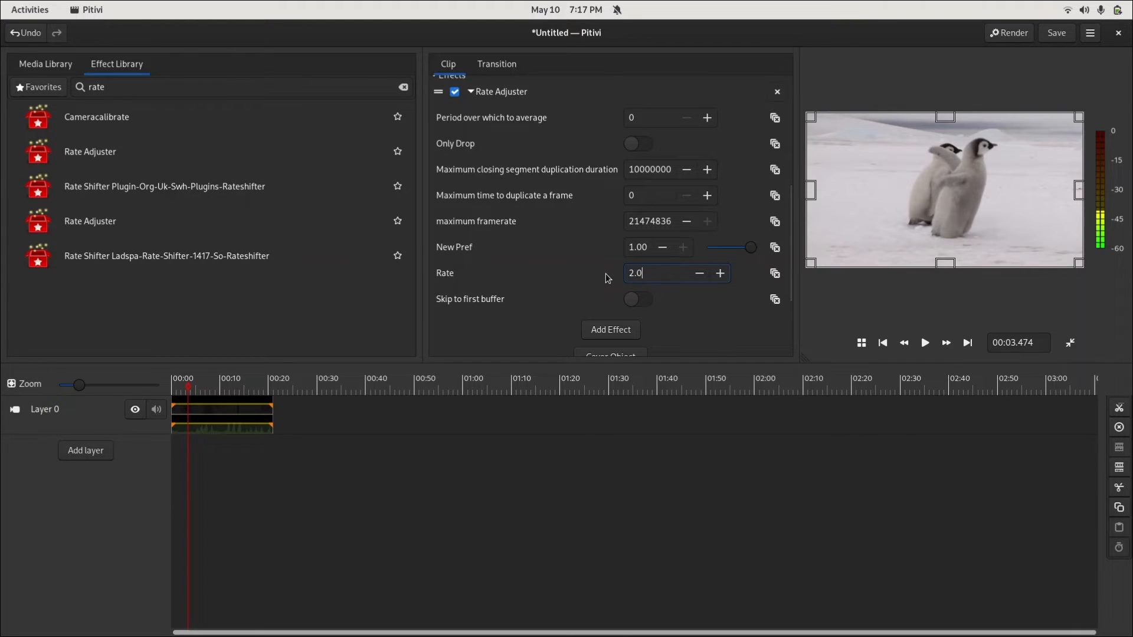
key(Return)
- Play the sped-up clip from the start for a few seconds and undo the last rate change
drag(188, 385, 168, 388)
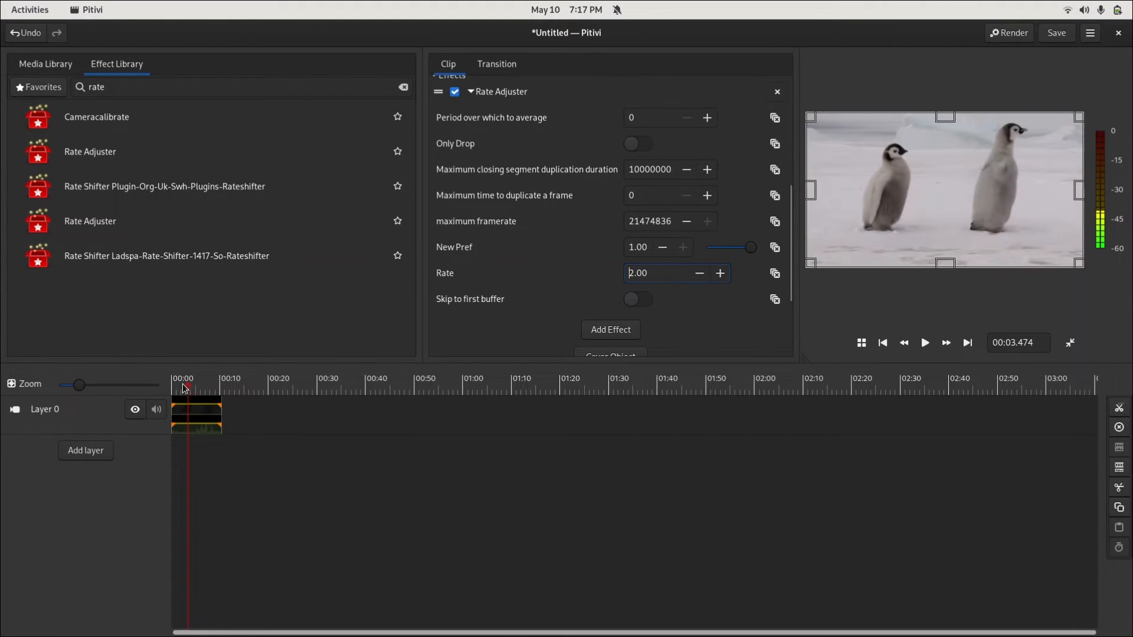
click(926, 343)
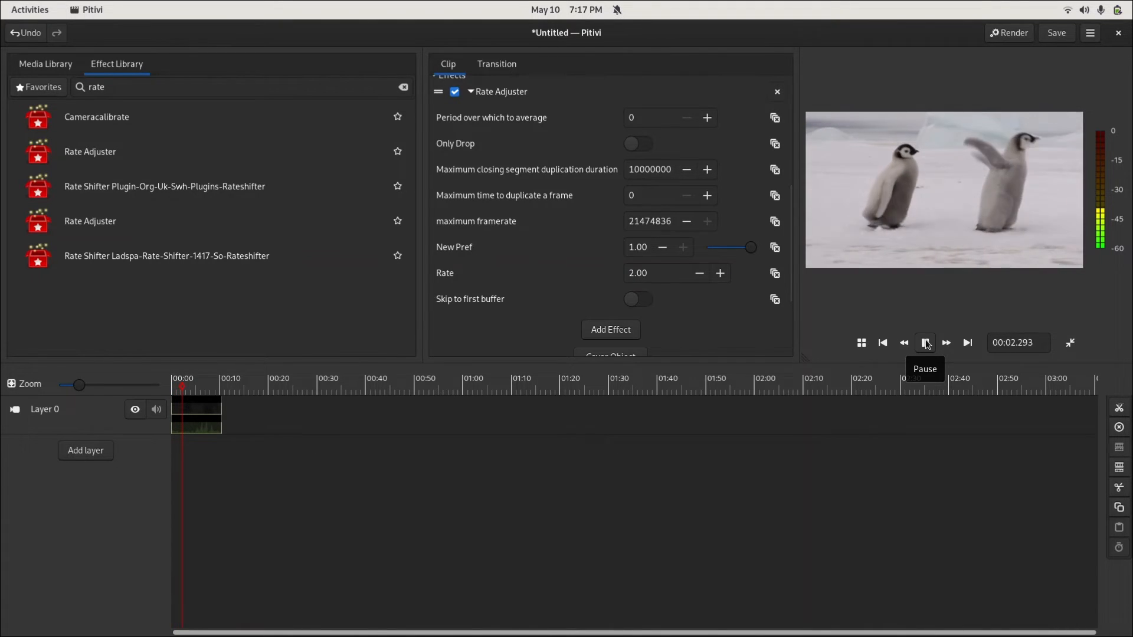
click(925, 343)
click(774, 273)
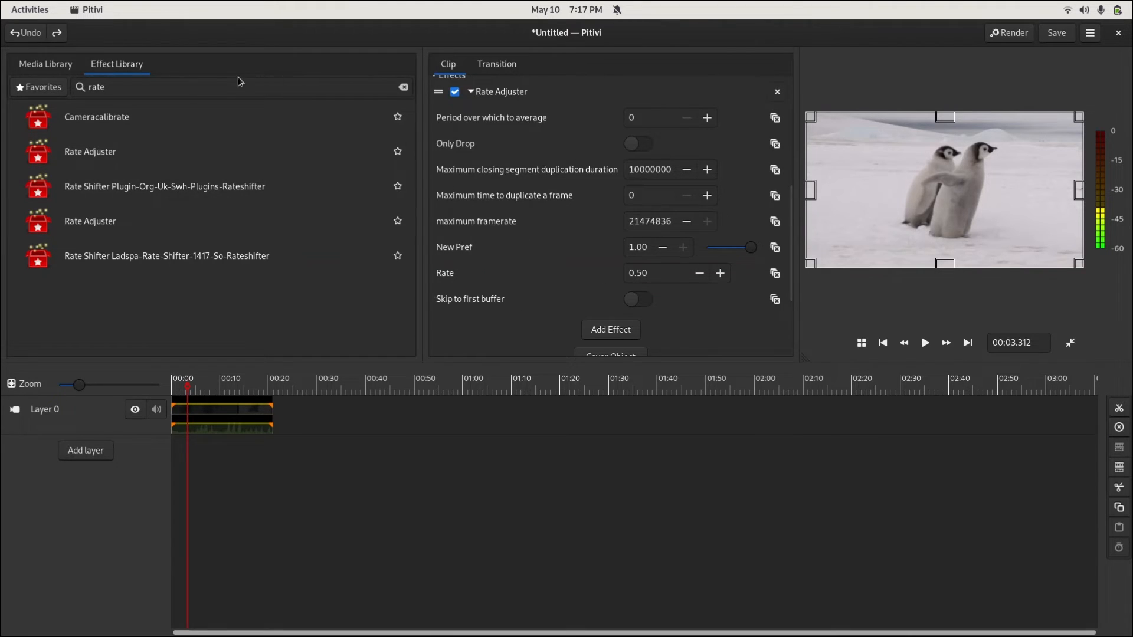
- Search the effect library for "pitch" and apply the Pitch Controller effect to the clip on Layer 0
triple_click(211, 87)
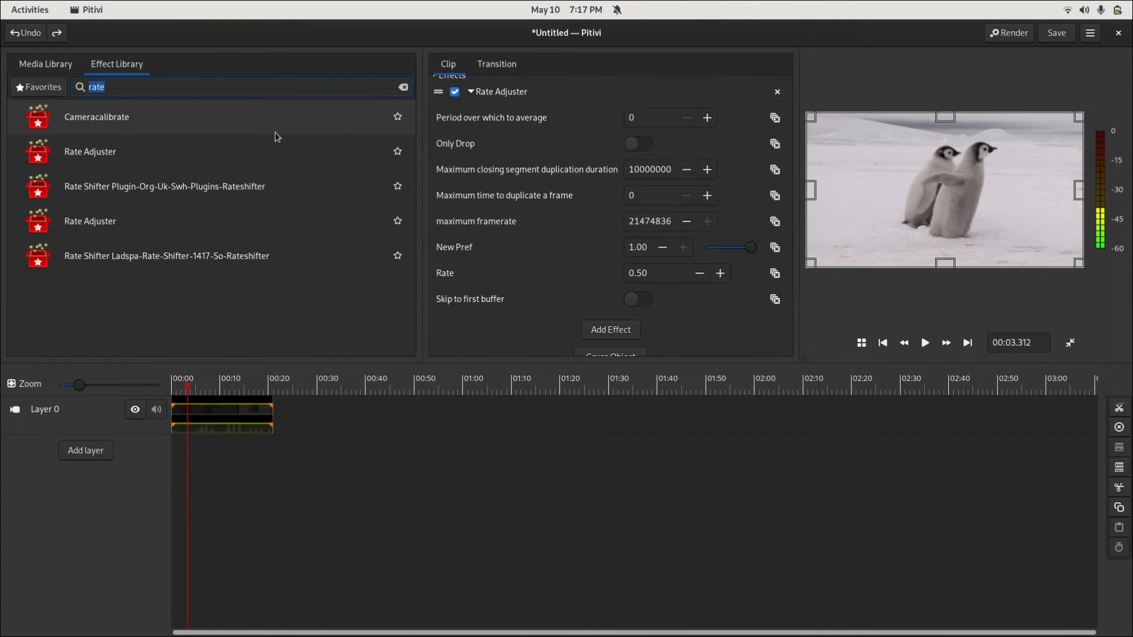
text(pitch)
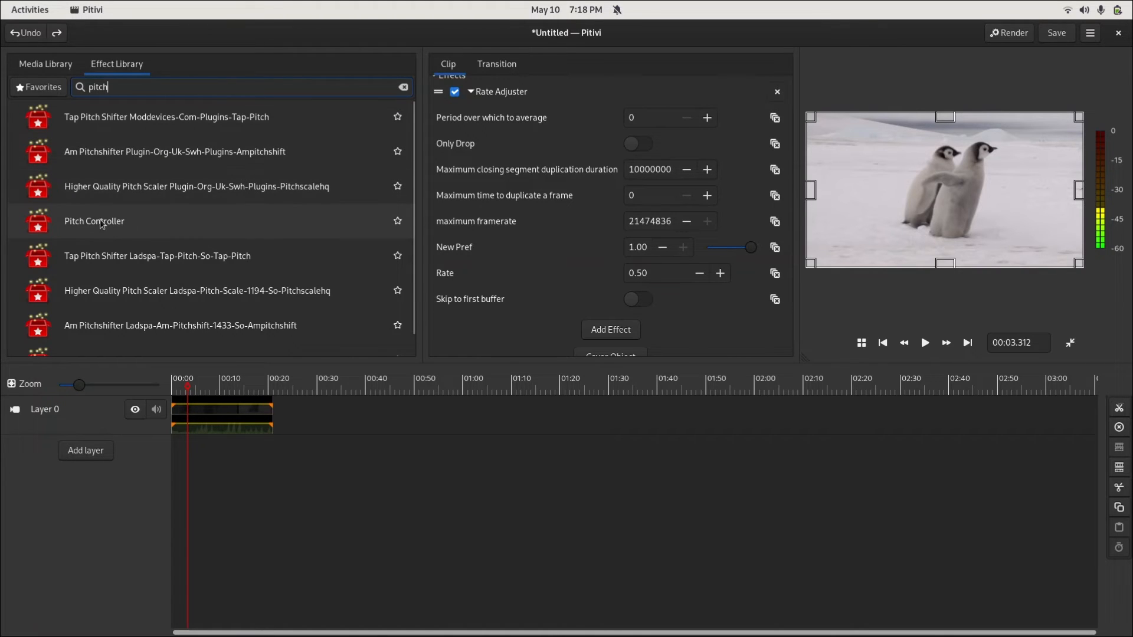
drag(103, 224, 232, 416)
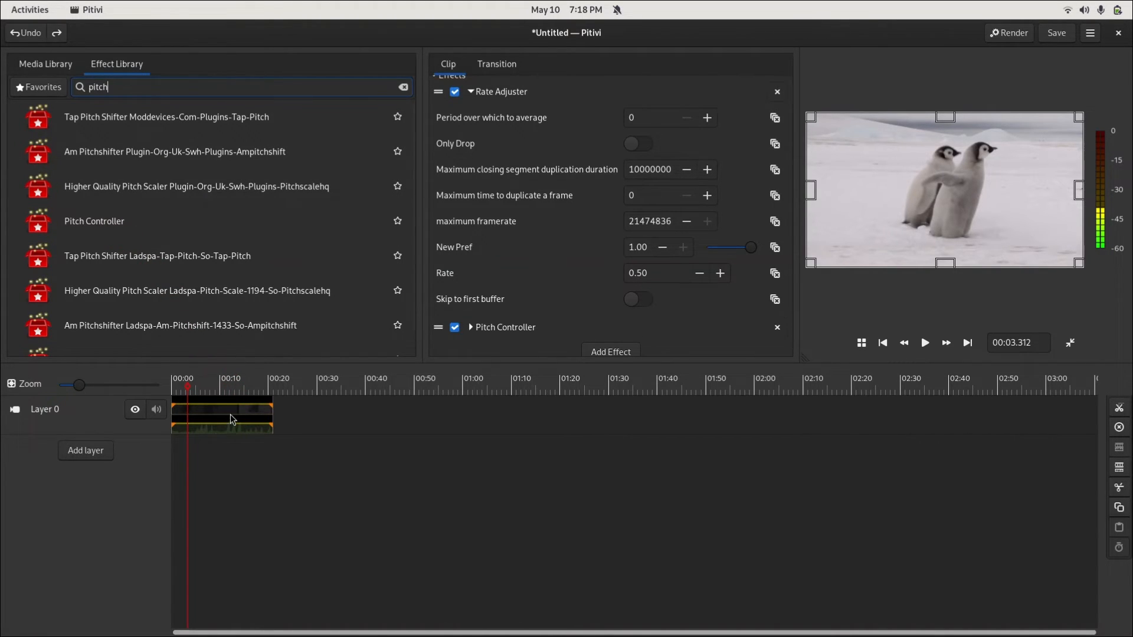
- Expand the Pitch Controller effect's settings and set its Rate to 0.50
scroll(513, 236, down, 2)
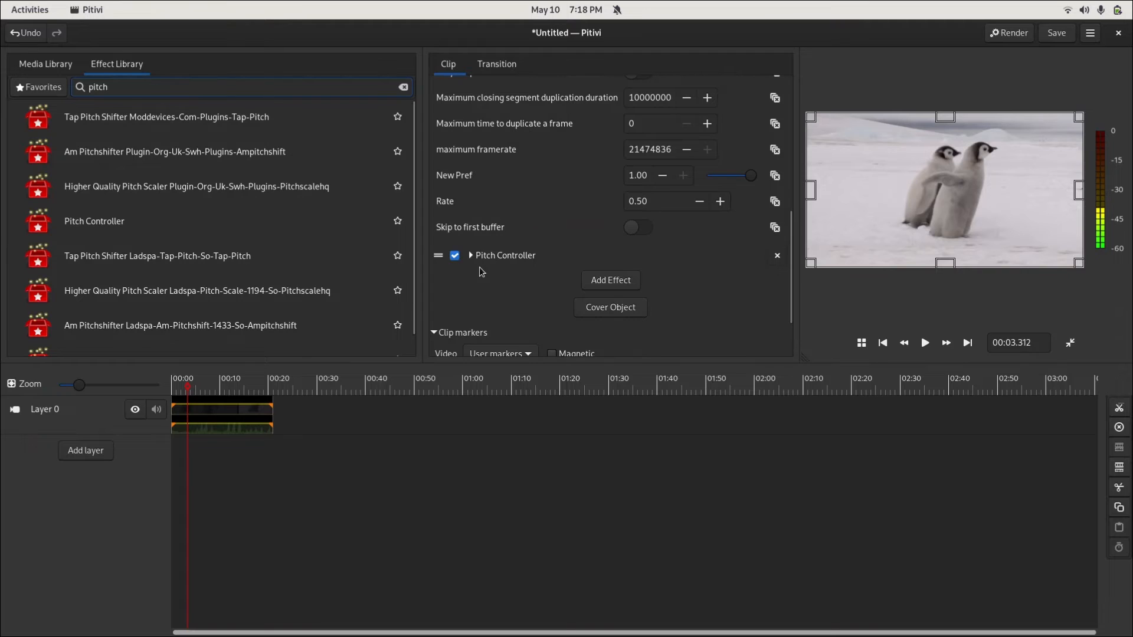
click(479, 259)
scroll(601, 174, down, 4)
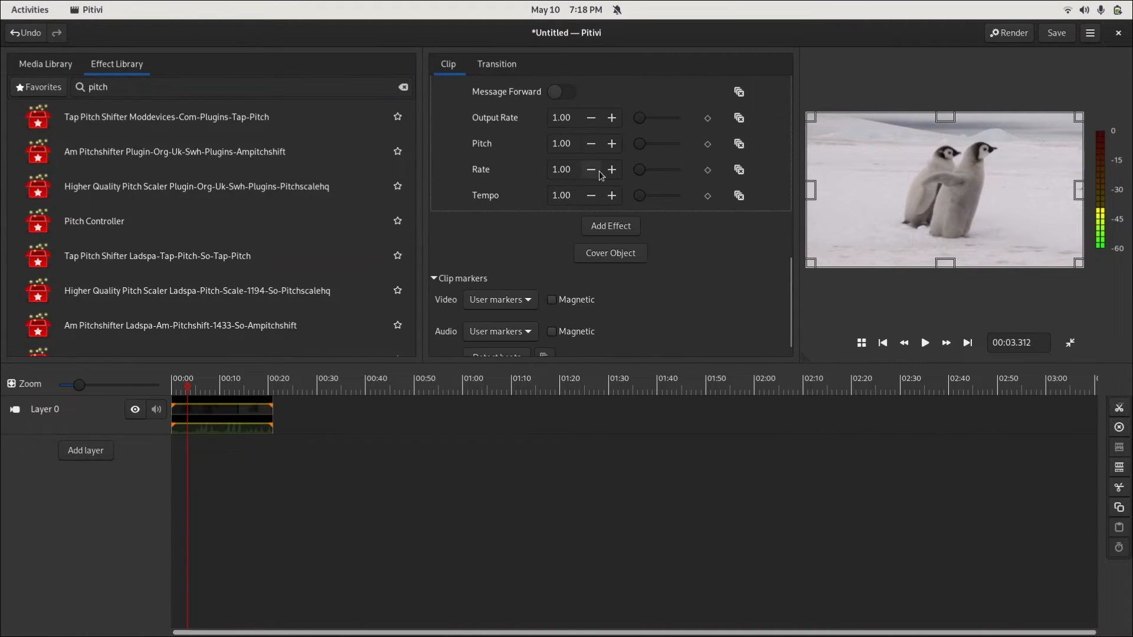
scroll(600, 175, up, 3)
scroll(618, 172, up, 1)
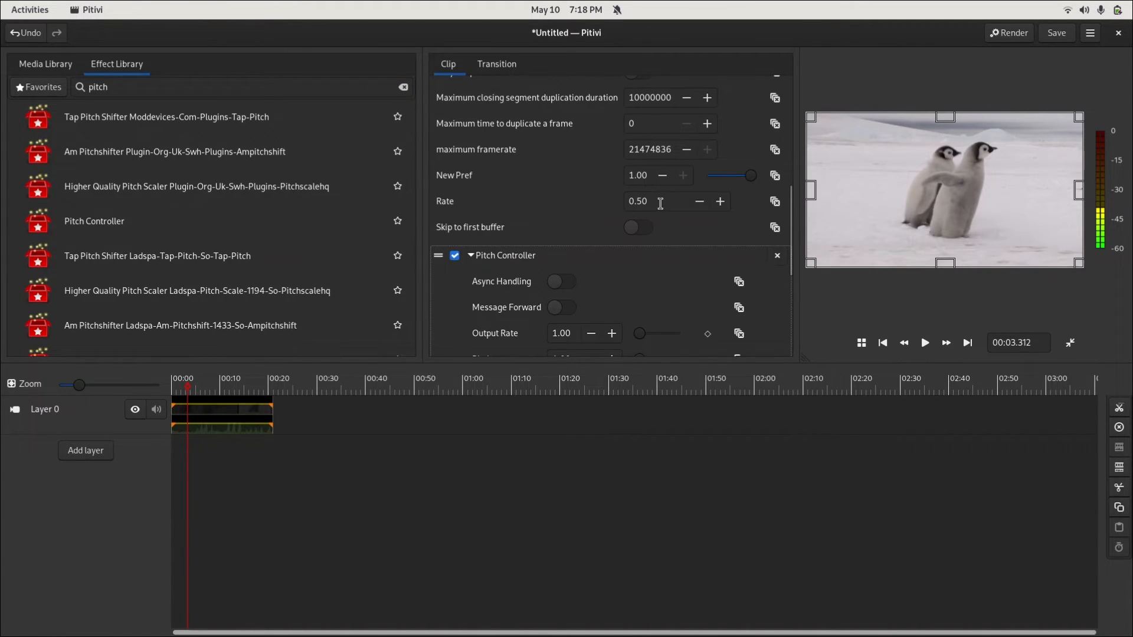
scroll(586, 278, down, 4)
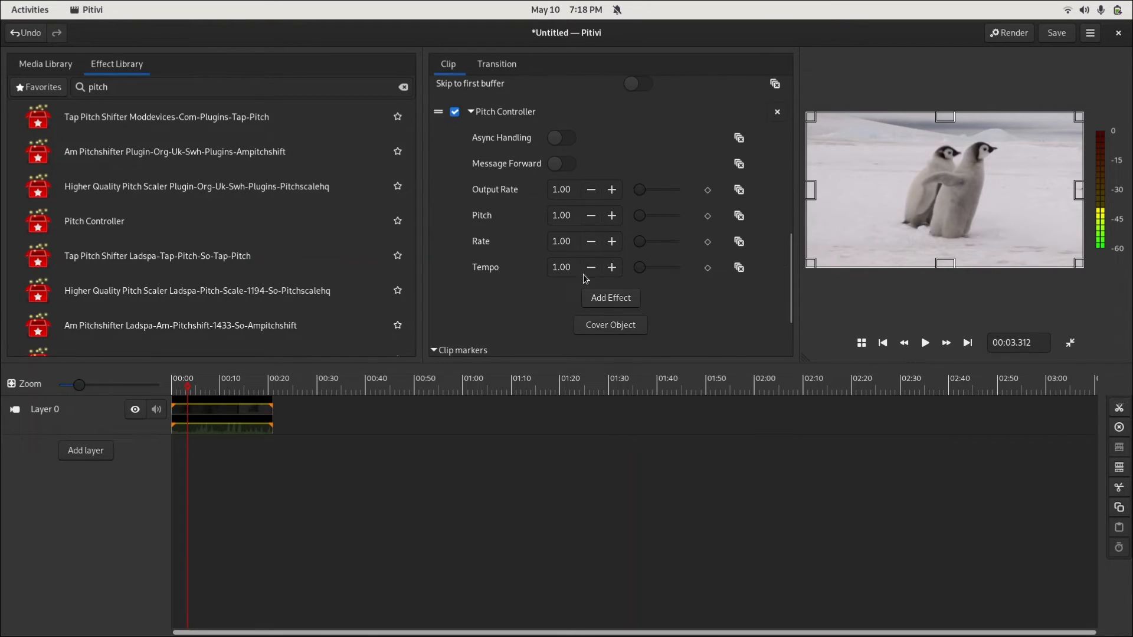
click(566, 239)
double_click(567, 239)
text(0.)
- Play the slowed clip with the pitch effect from the timeline start and pause it after about 9 seconds
drag(187, 392, 160, 390)
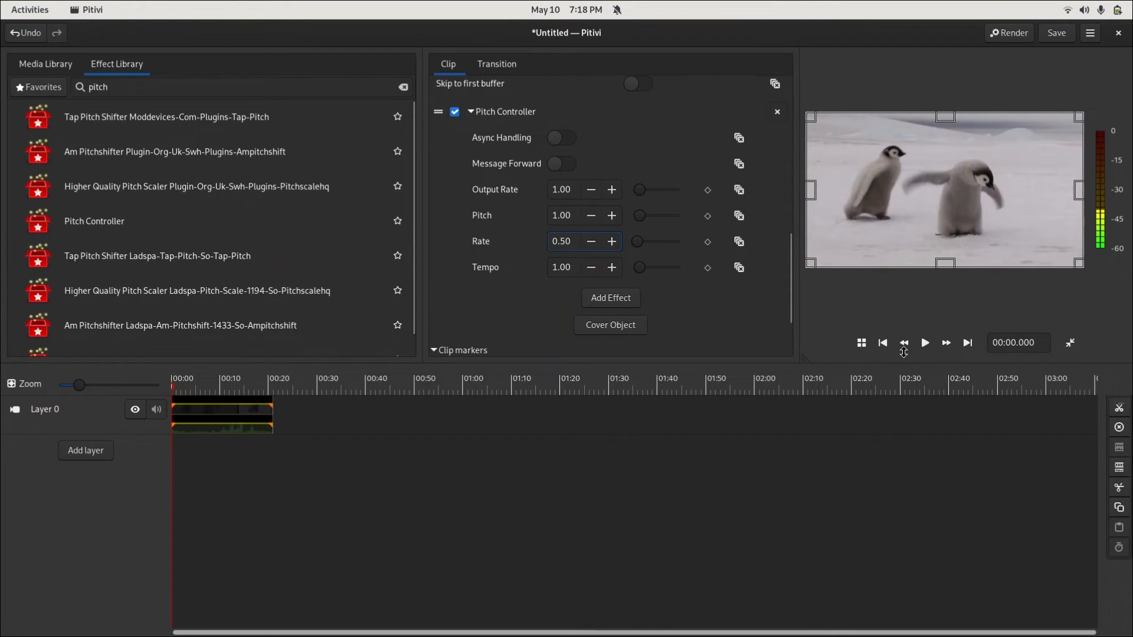
click(926, 343)
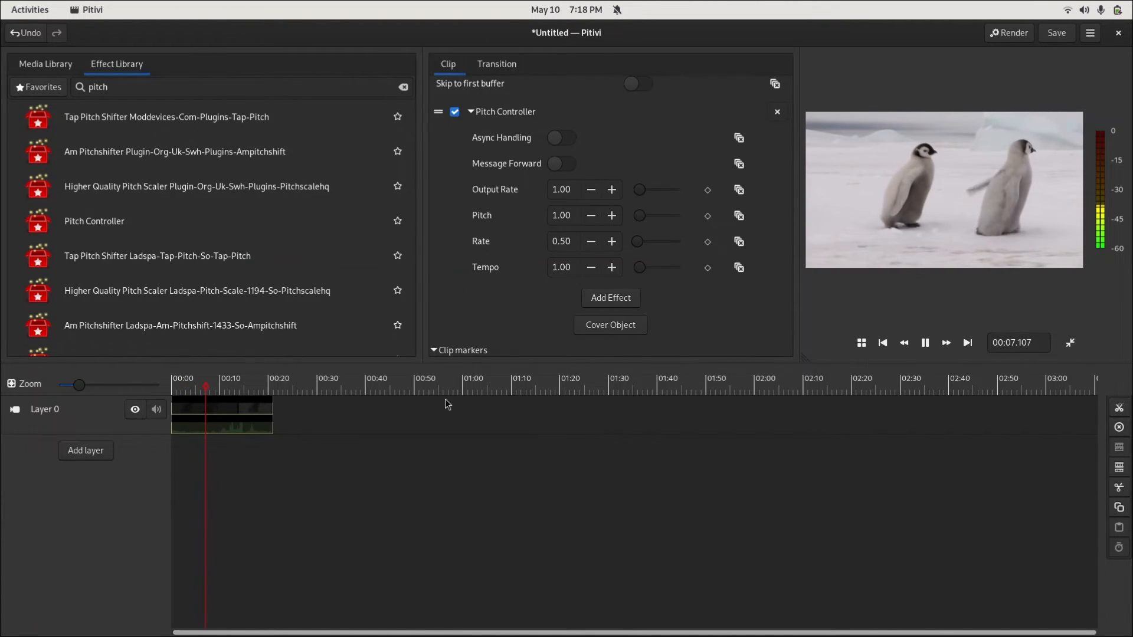
click(925, 343)
- Set the Rate to 2.00 in both the Pitch Controller and Rate Adjuster effects
click(564, 243)
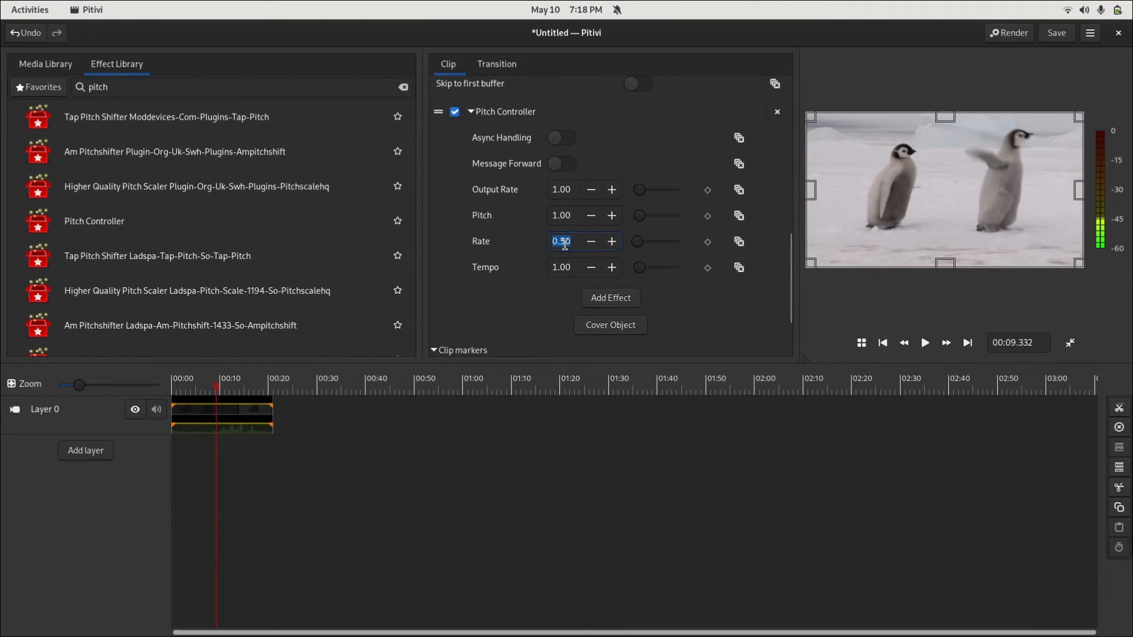
text(2.)
key(Return)
scroll(540, 217, up, 5)
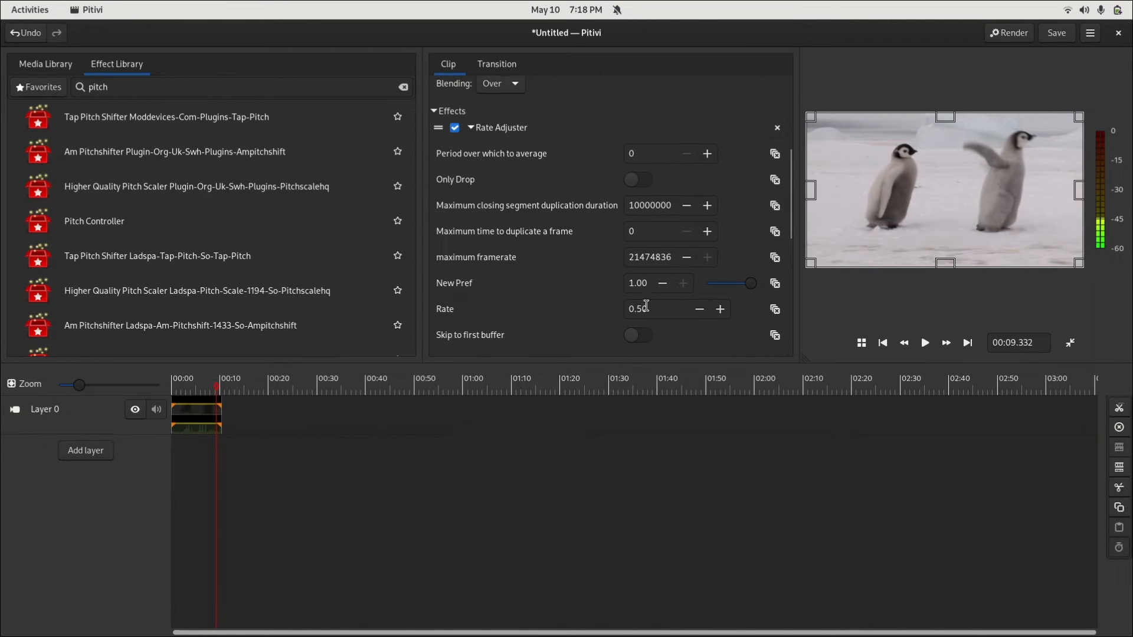
triple_click(646, 307)
text(2.0)
key(Return)
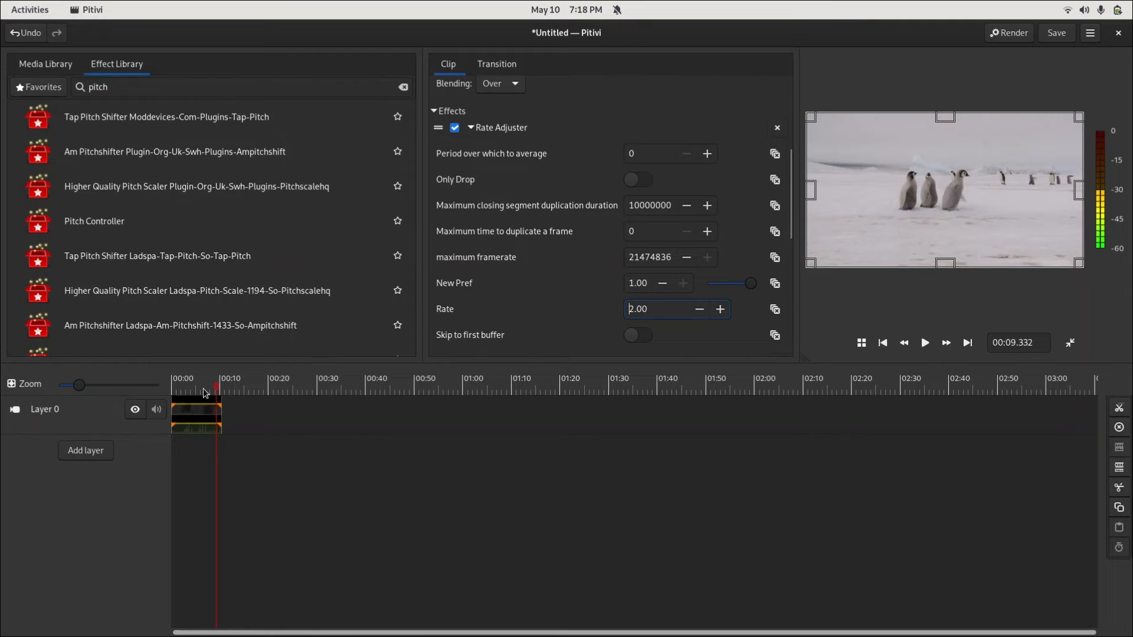
- Play the double-speed clip from the timeline start and pause it after about 4 seconds
drag(205, 393, 150, 392)
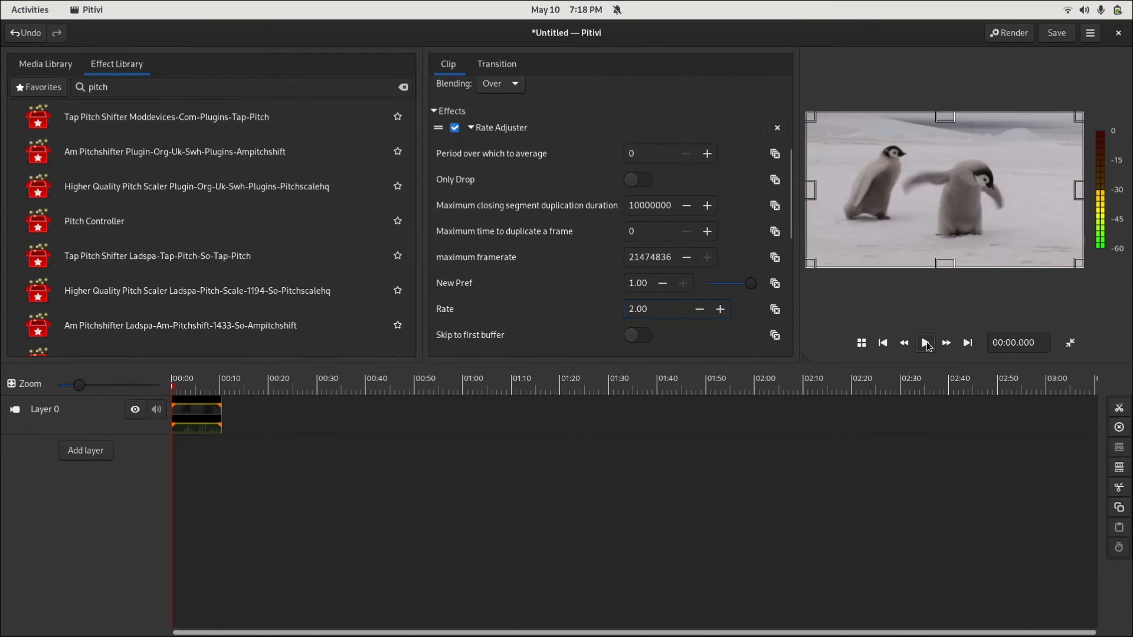
click(925, 342)
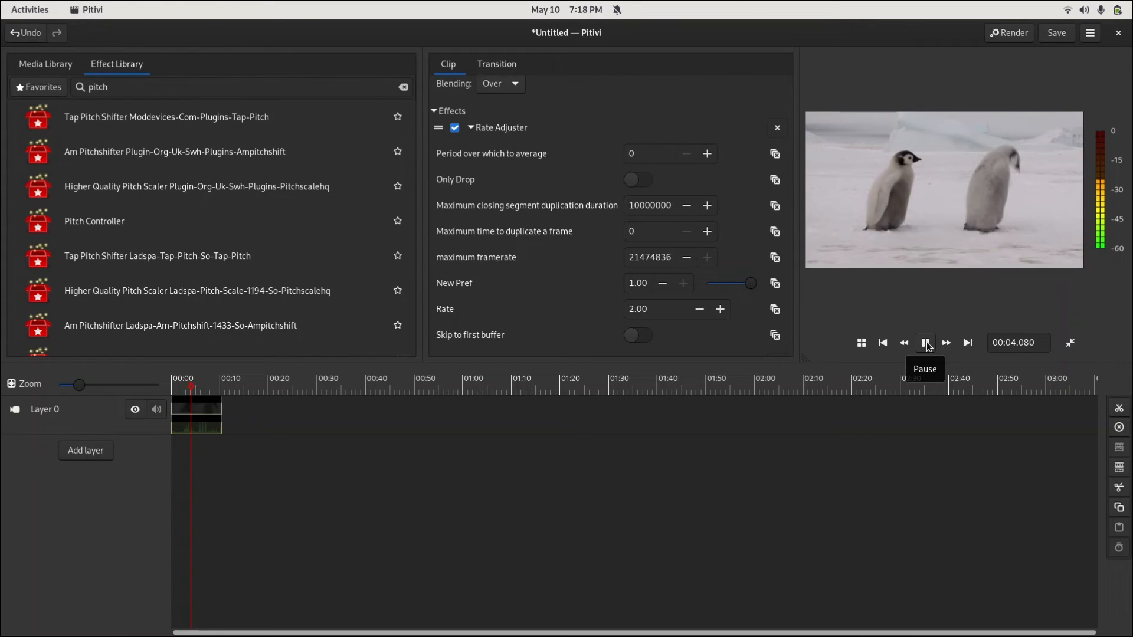
click(926, 343)
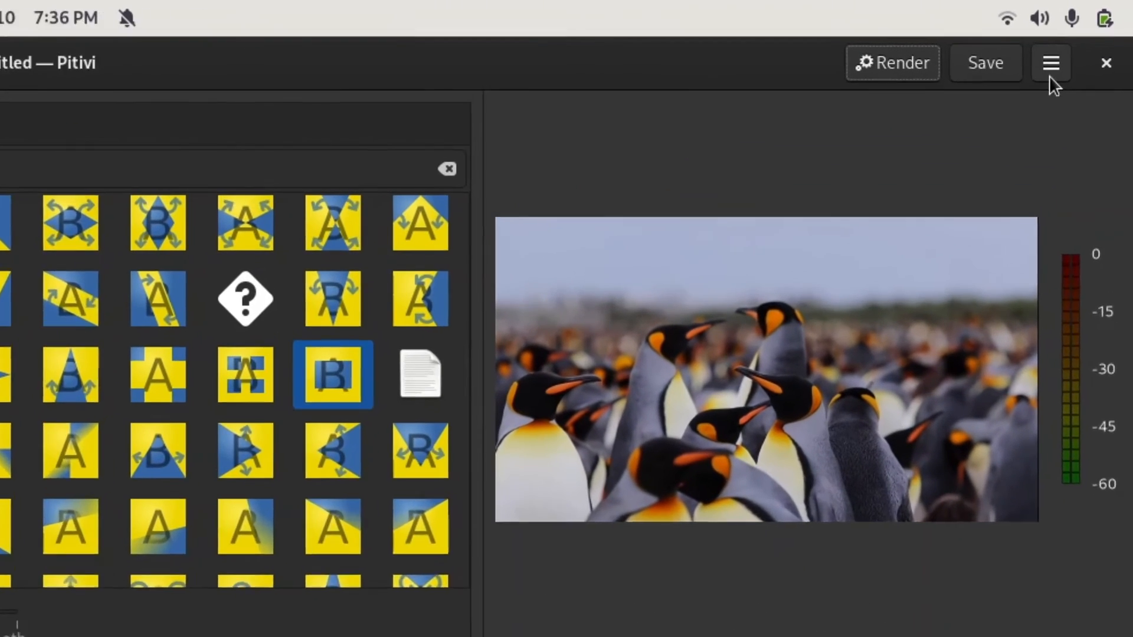
- Set the project's frame rate to 60 fps in the project settings and apply it
click(1091, 32)
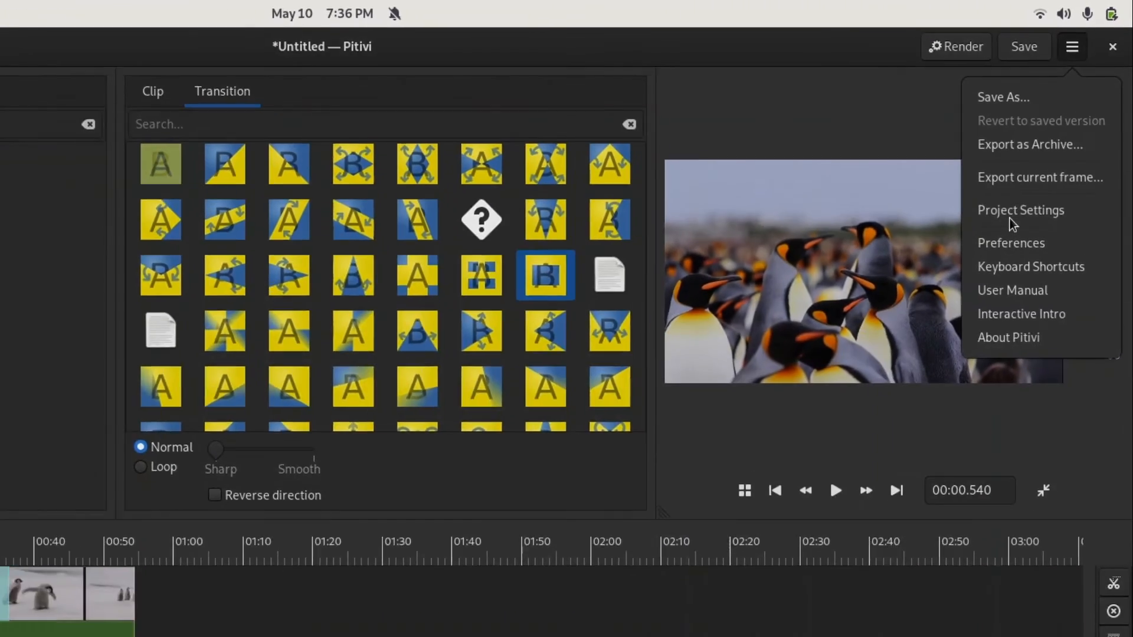
click(950, 318)
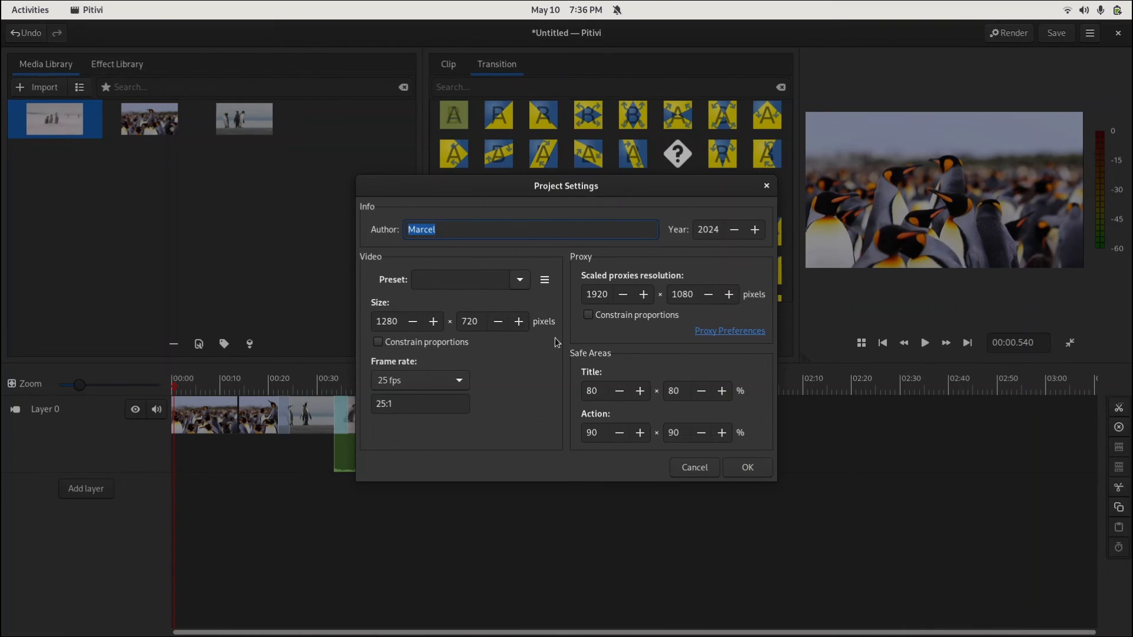
click(399, 381)
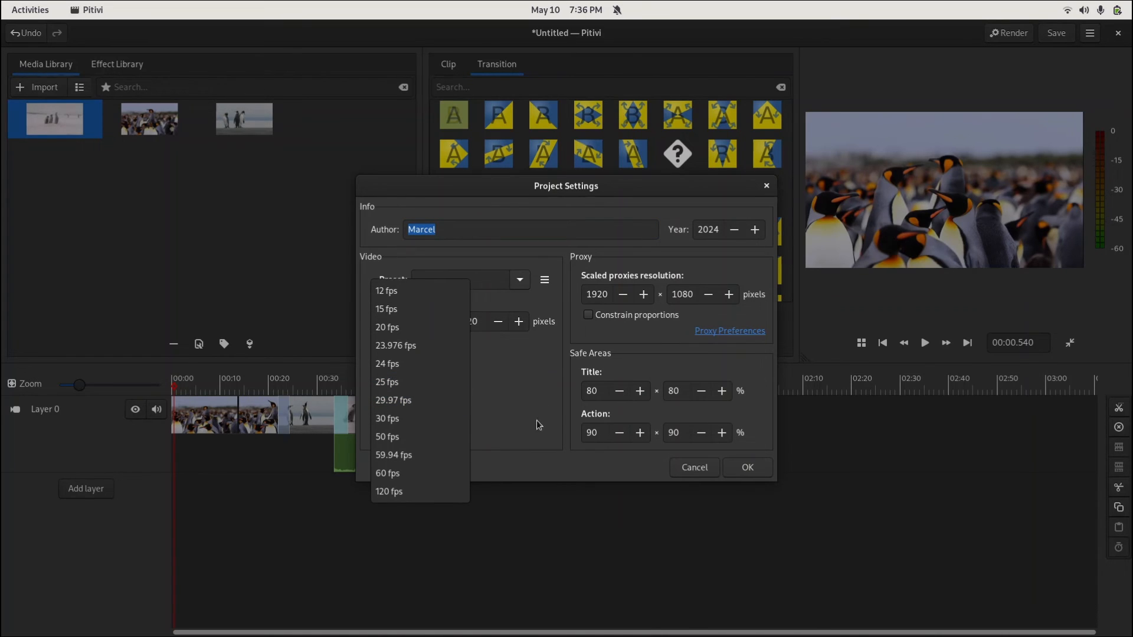
click(424, 473)
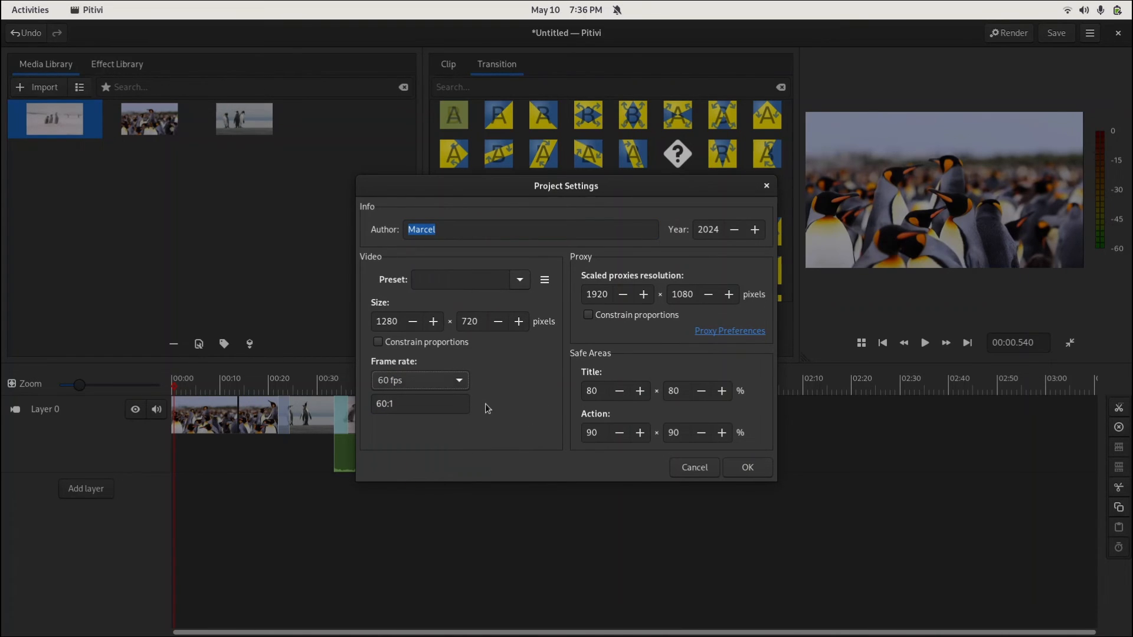
click(762, 472)
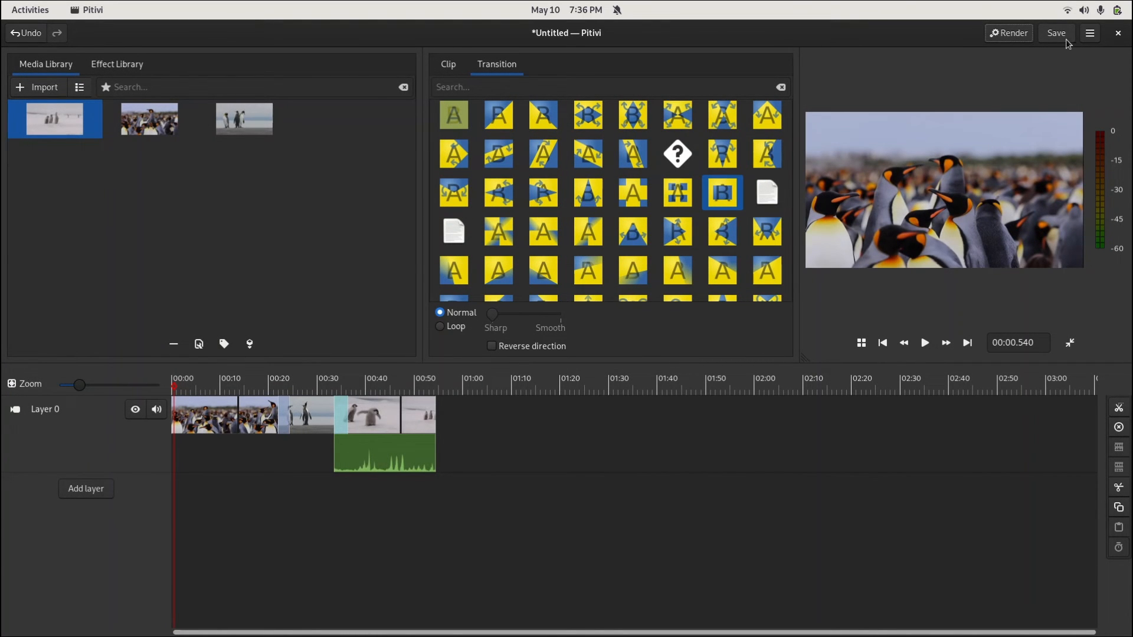
- Open the render settings and choose the YouTube preset
click(1005, 33)
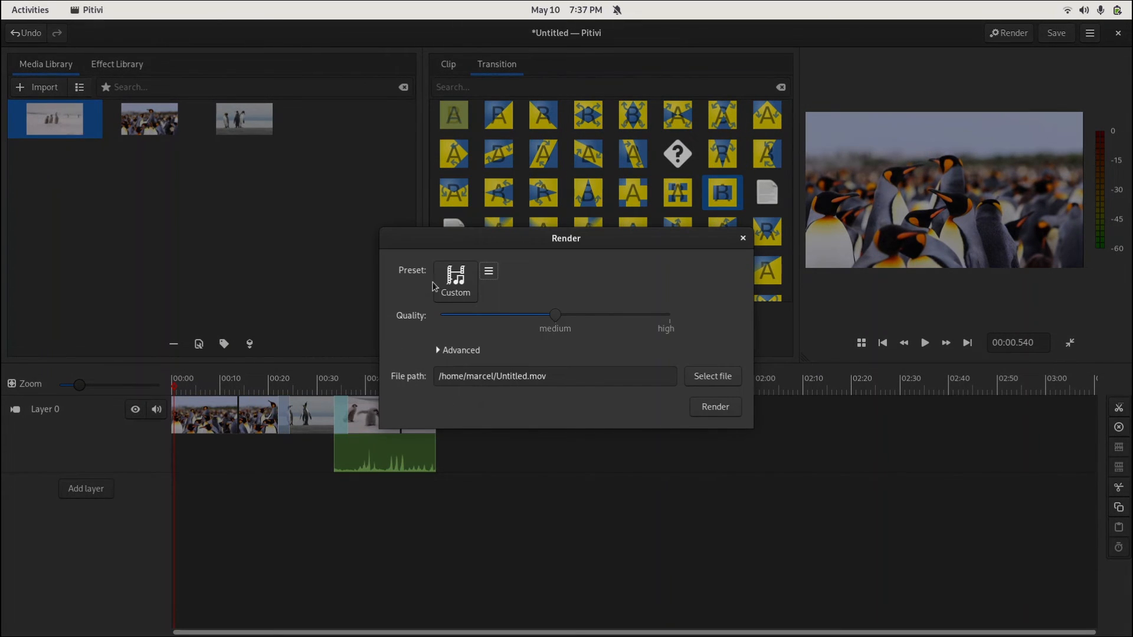
click(450, 284)
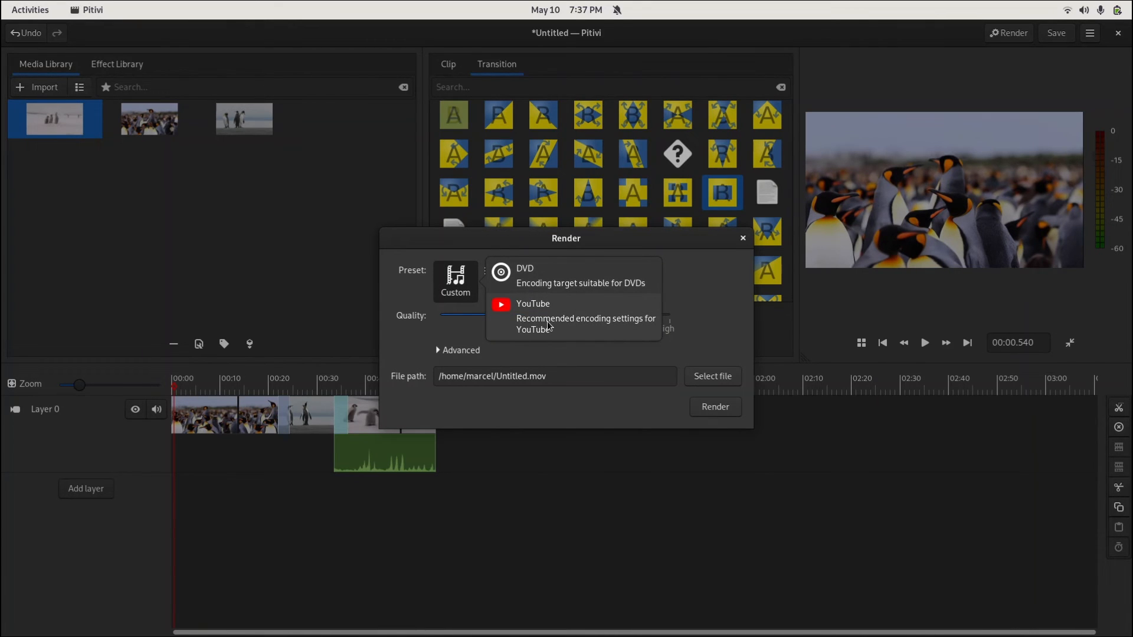
click(582, 322)
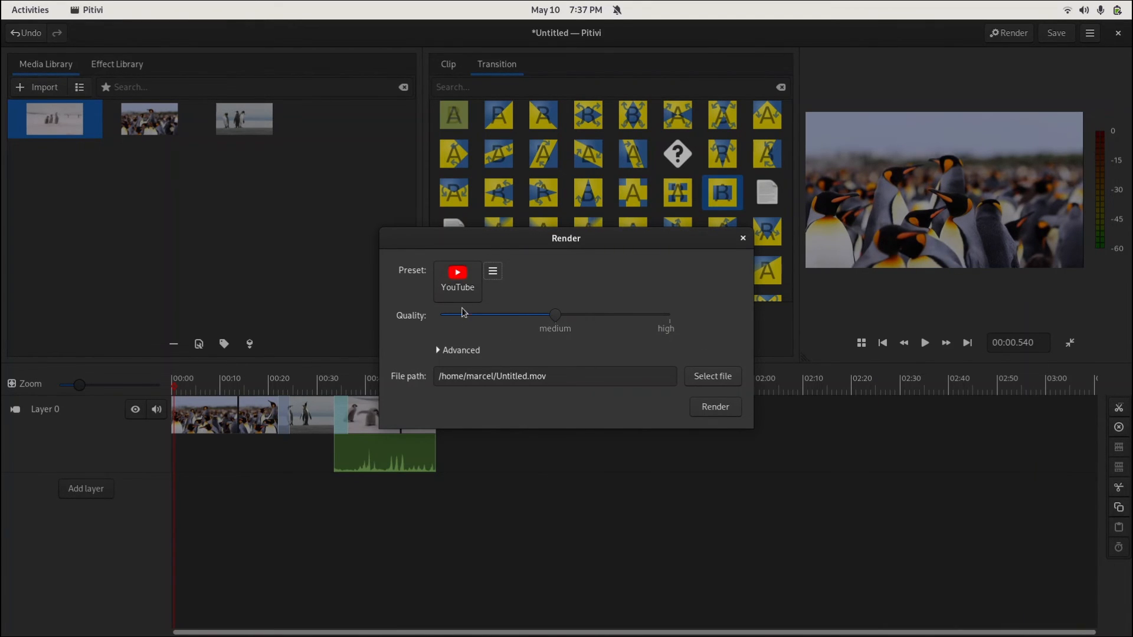
- Try the DVD render preset and switch back to the YouTube preset
click(451, 282)
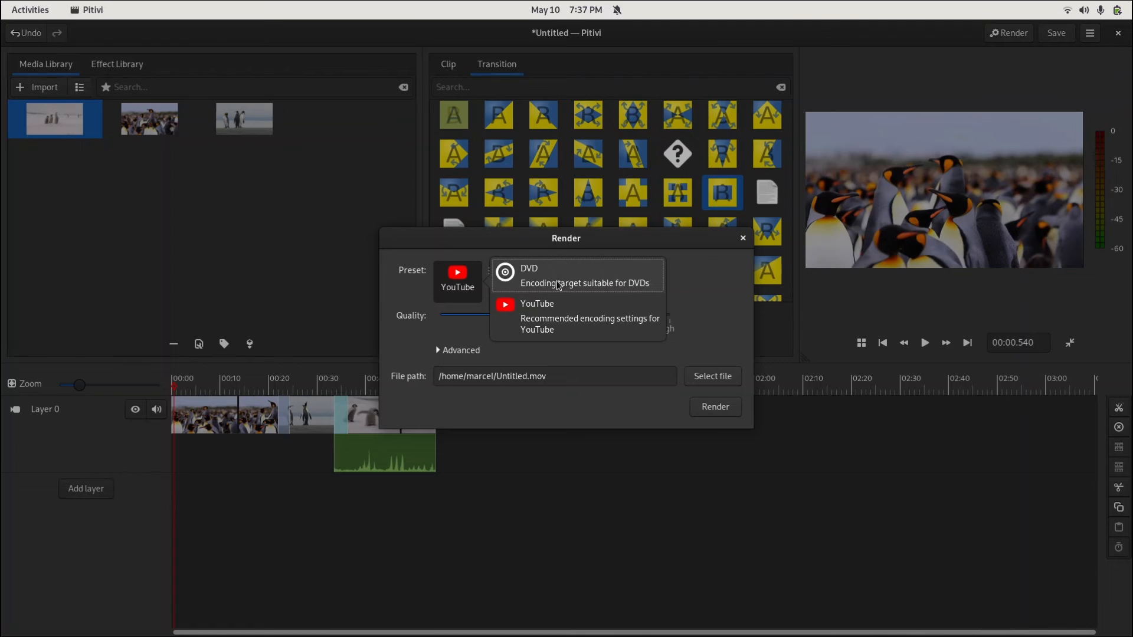
click(588, 276)
click(450, 288)
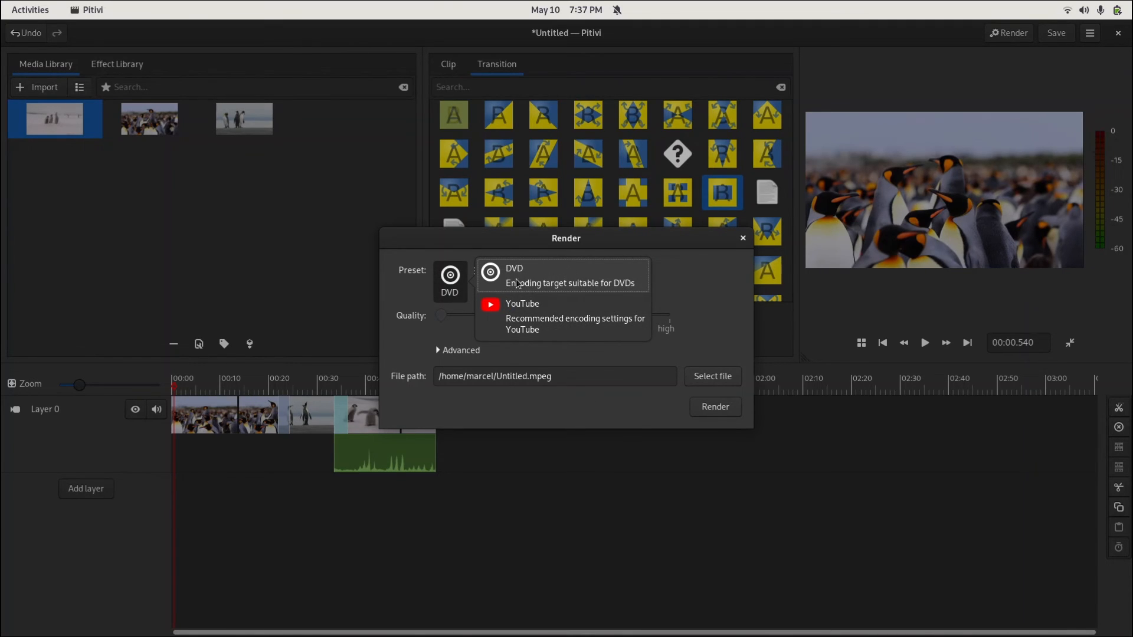
click(532, 306)
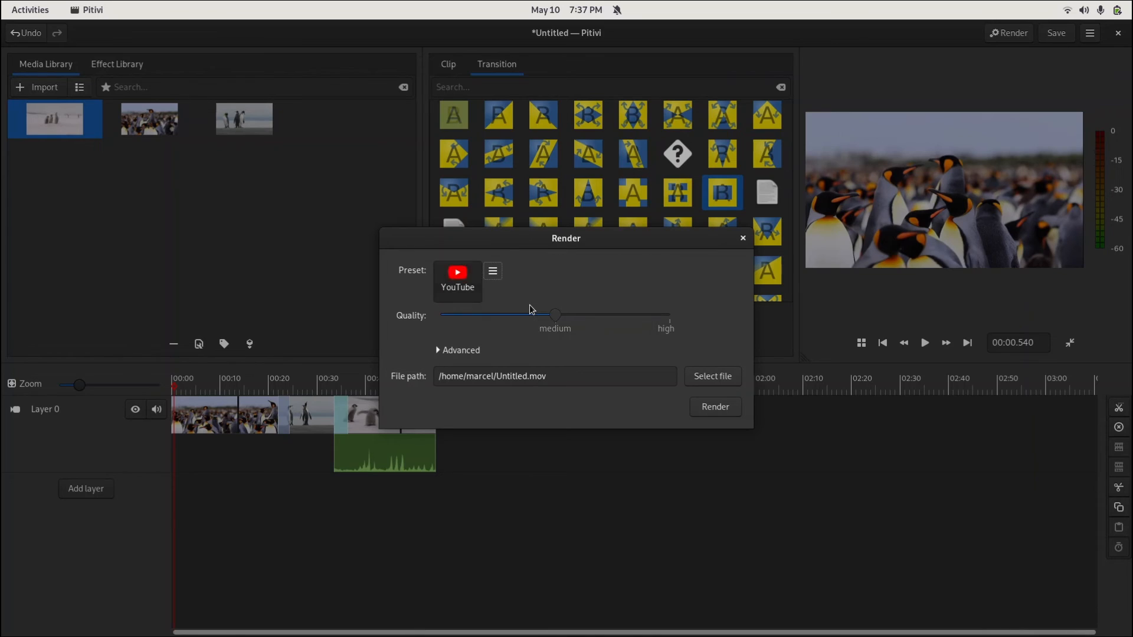
click(493, 273)
click(496, 274)
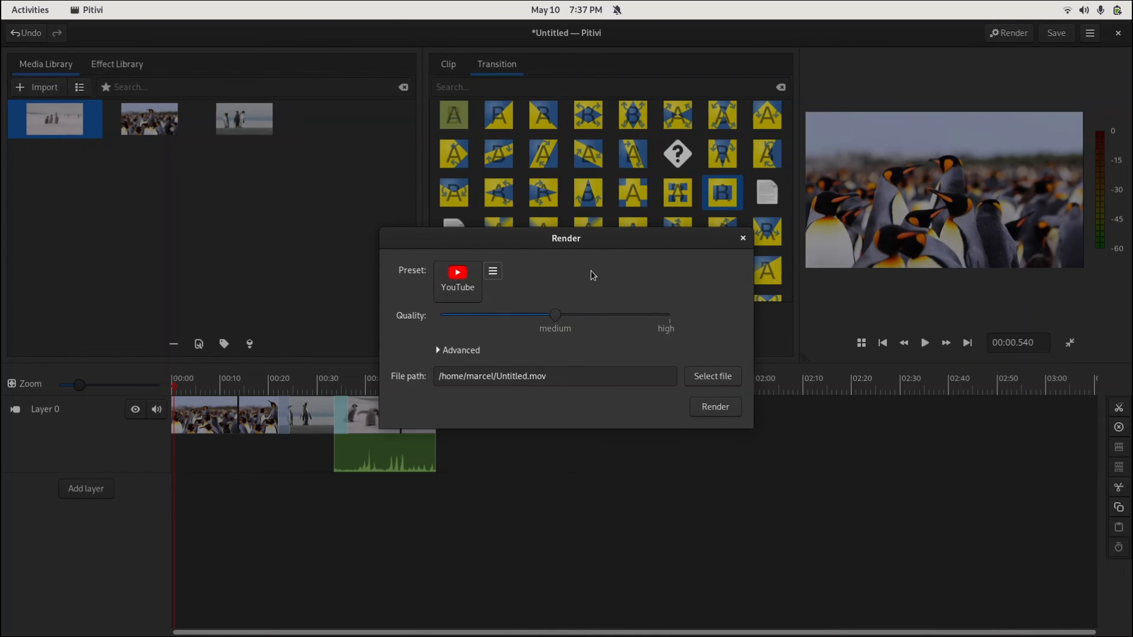
- Keep the render quality at medium, name the output file "penguins" with the .mov extension, and render the project
drag(559, 314, 555, 337)
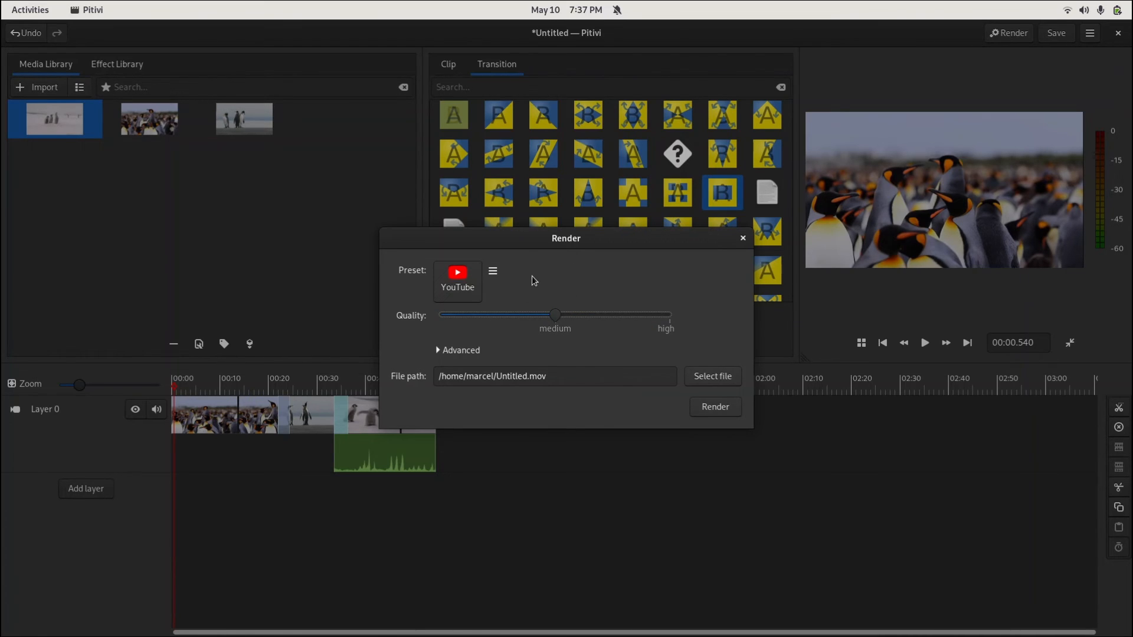
double_click(515, 376)
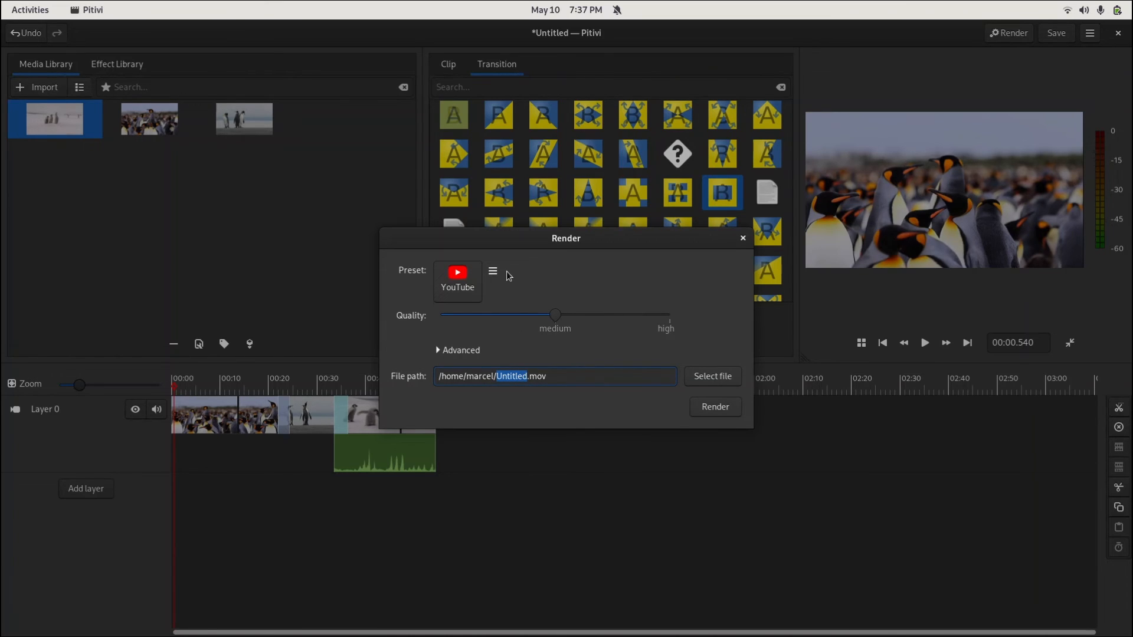
text(penguins)
click(704, 411)
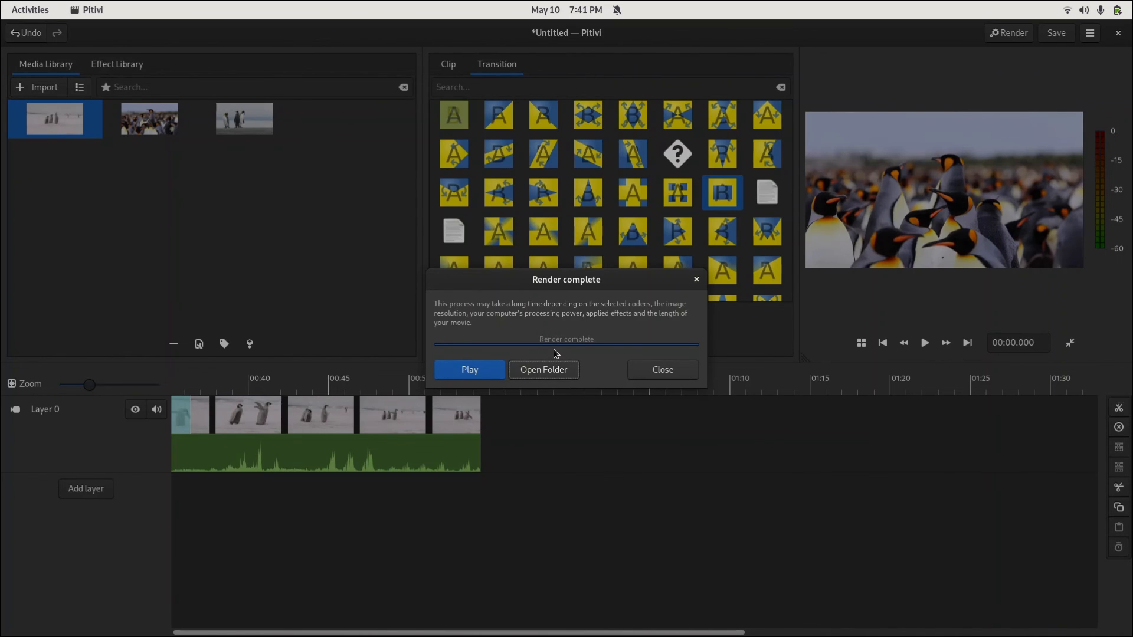
- Open the folder containing the rendered video and play penguins.mov in Clapper with the volume raised
click(552, 367)
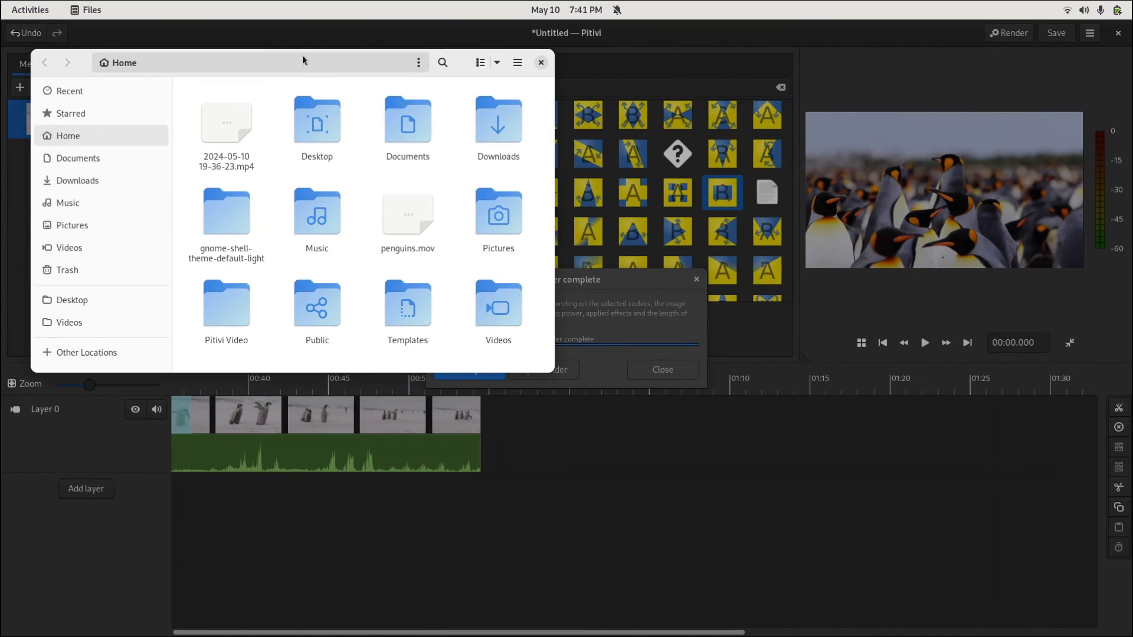
drag(302, 55, 548, 141)
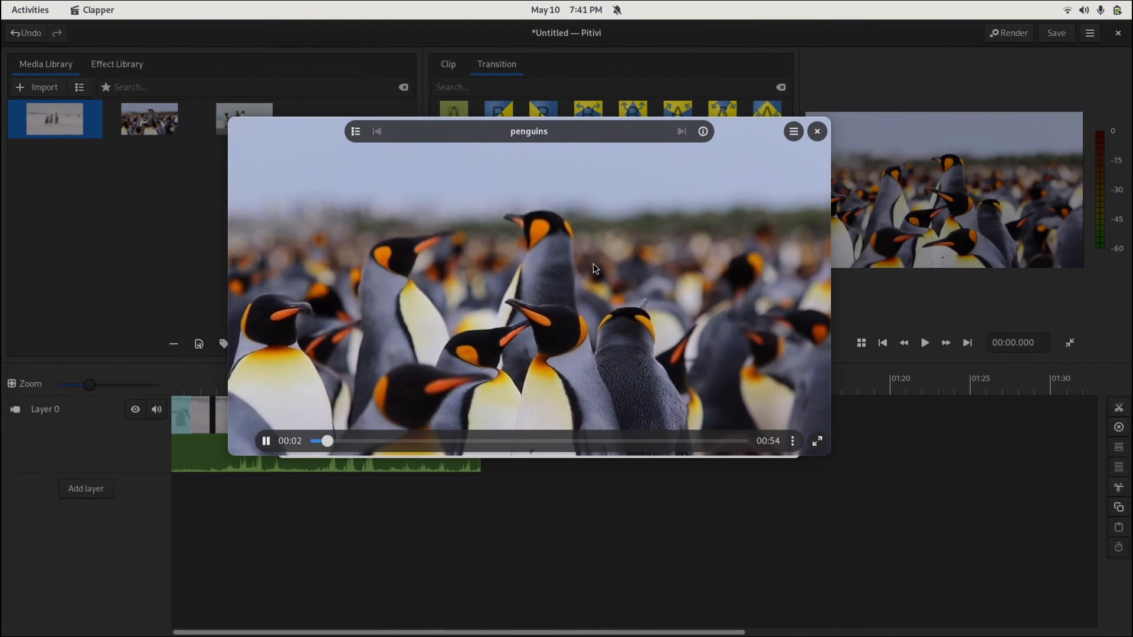
key(XF86AudioRaiseVolume)
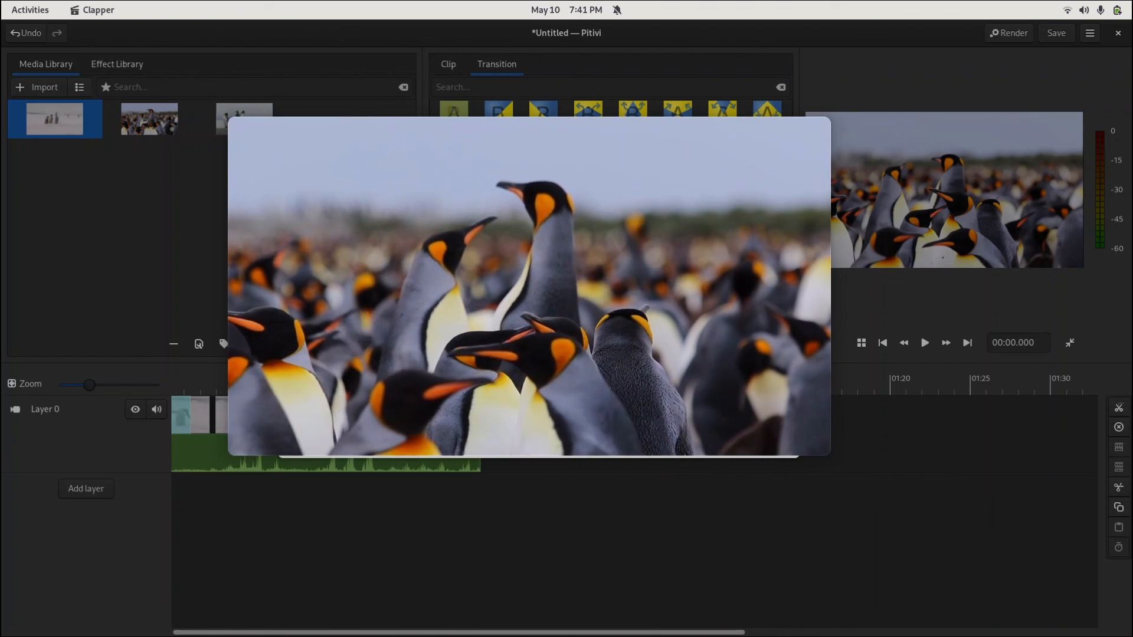
mouse_move(476, 213)
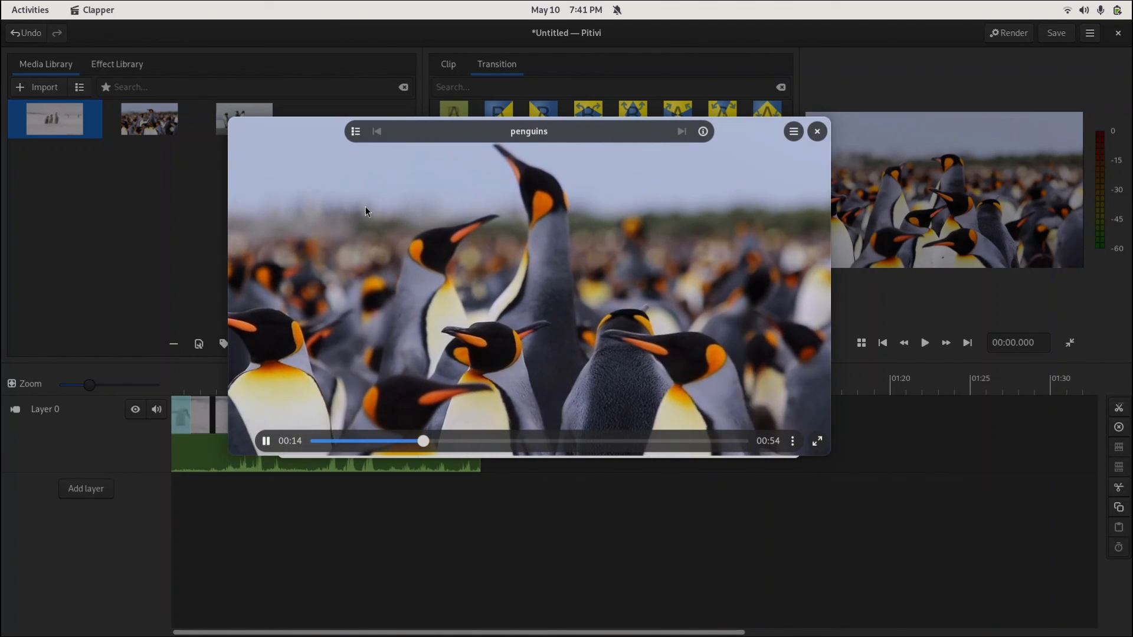
drag(412, 134, 469, 157)
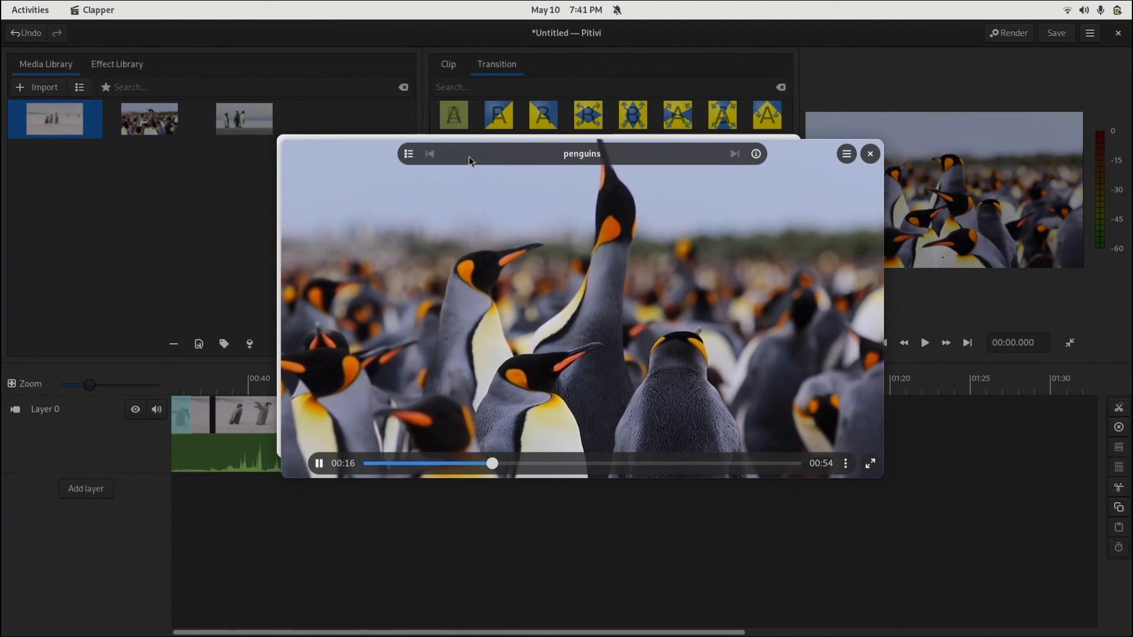